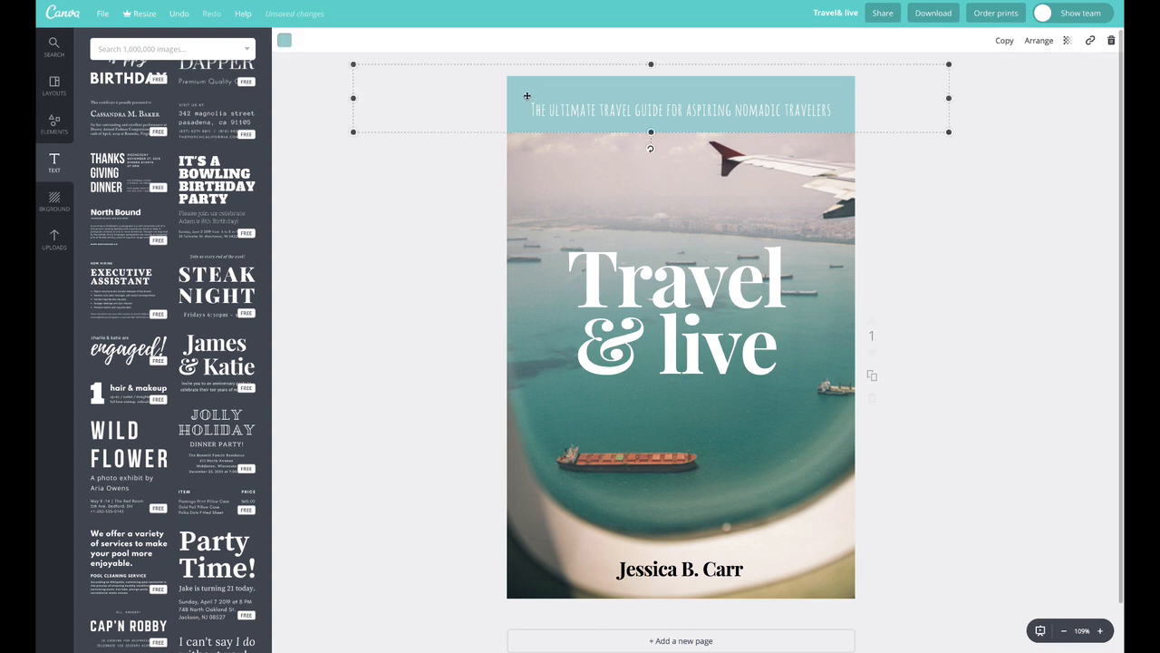
Step: Try pink and red fills on the banner behind the subtitle, settling on the default palette's red
click(284, 40)
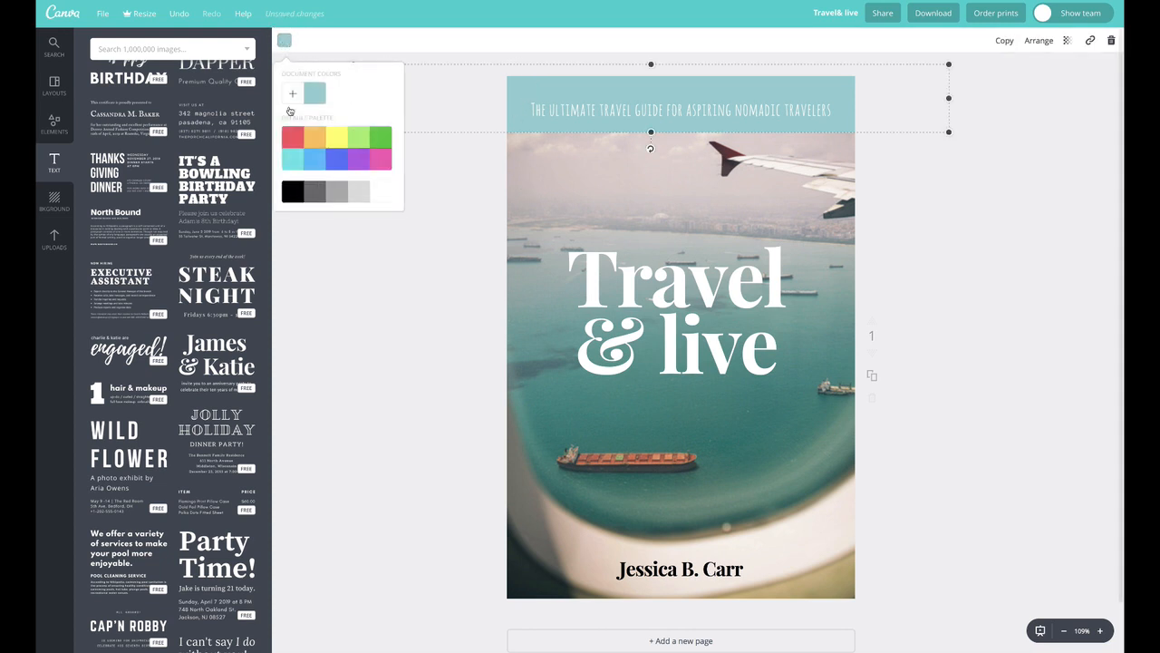
click(292, 138)
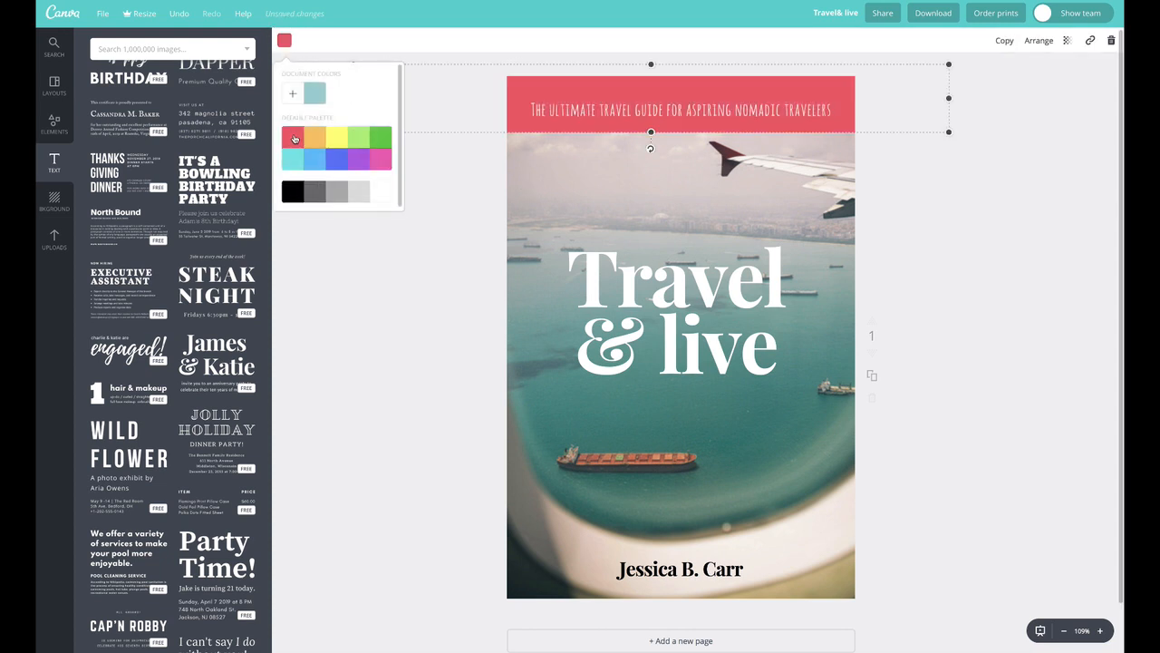
click(384, 160)
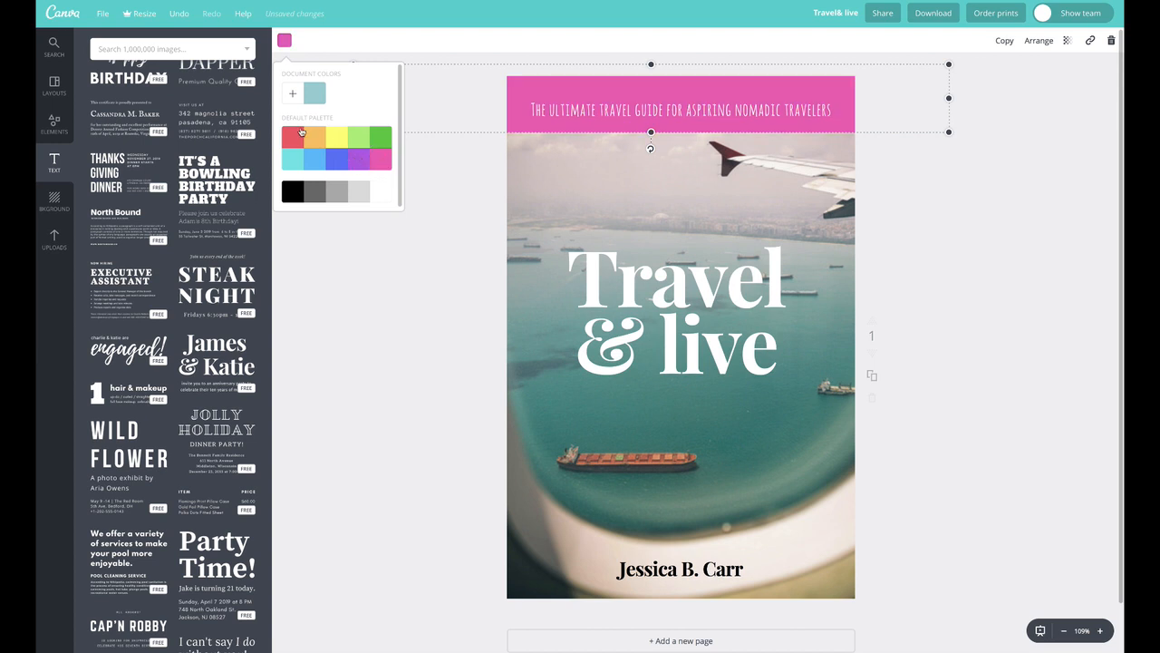
click(291, 138)
Step: Fine-tune the banner's red with the colour wheel and add it as a custom document colour
click(292, 95)
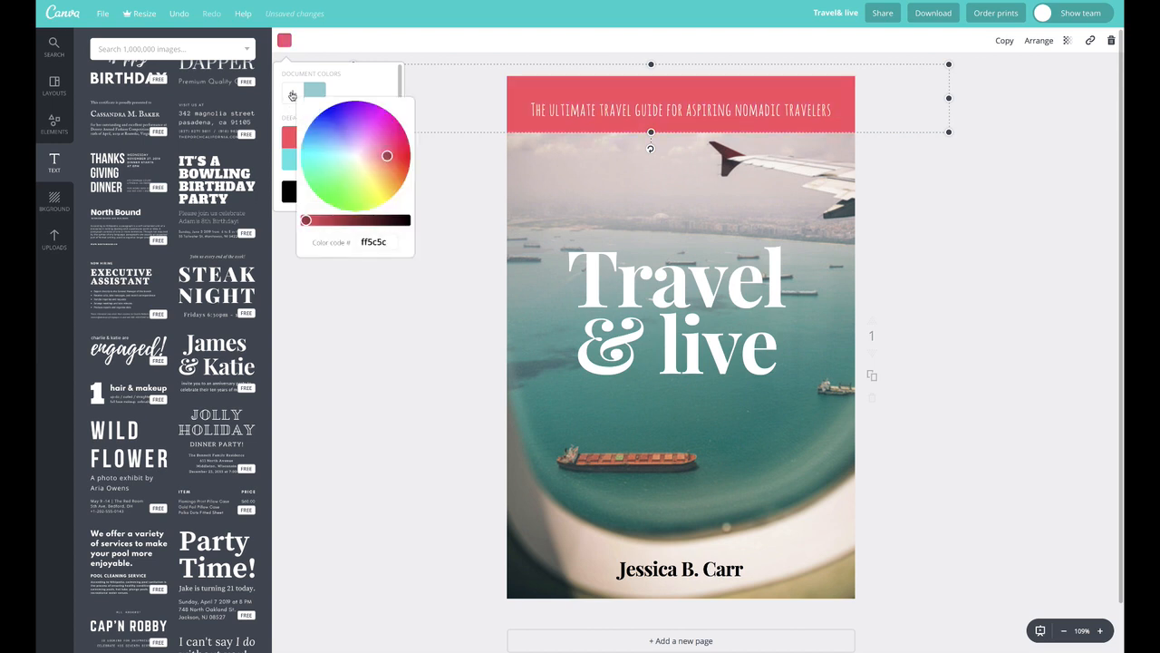
click(306, 220)
mouse_move(387, 155)
mouse_down()
mouse_move(375, 166)
mouse_move(377, 147)
mouse_move(388, 158)
mouse_up()
click(387, 85)
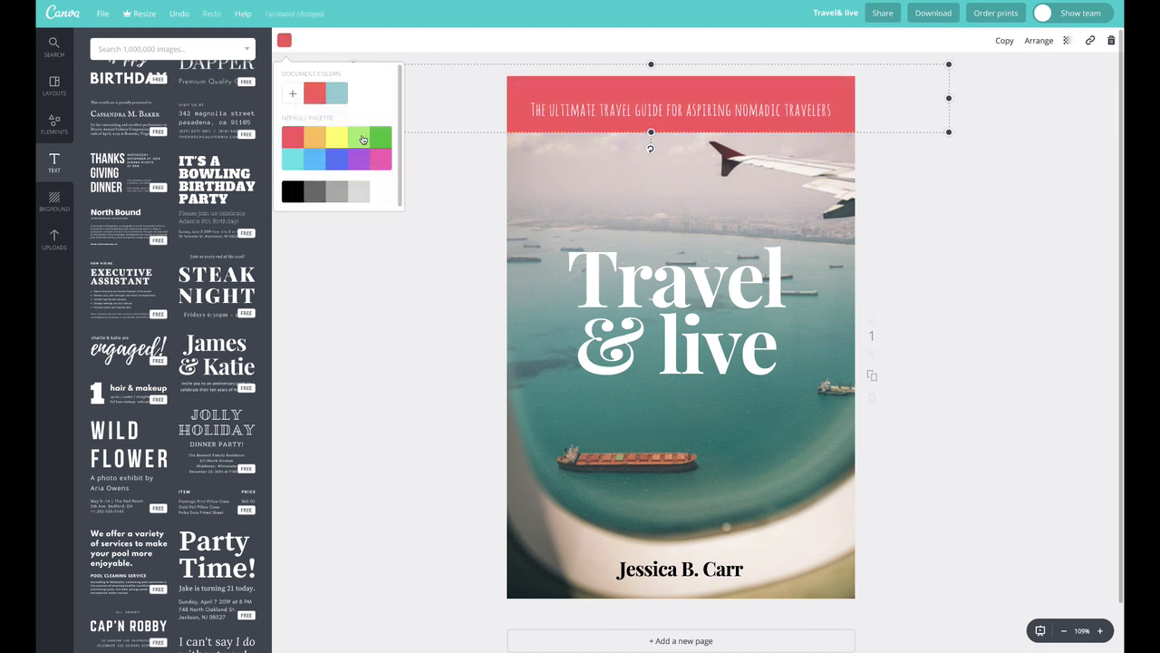
click(454, 178)
click(414, 190)
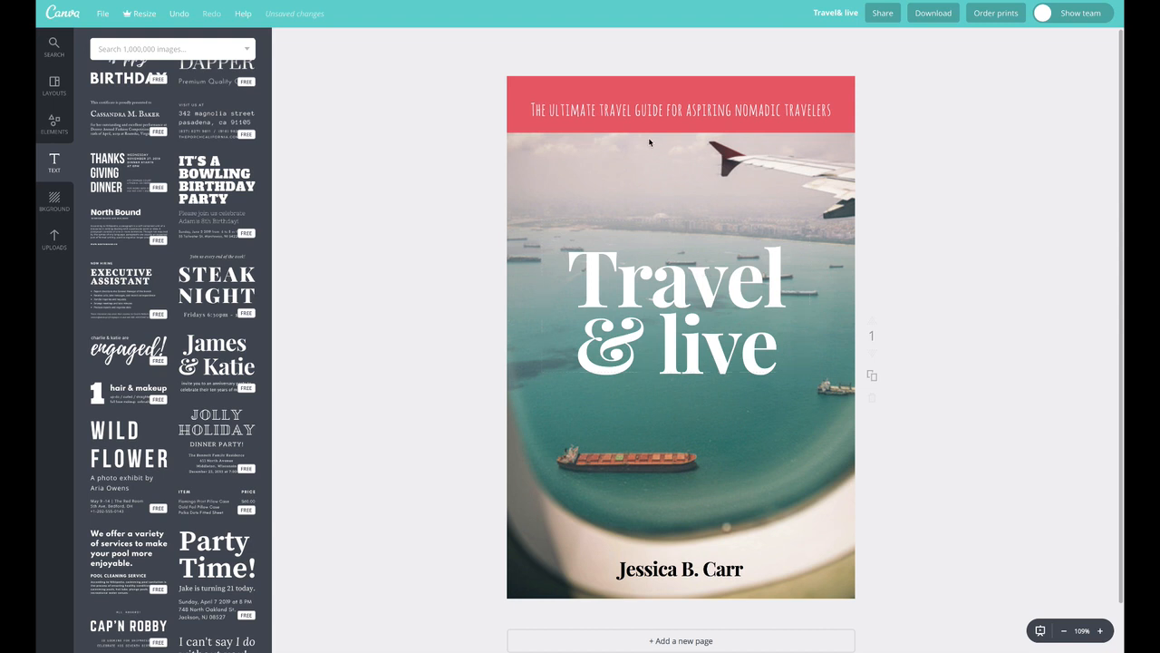
Step: Rotate the subtitle to read vertically upward and move it along the cover's left edge
click(649, 110)
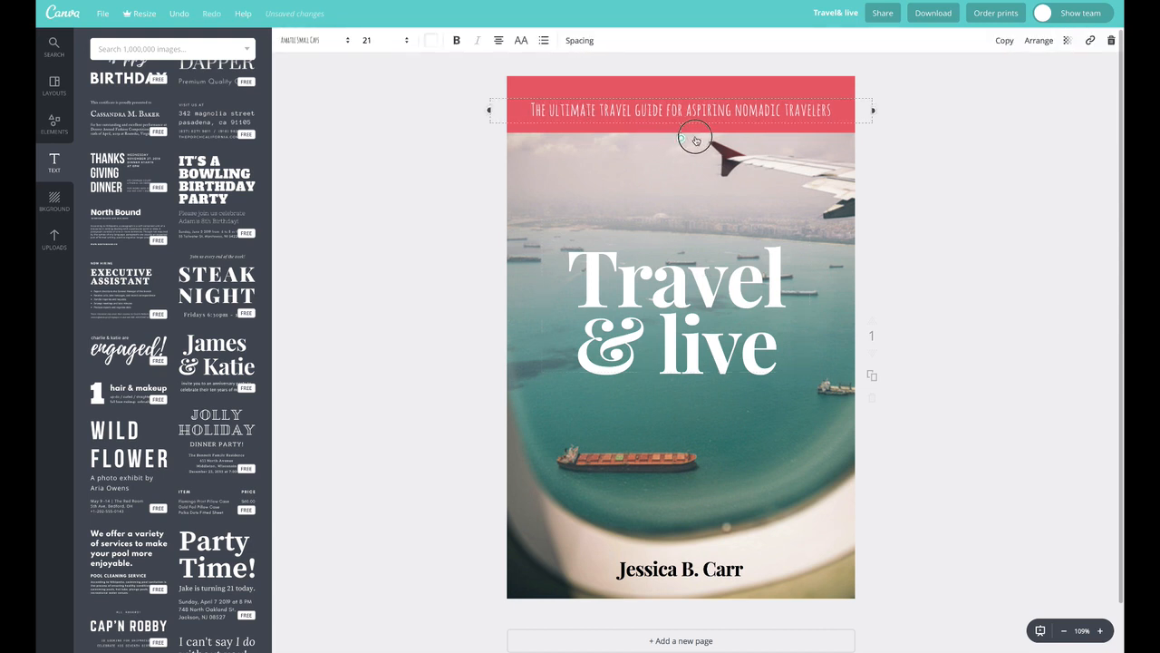
drag(687, 136, 674, 88)
drag(685, 140, 531, 304)
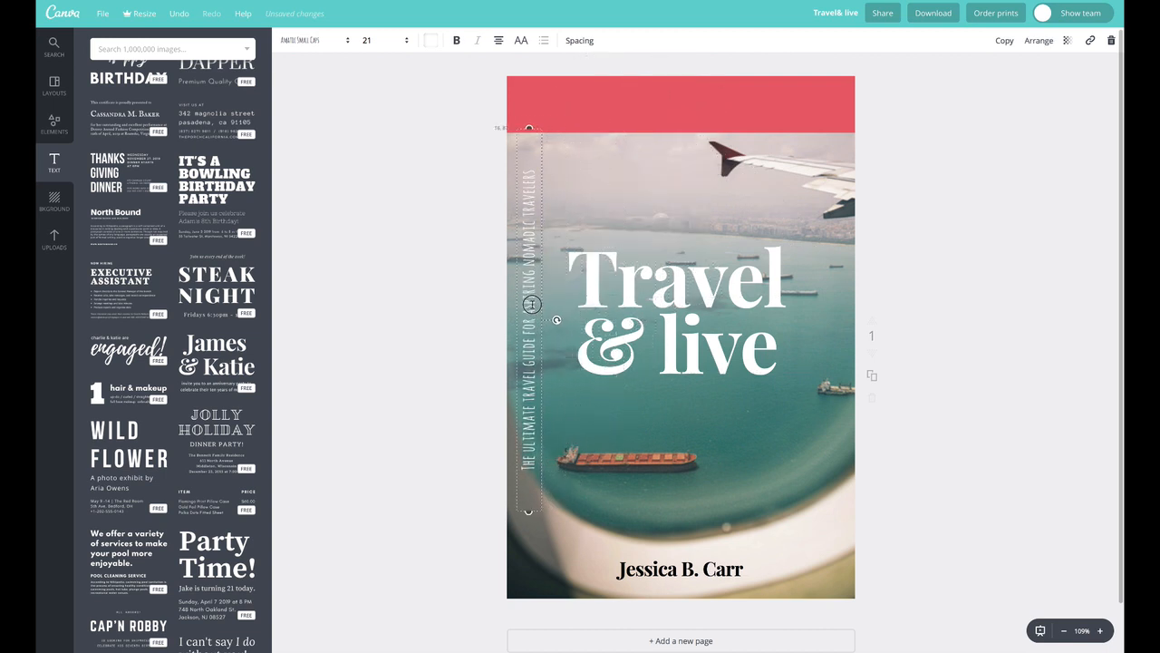
Step: Reshape the red banner into a narrow full-height strip along the cover's left edge, behind the vertical subtitle
click(689, 128)
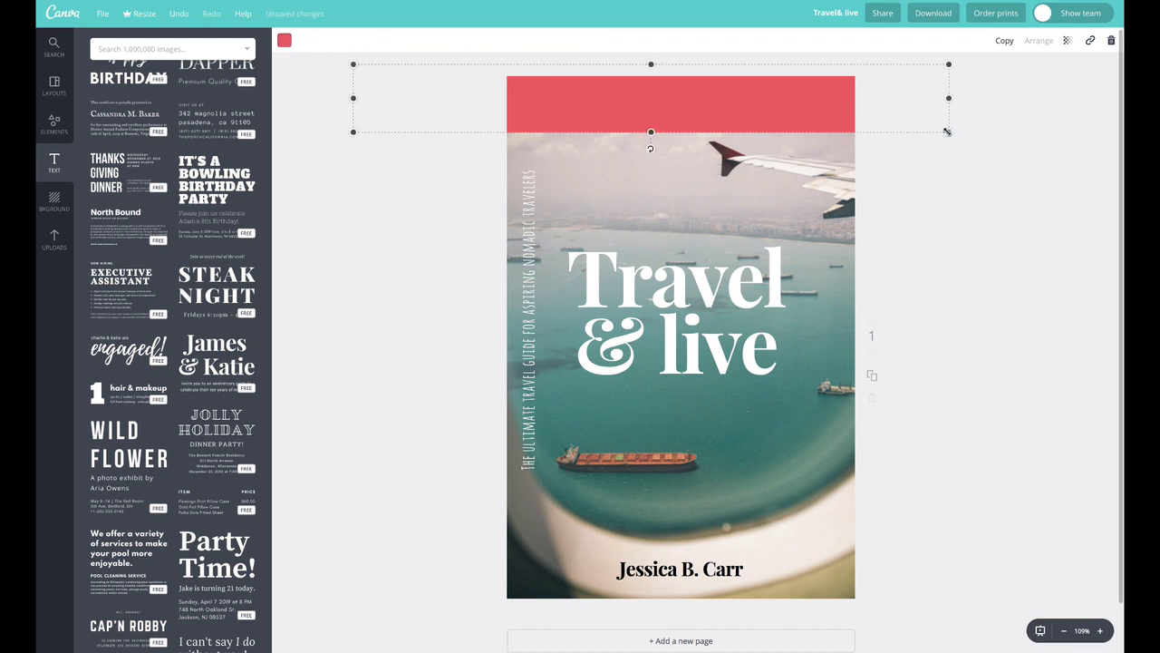
drag(947, 132, 817, 116)
drag(585, 116, 585, 623)
drag(818, 343, 549, 332)
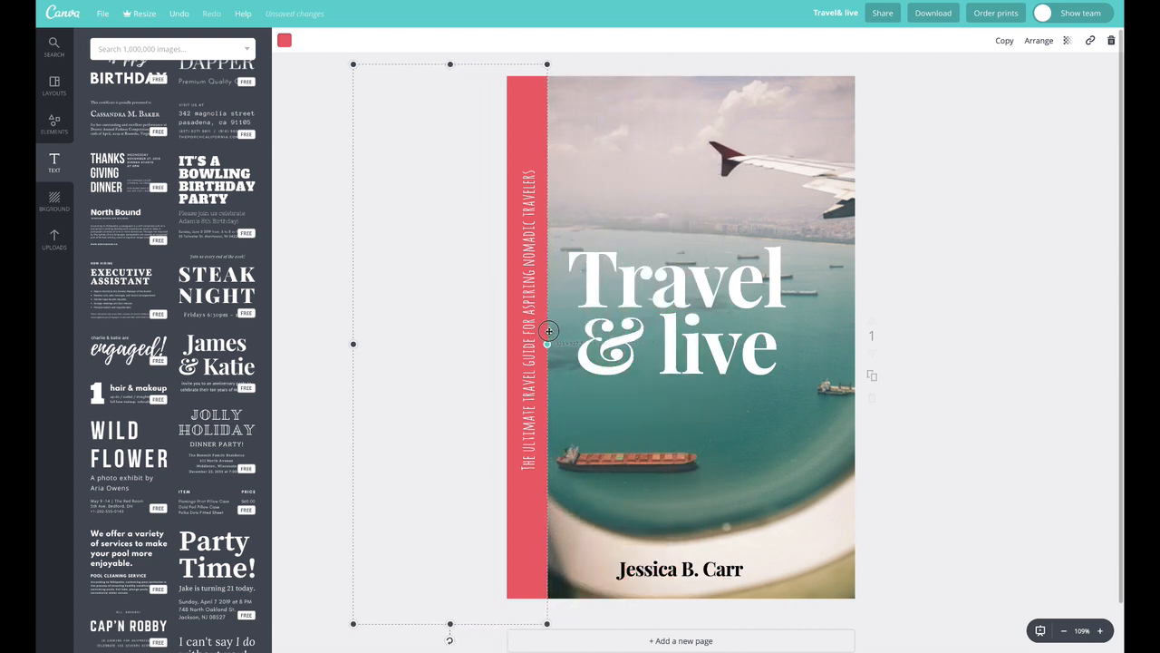
Step: Change the vertical subtitle's font to Quicksand
double_click(530, 272)
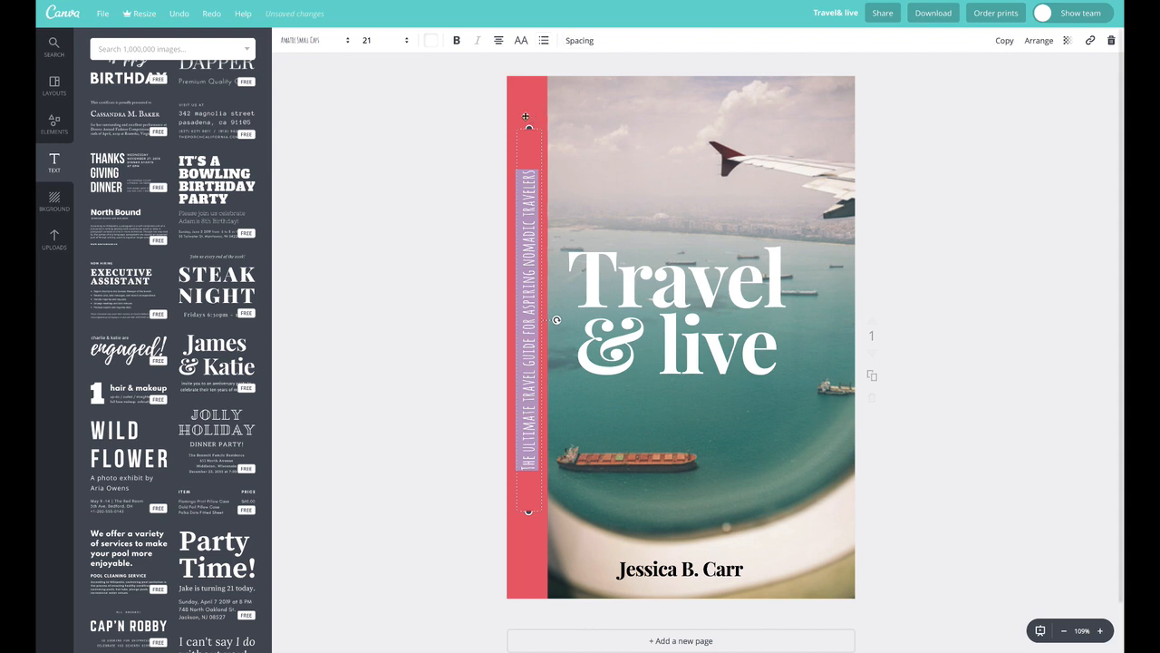
click(306, 41)
scroll(364, 372, down, 5)
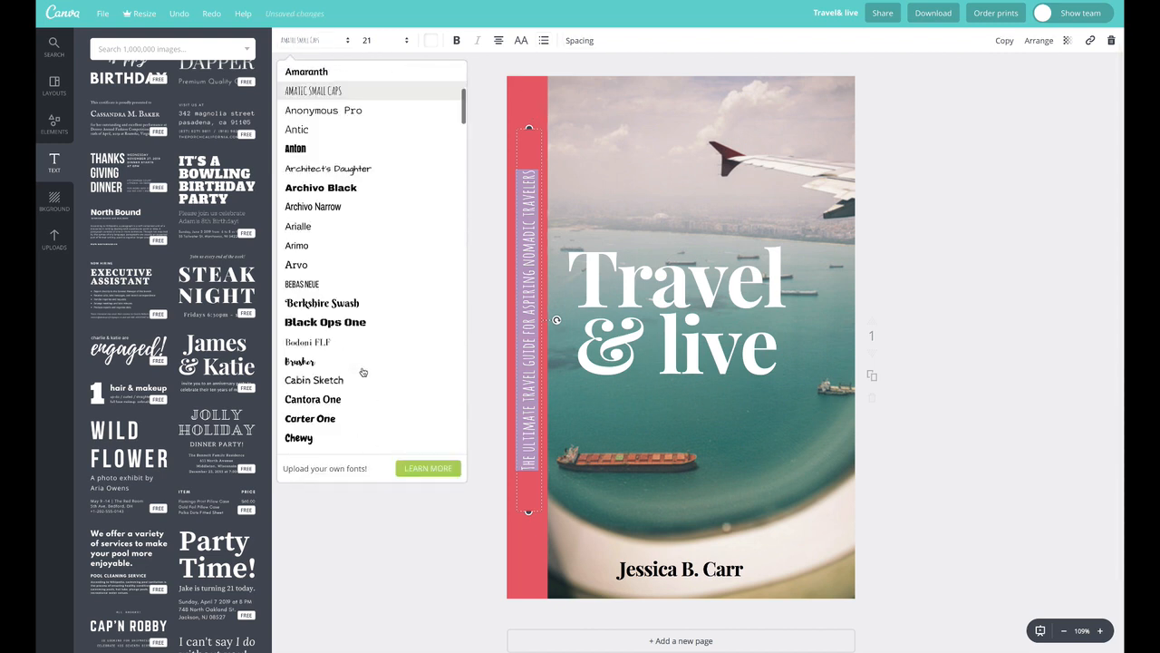
scroll(370, 380, down, 10)
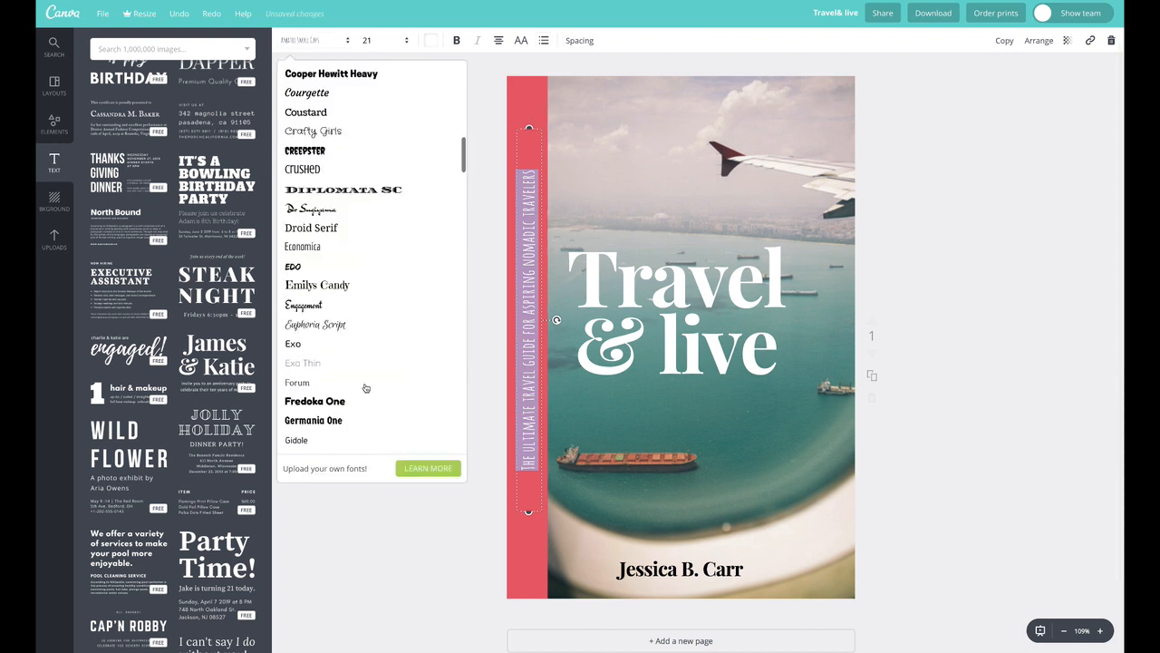
scroll(365, 388, down, 10)
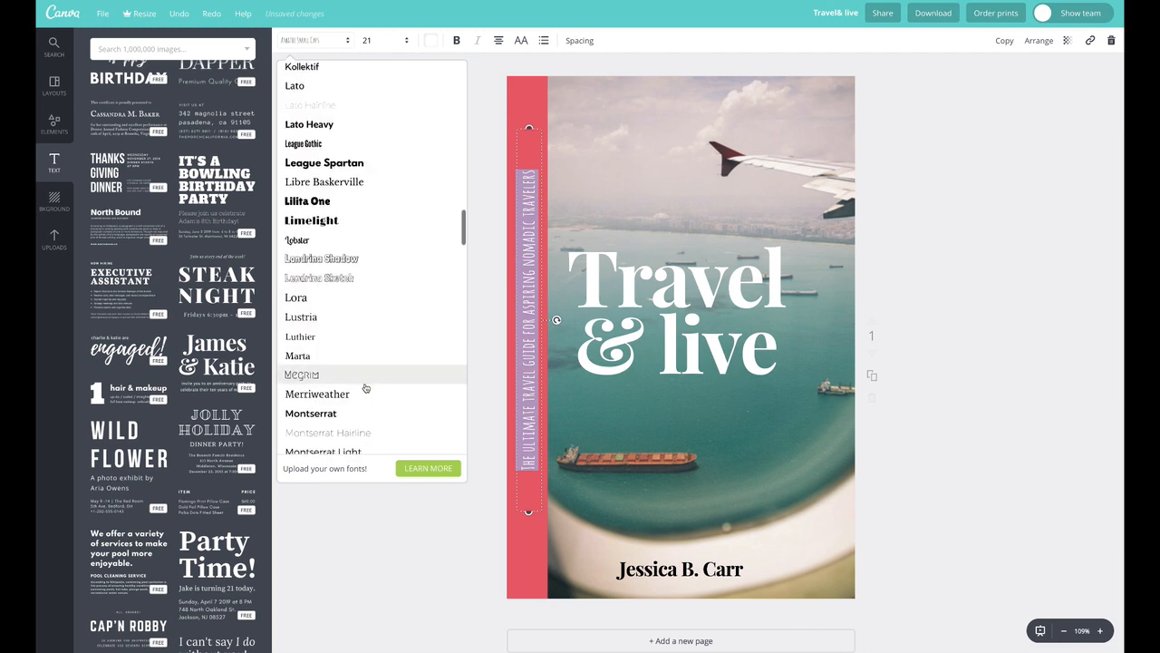
scroll(366, 388, down, 10)
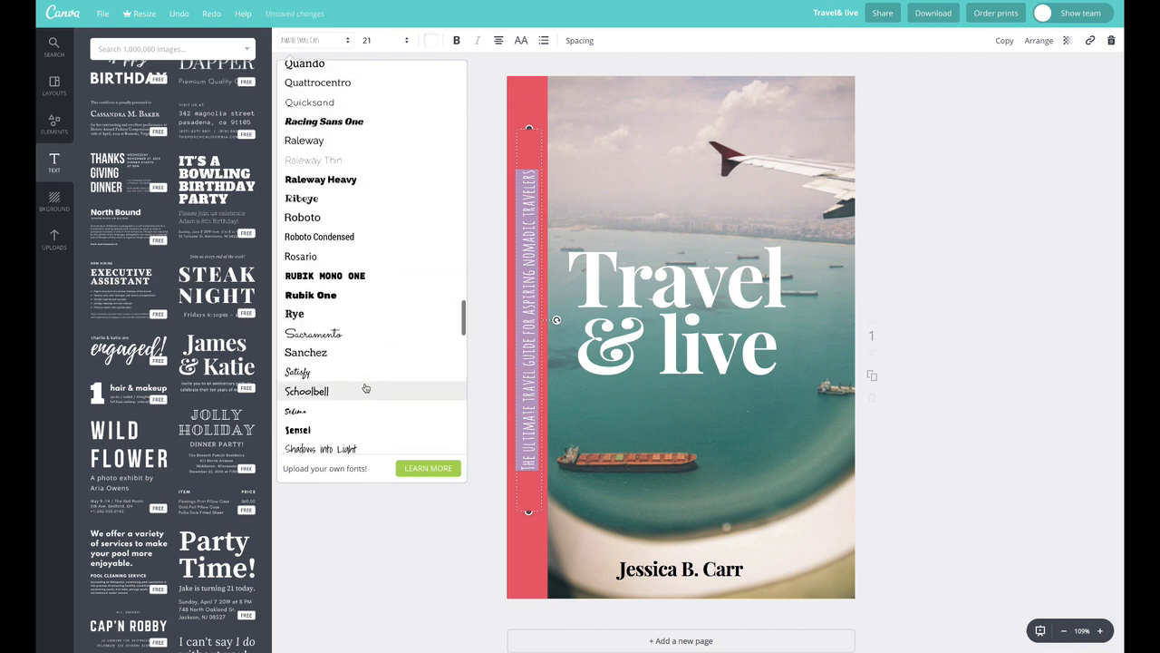
scroll(365, 388, up, 5)
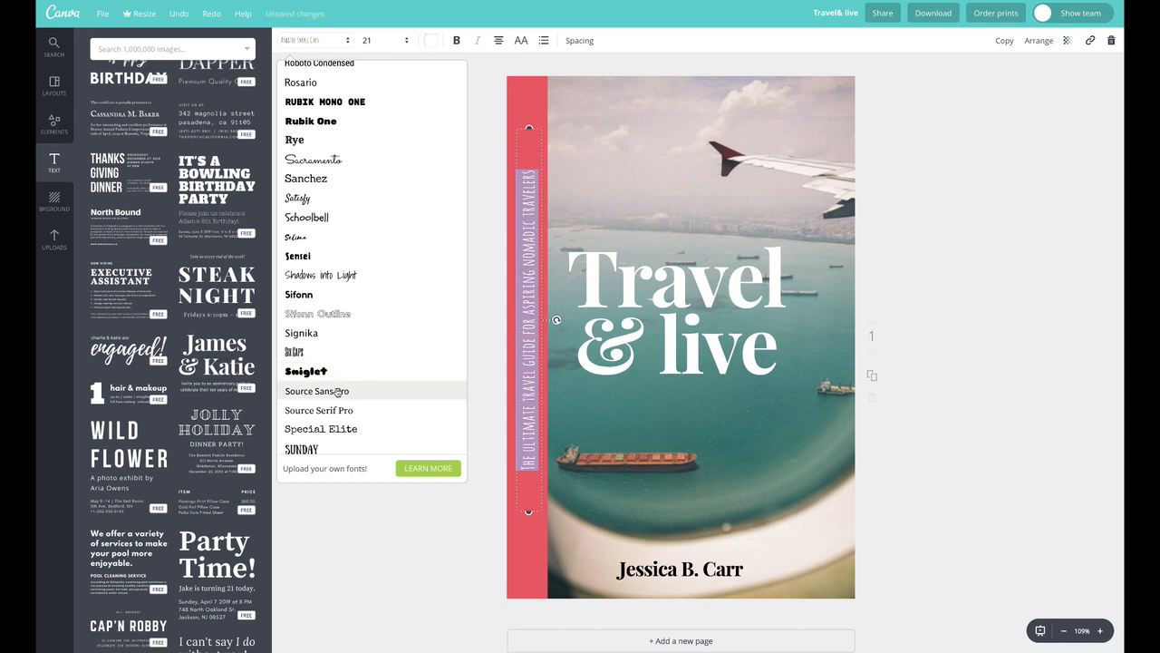
scroll(337, 388, up, 3)
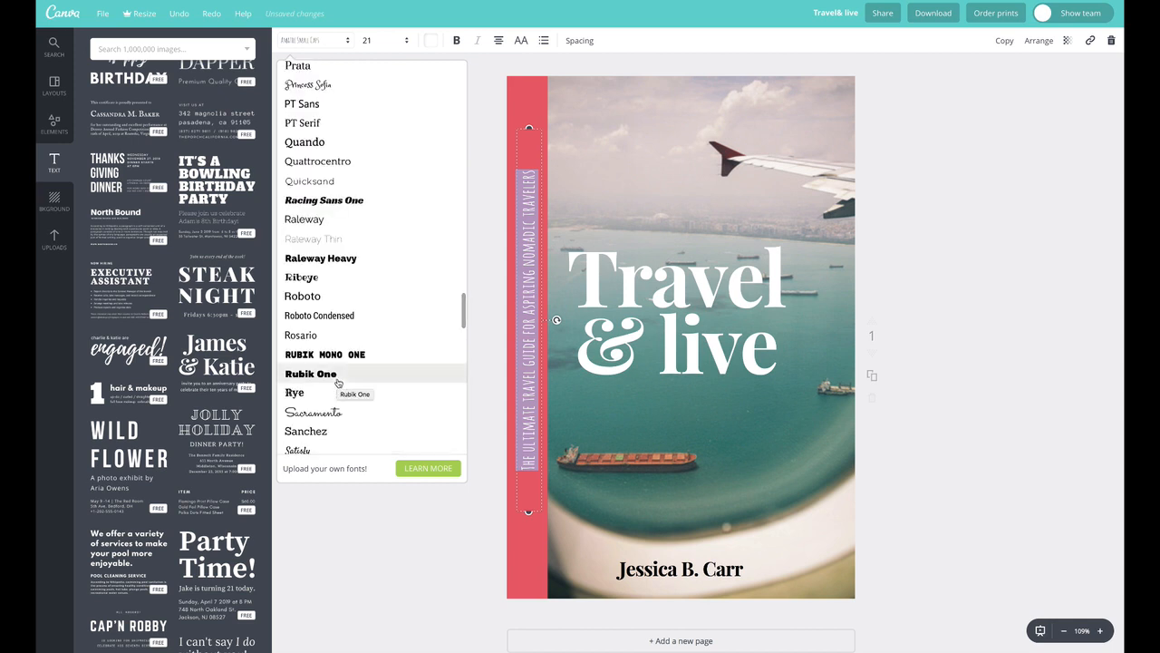
scroll(337, 382, up, 3)
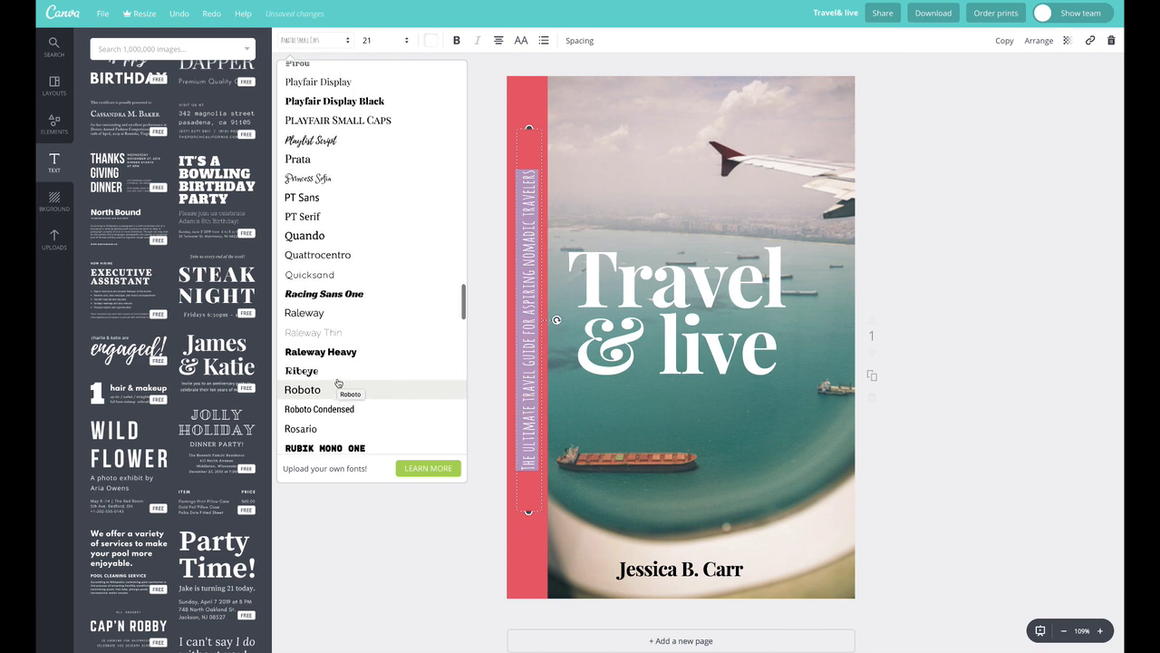
click(318, 283)
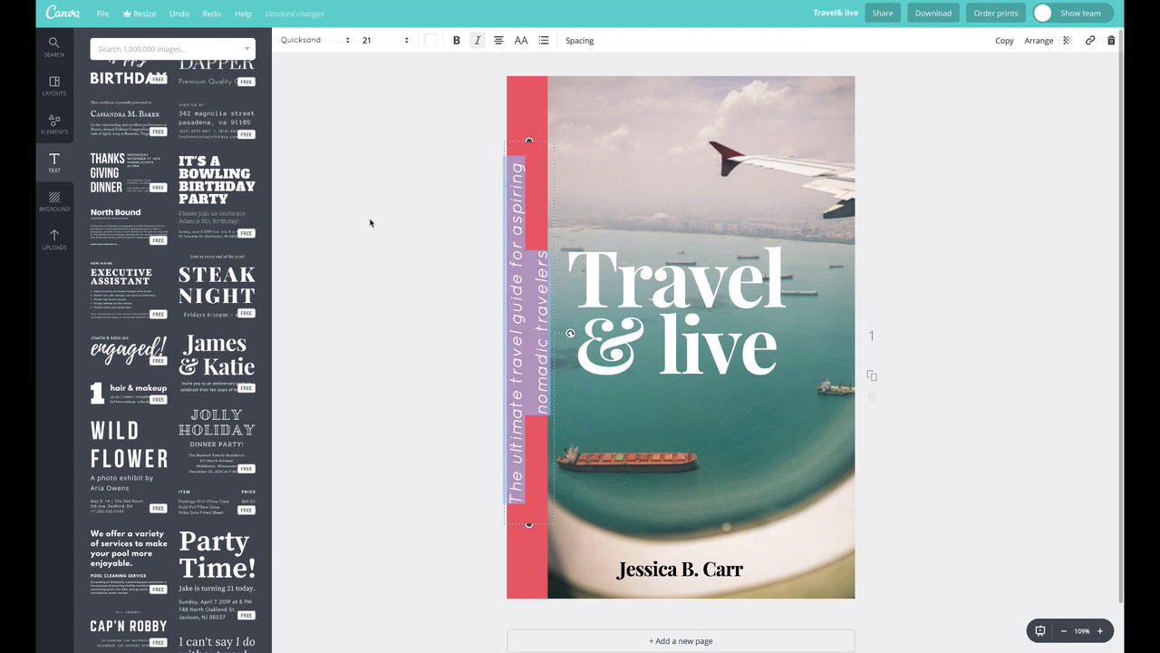
Step: Change the vertical subtitle's font to Raleway Thin
click(317, 39)
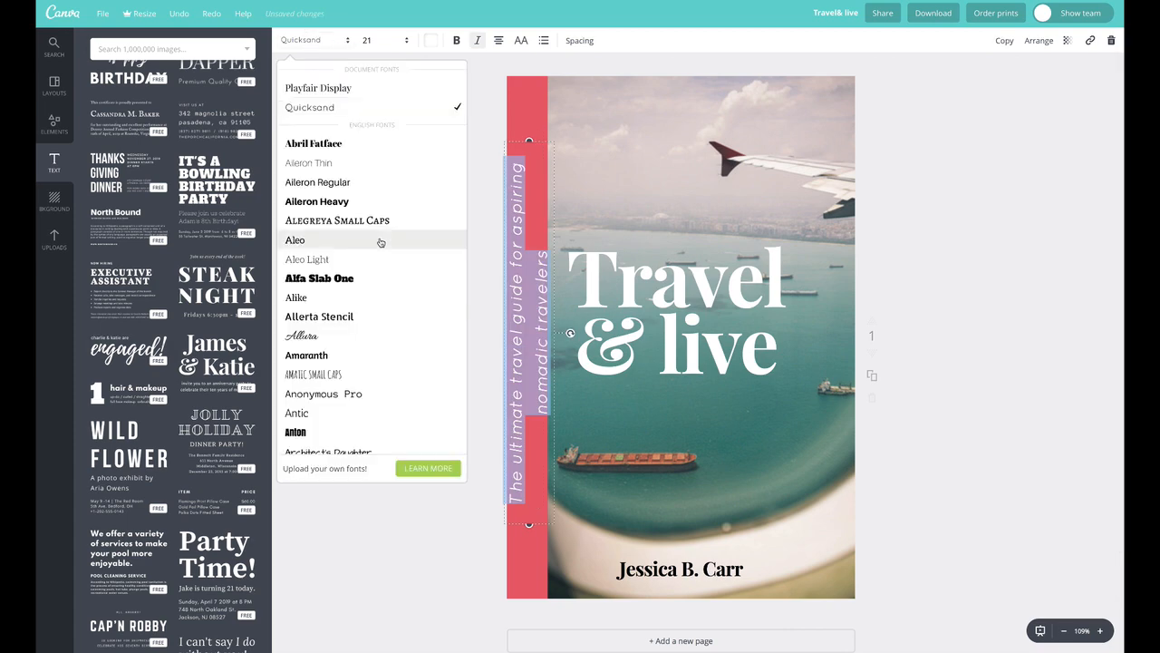
scroll(353, 353, down, 15)
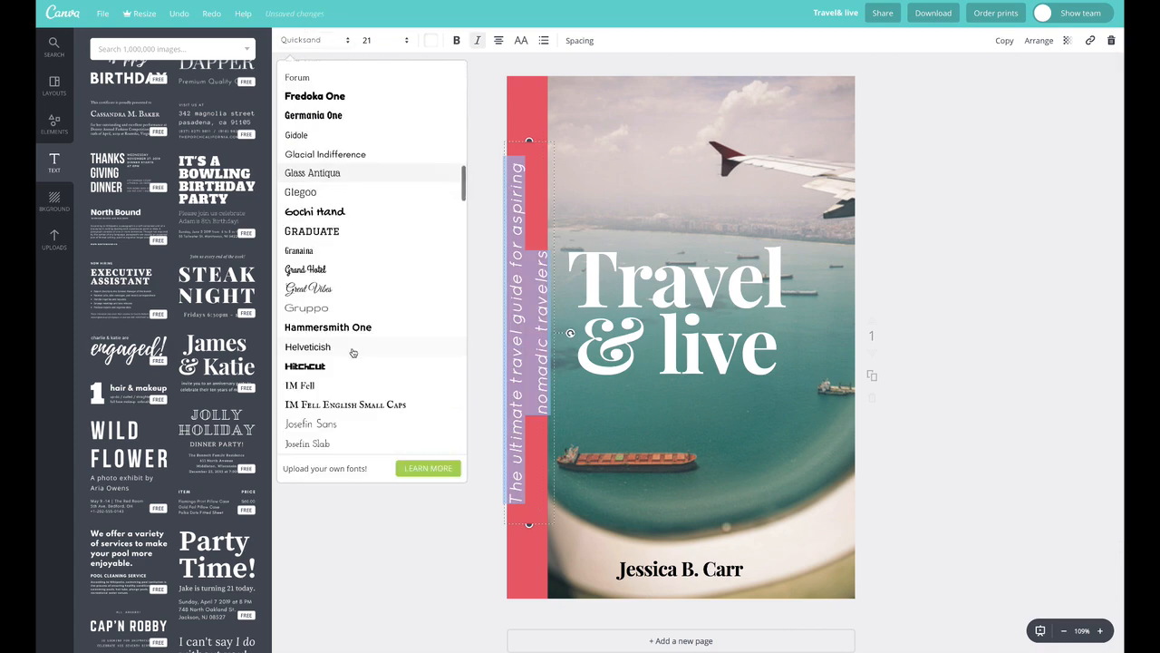
scroll(353, 352, down, 5)
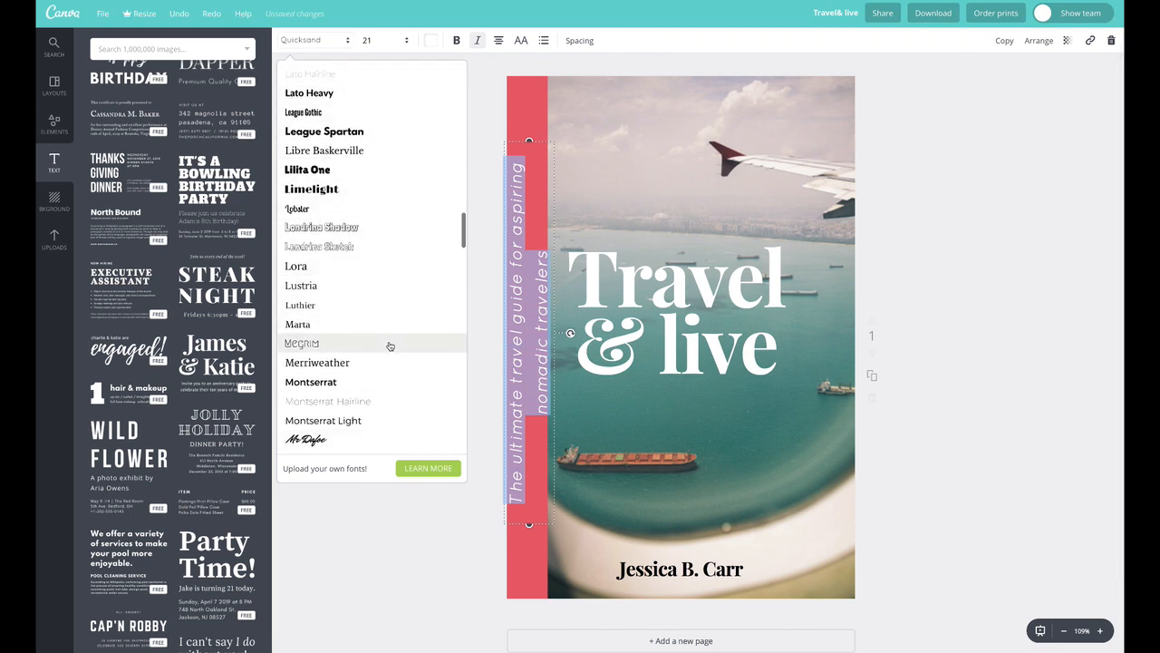
scroll(389, 345, down, 3)
scroll(389, 345, down, 6)
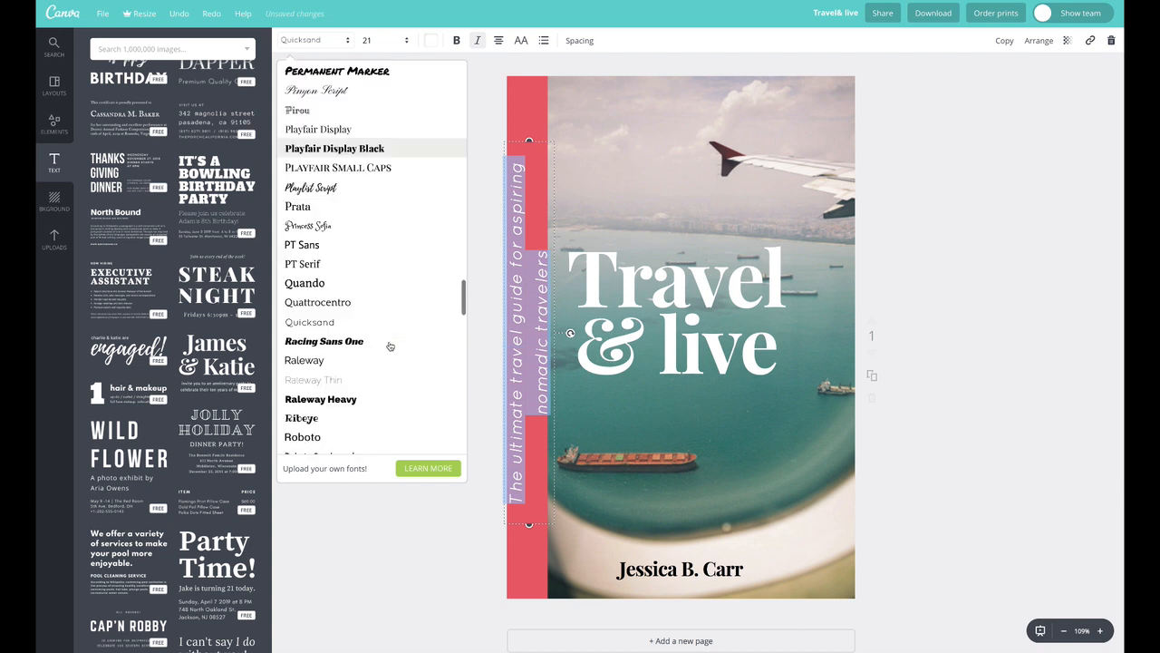
scroll(389, 345, down, 2)
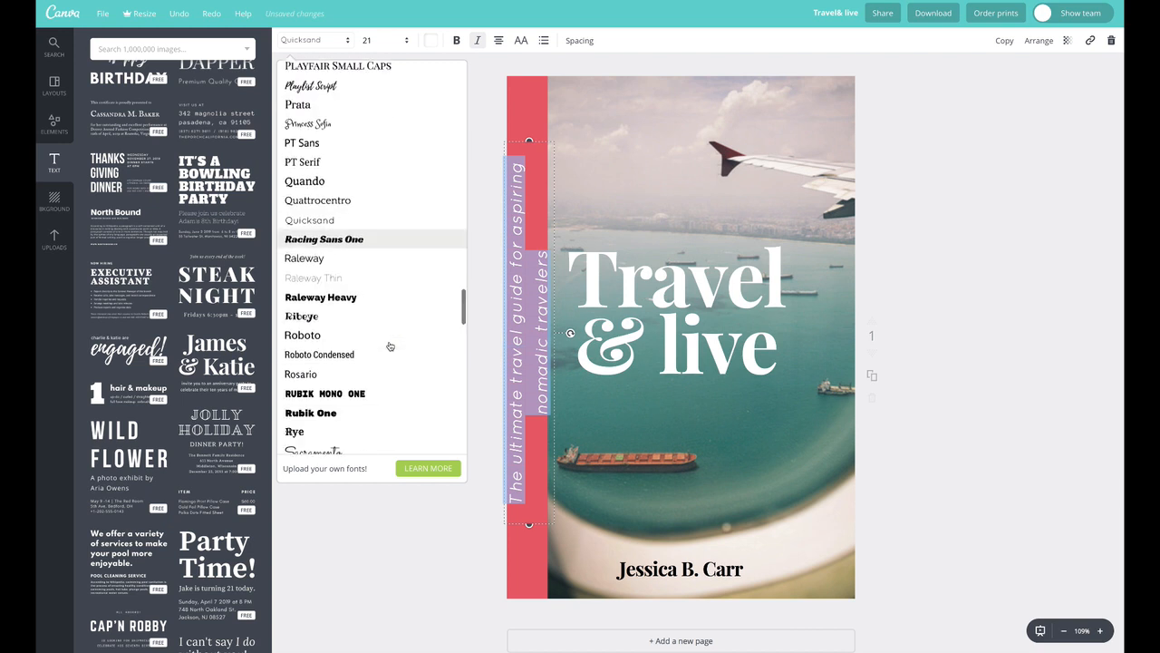
click(337, 283)
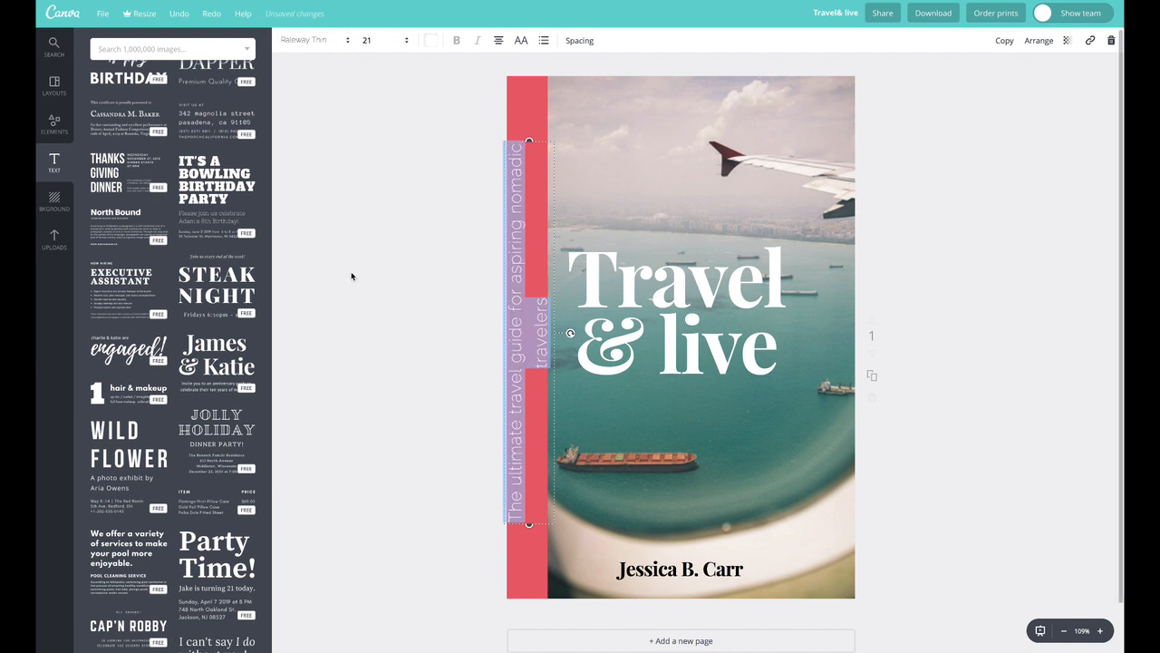
Step: Set the vertical subtitle in uppercase and reduce its font size to 16
click(523, 43)
click(348, 39)
click(381, 40)
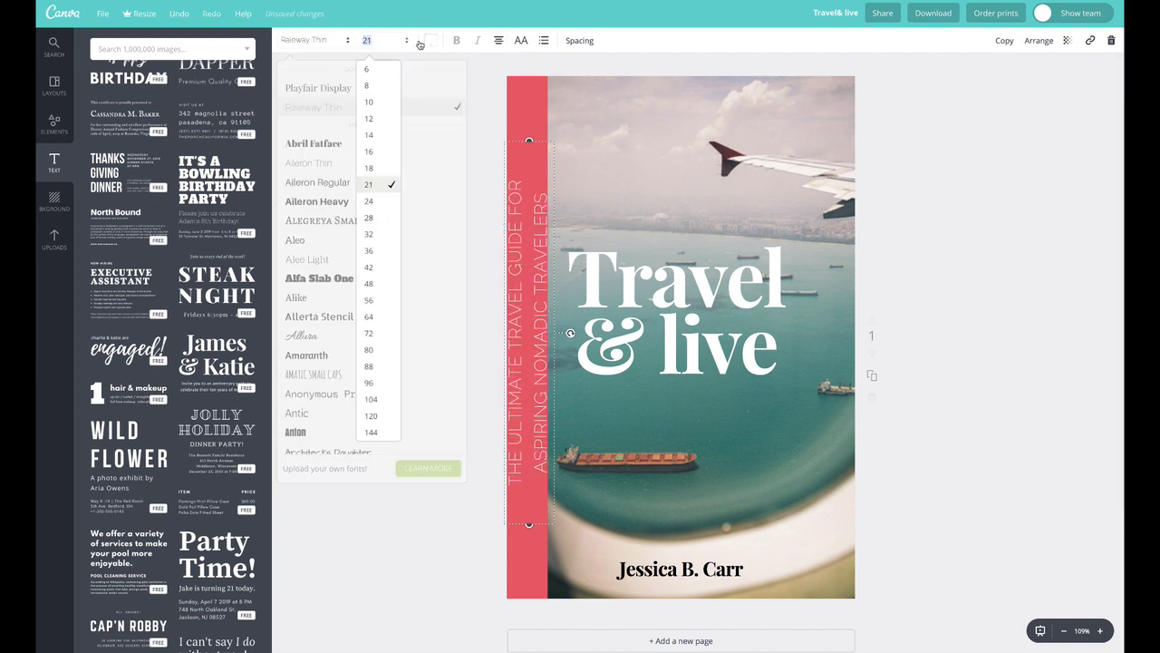
click(374, 153)
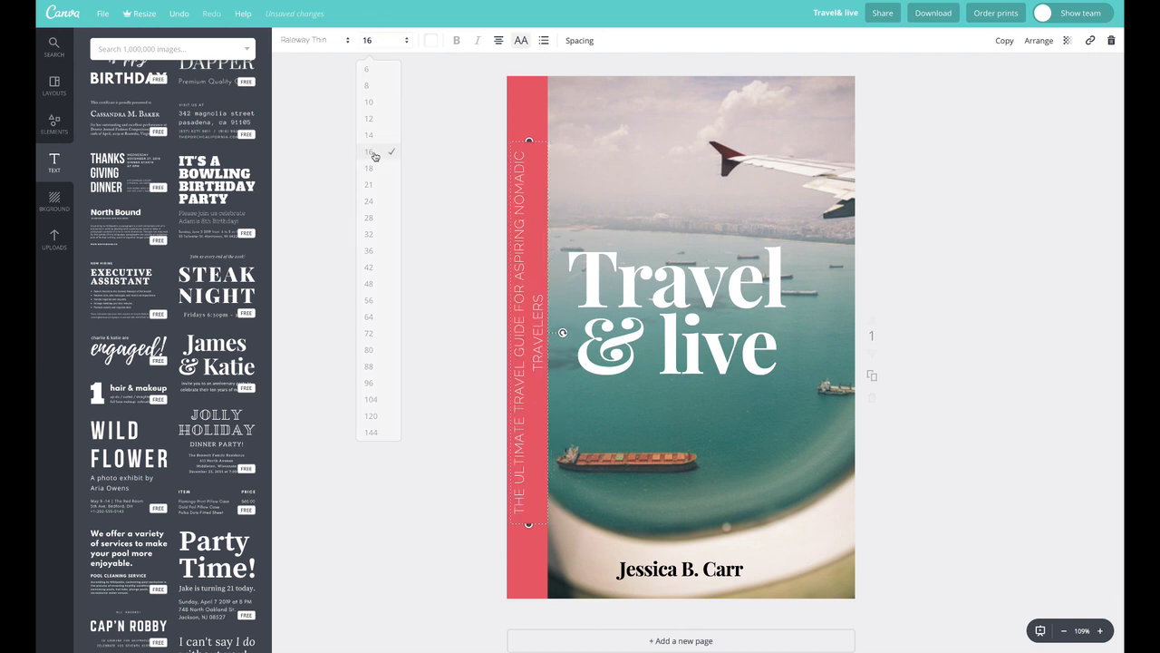
Step: Extend the subtitle's text box at both ends to nearly the full cover height so the text fits on one line
drag(530, 141, 530, 82)
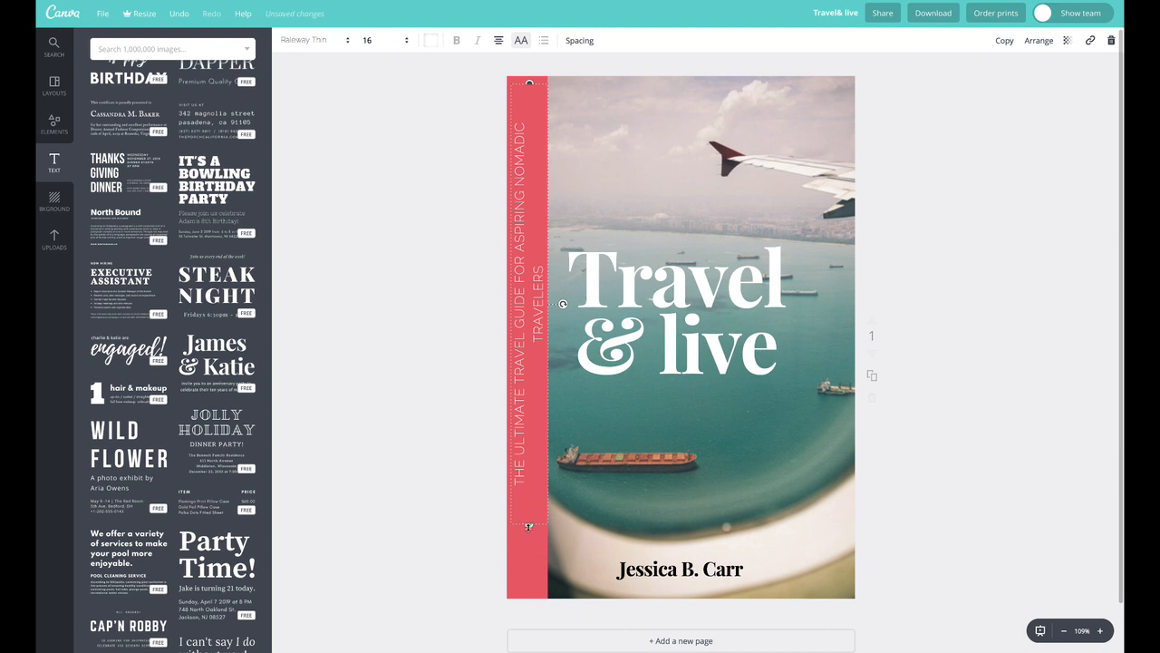
drag(529, 526, 532, 598)
click(399, 366)
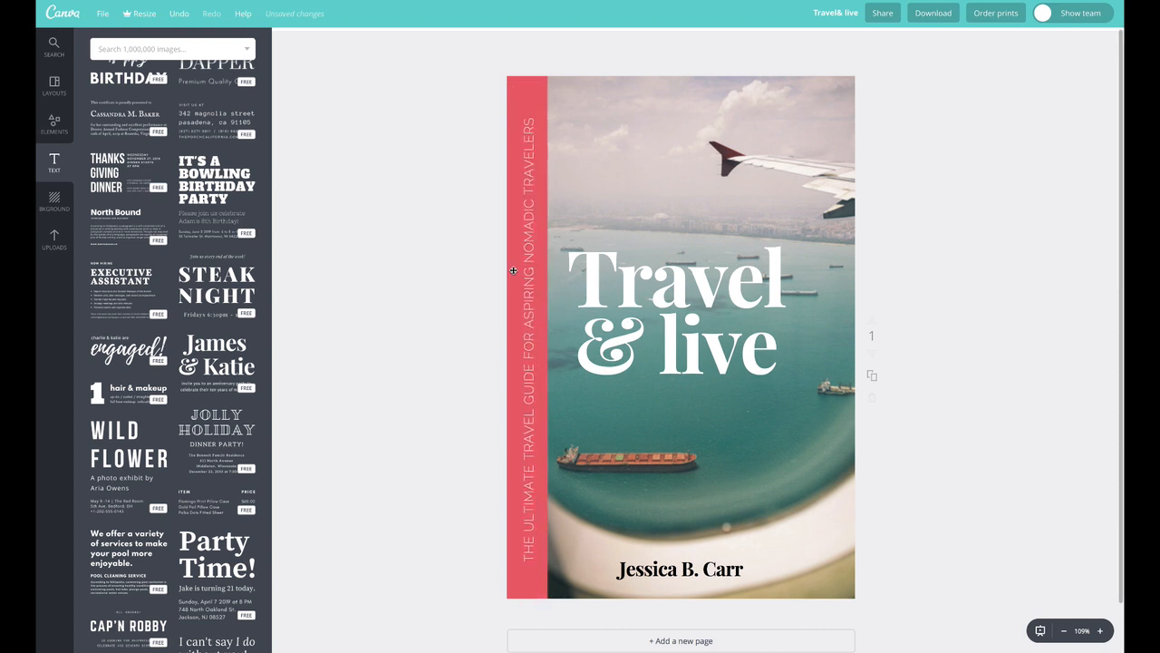
Step: Change the vertical subtitle's font to regular Raleway
double_click(525, 271)
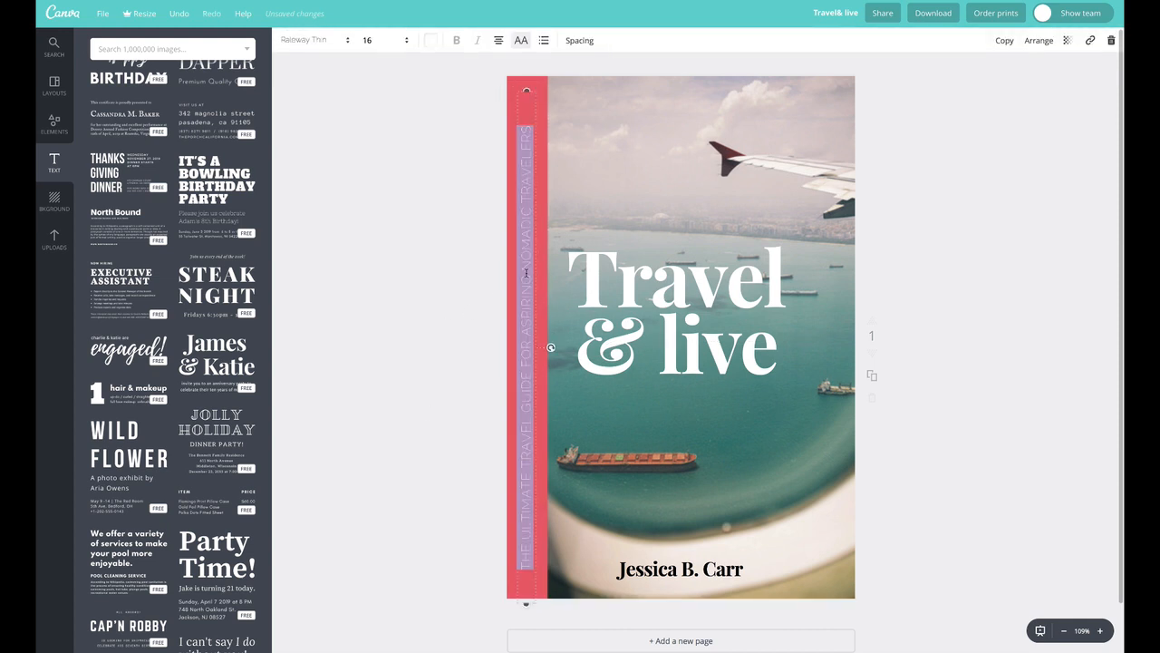
click(311, 39)
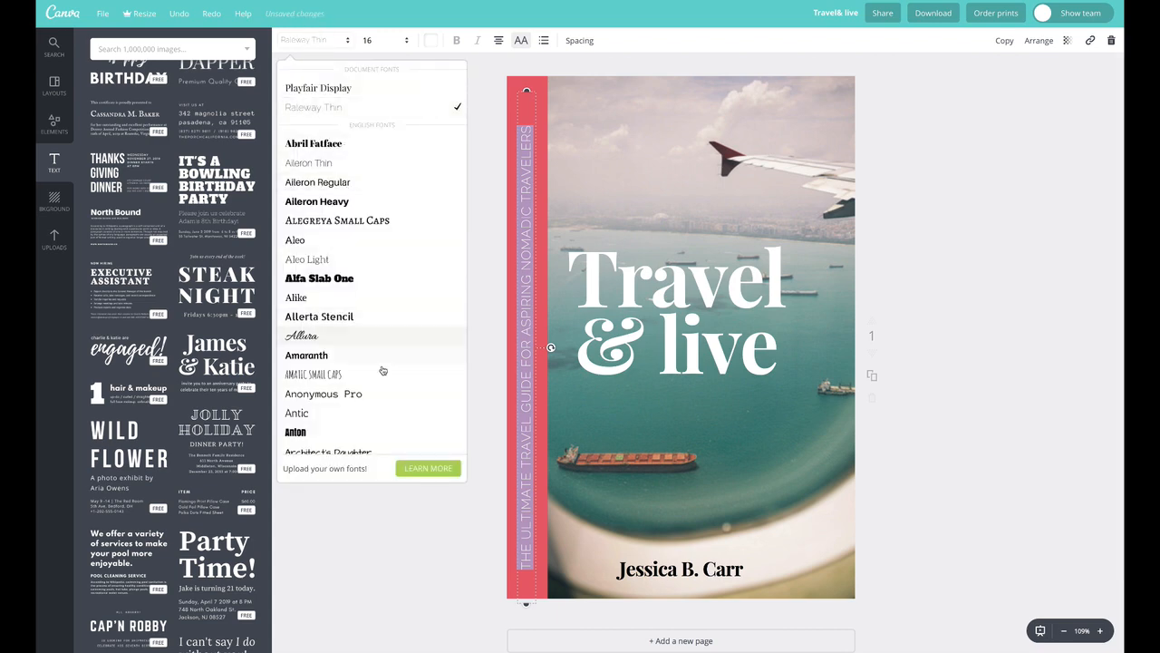
scroll(384, 383, down, 20)
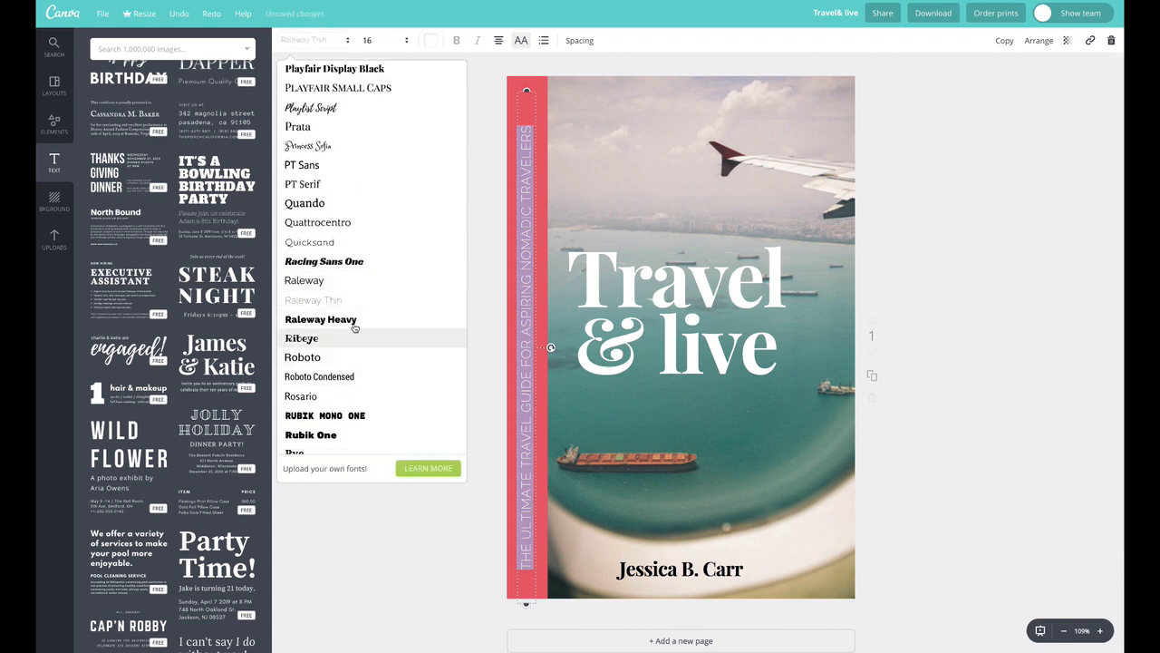
click(367, 284)
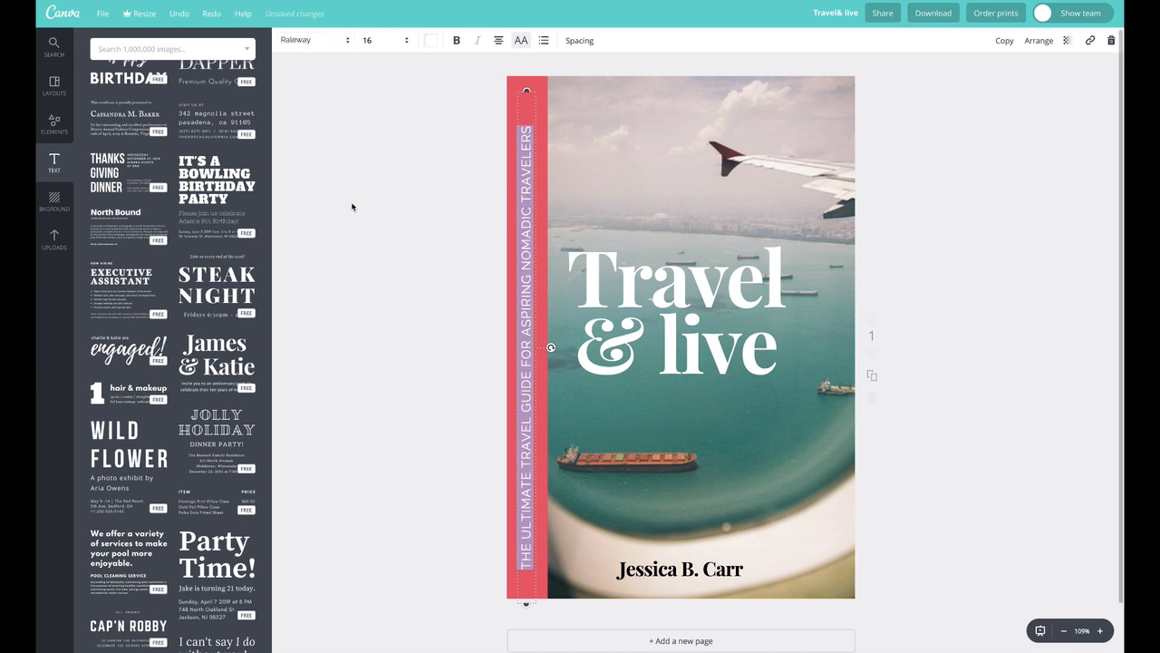
click(353, 207)
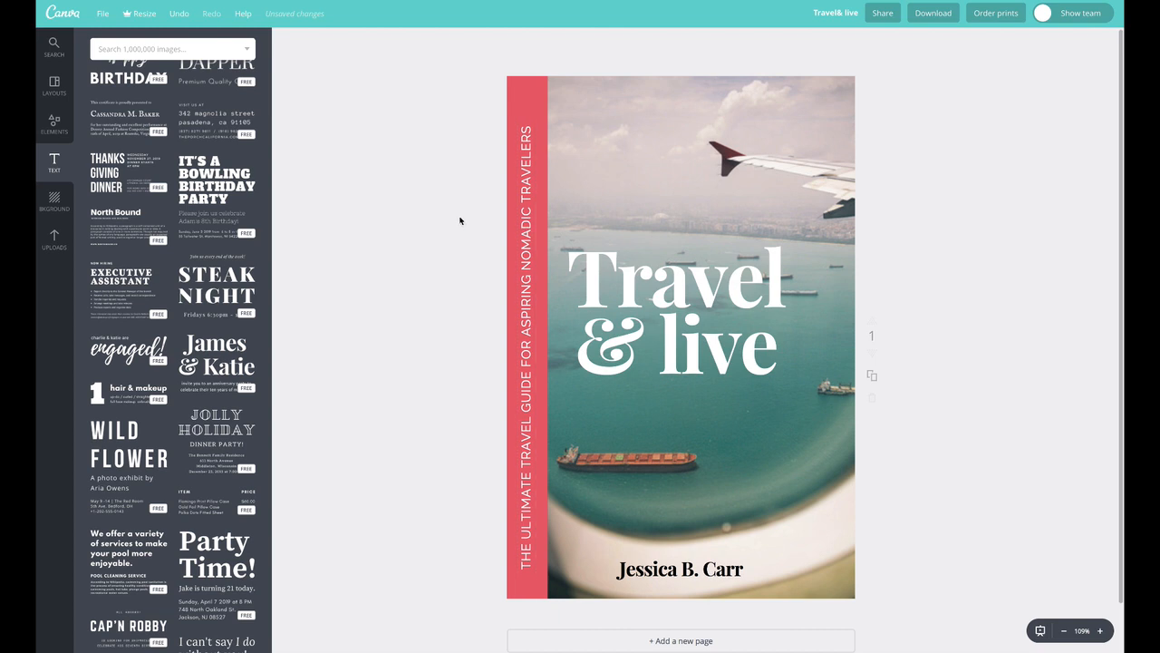
Step: Shift the "Travel & live" title slightly right to centre it over the photo area beside the red strip
drag(697, 286, 713, 288)
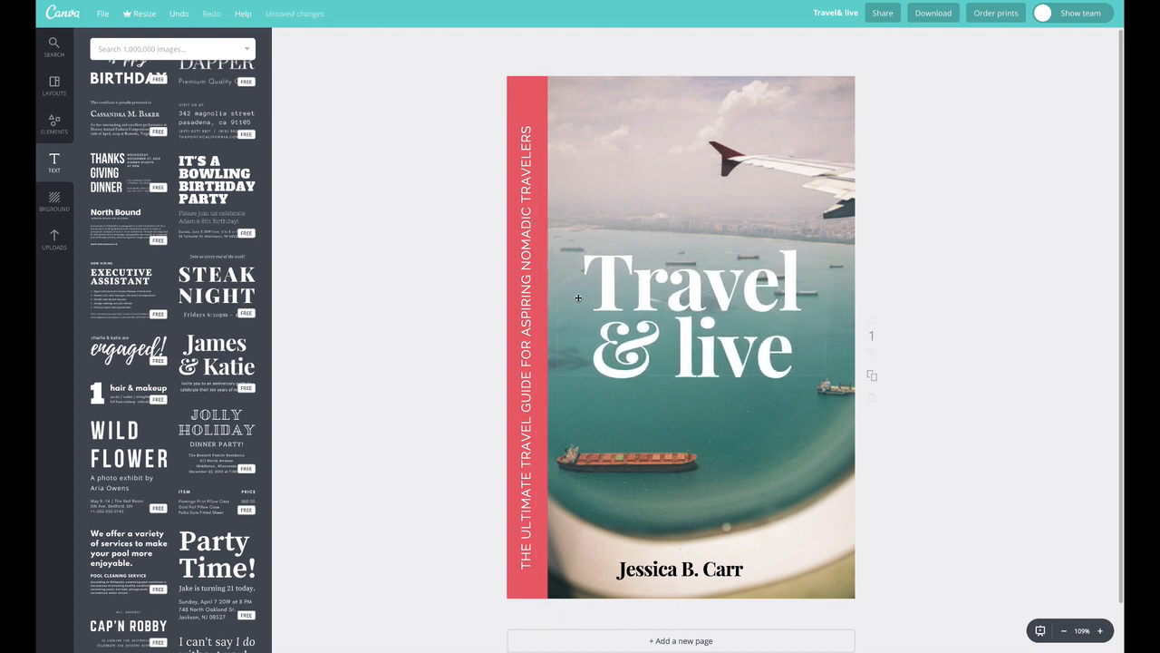
Step: Narrow the red side strip slightly and centre the vertical subtitle across its width
drag(526, 91, 523, 92)
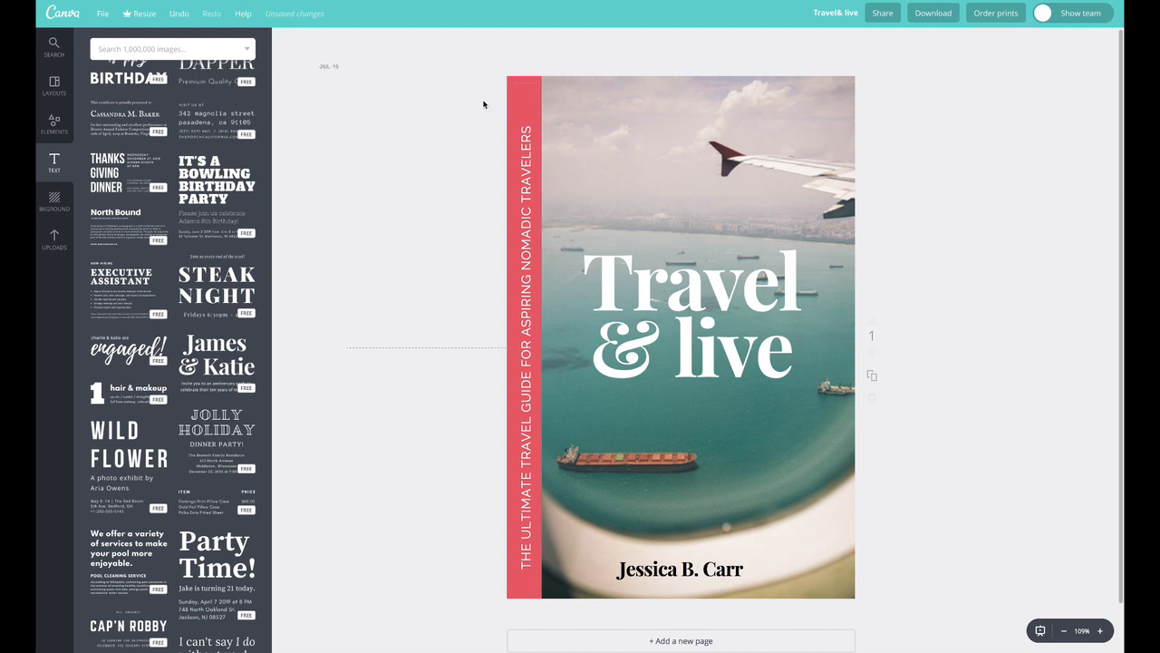
drag(535, 154, 523, 146)
Step: Increase the vertical subtitle's letter spacing so the text fills more of the red strip's height
click(579, 40)
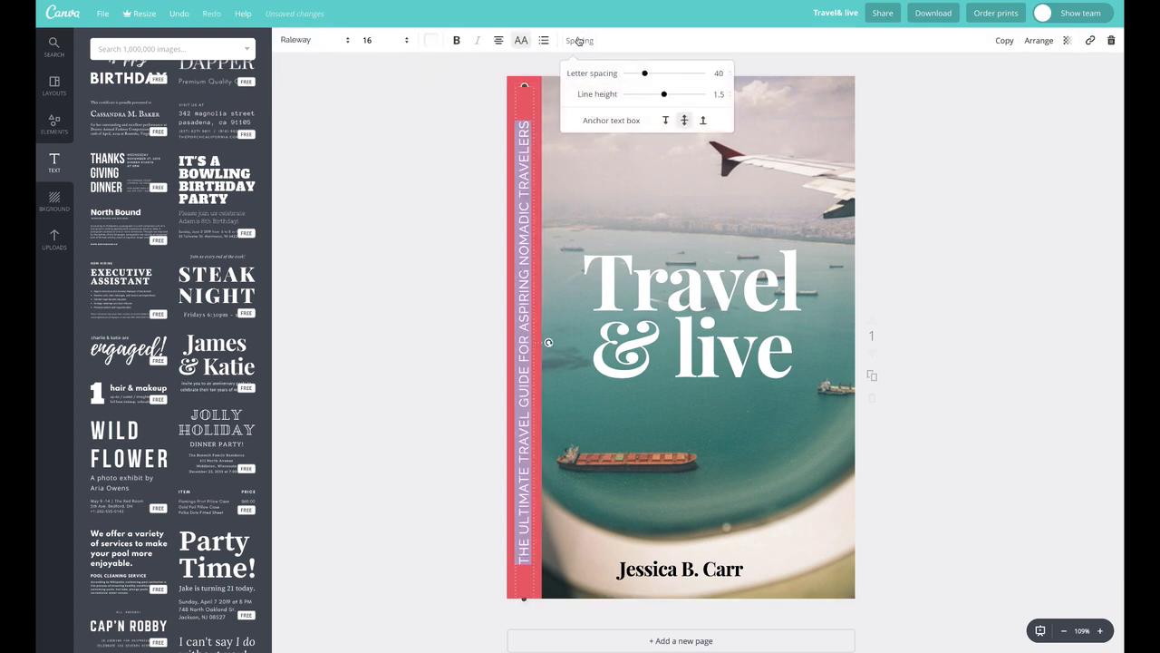
drag(640, 75, 649, 73)
click(357, 129)
click(396, 127)
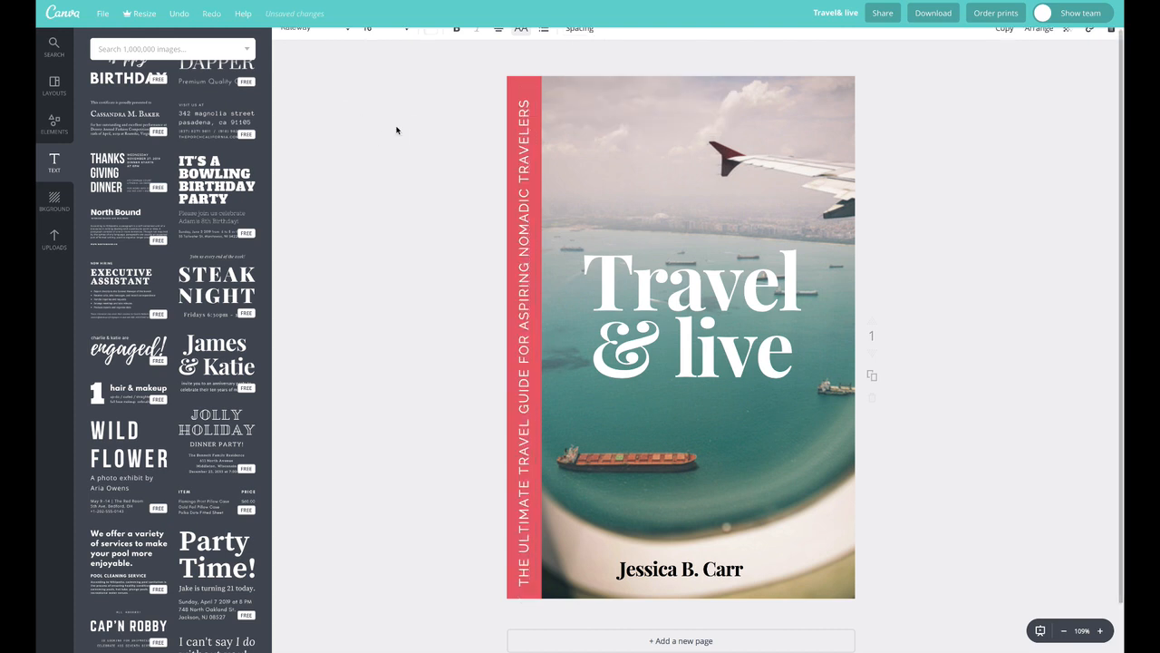
drag(527, 163, 526, 163)
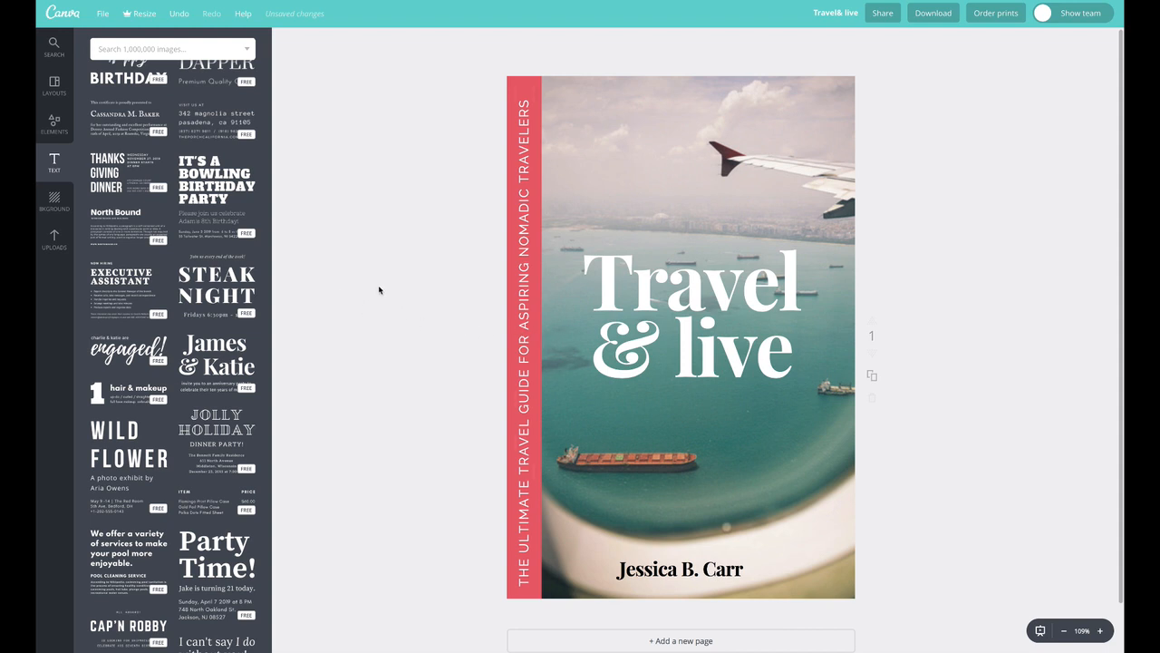
Step: Undo the recent edits back to the horizontal subtitle on the red band across the cover's upper edge
key(ctrl+z)
key(ctrl+z)
key(ctrl+z)
key(ctrl+z)
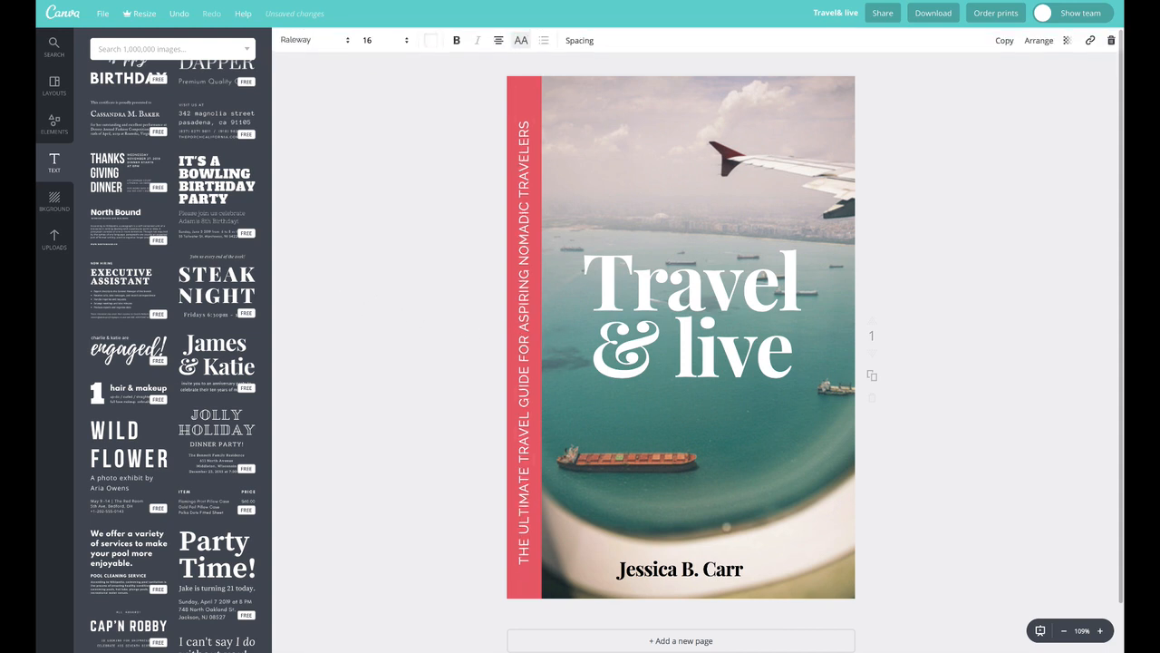
key(ctrl+z)
key(ctrl+z)
key(ctrl+z)
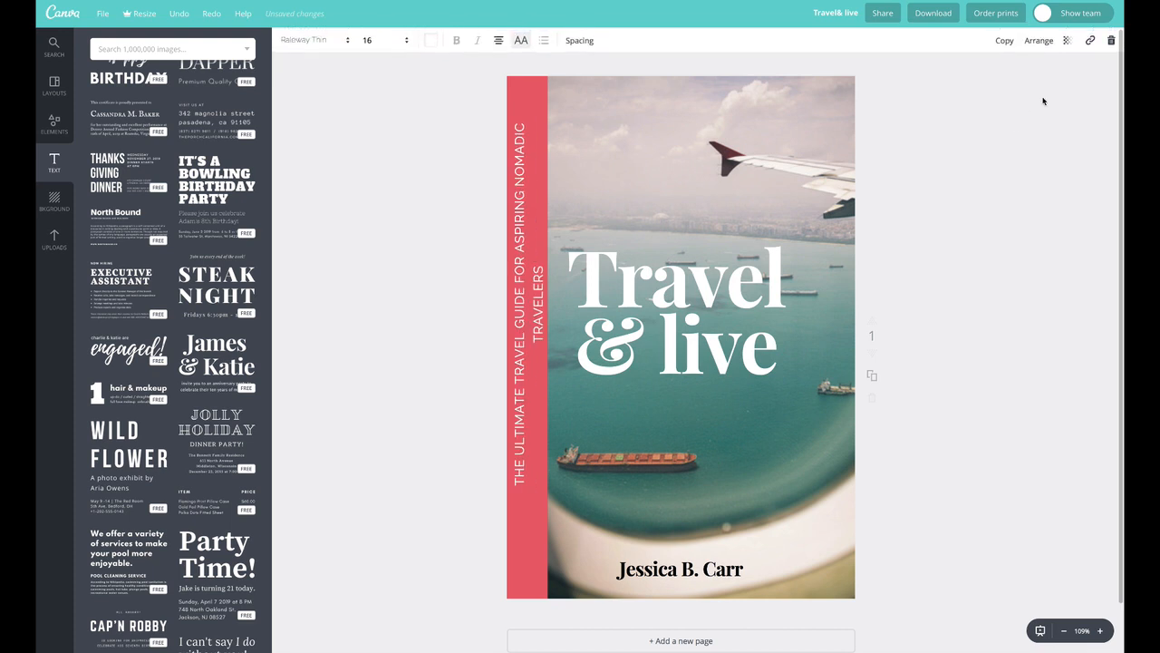
key(ctrl+z)
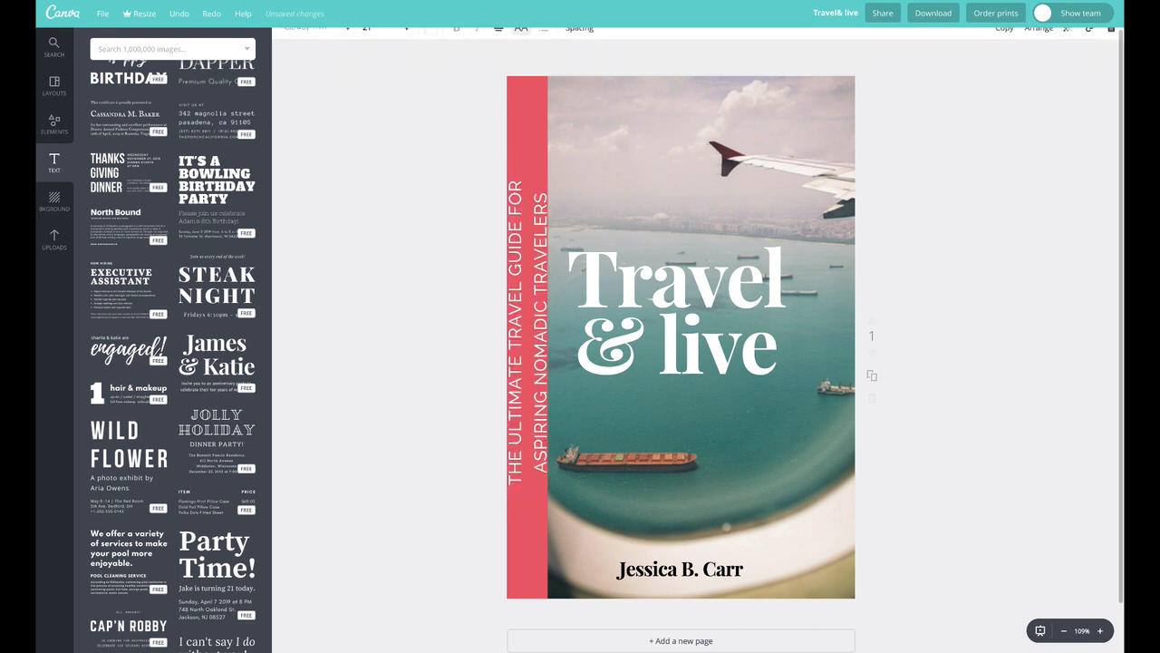
key(ctrl+z)
key(ctrl+z)
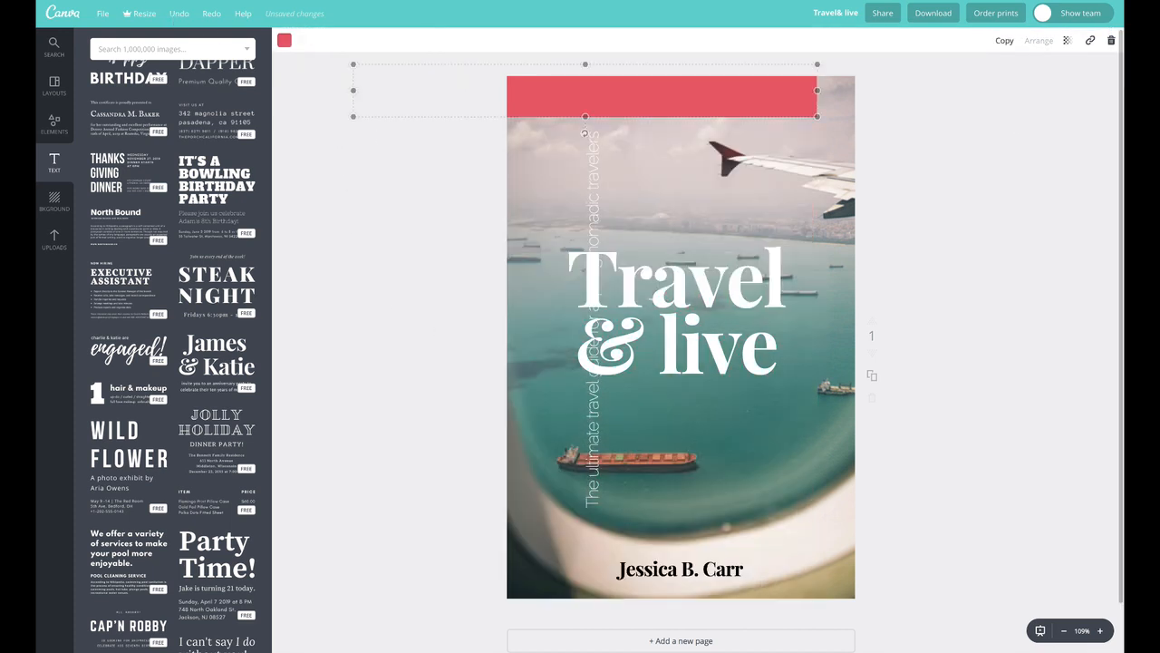
key(ctrl+z)
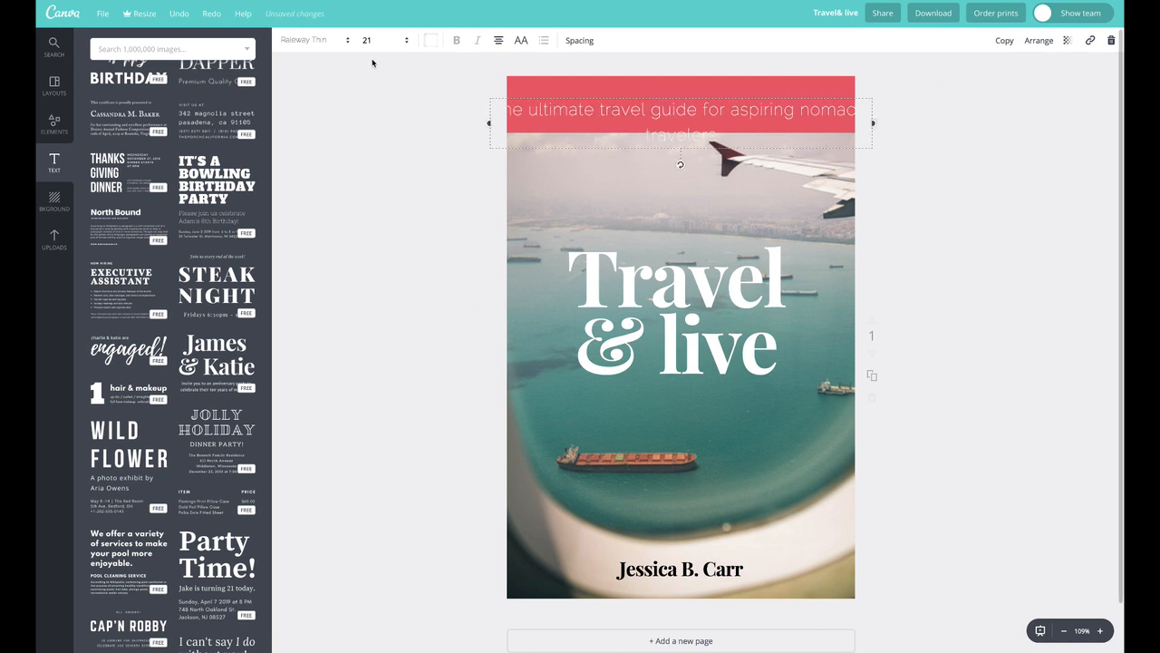
Step: Redo the subtitle's rotation and placement along the left edge, and the enlargement of the red rectangle
click(212, 14)
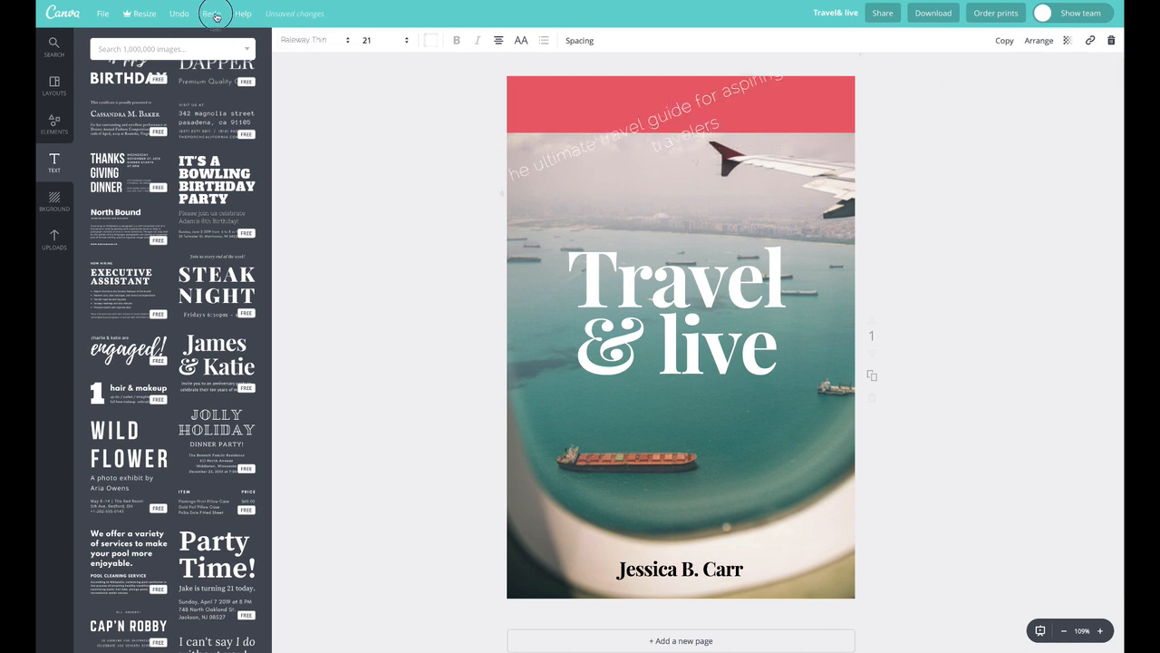
click(212, 14)
click(212, 14)
click(213, 13)
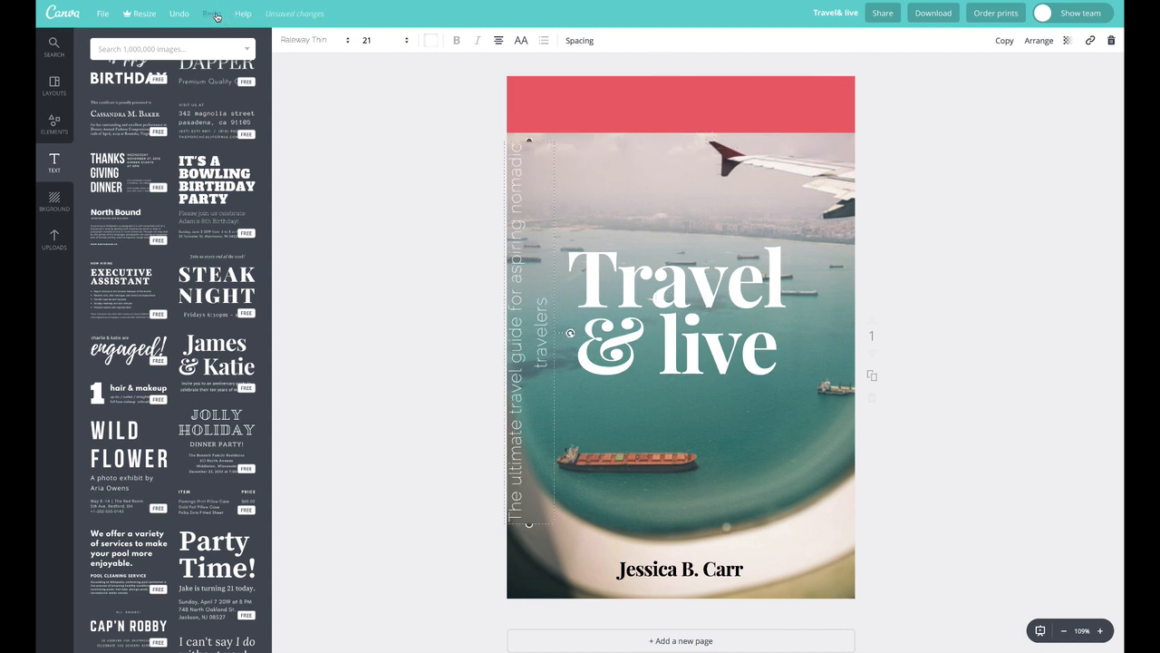
click(213, 14)
click(213, 14)
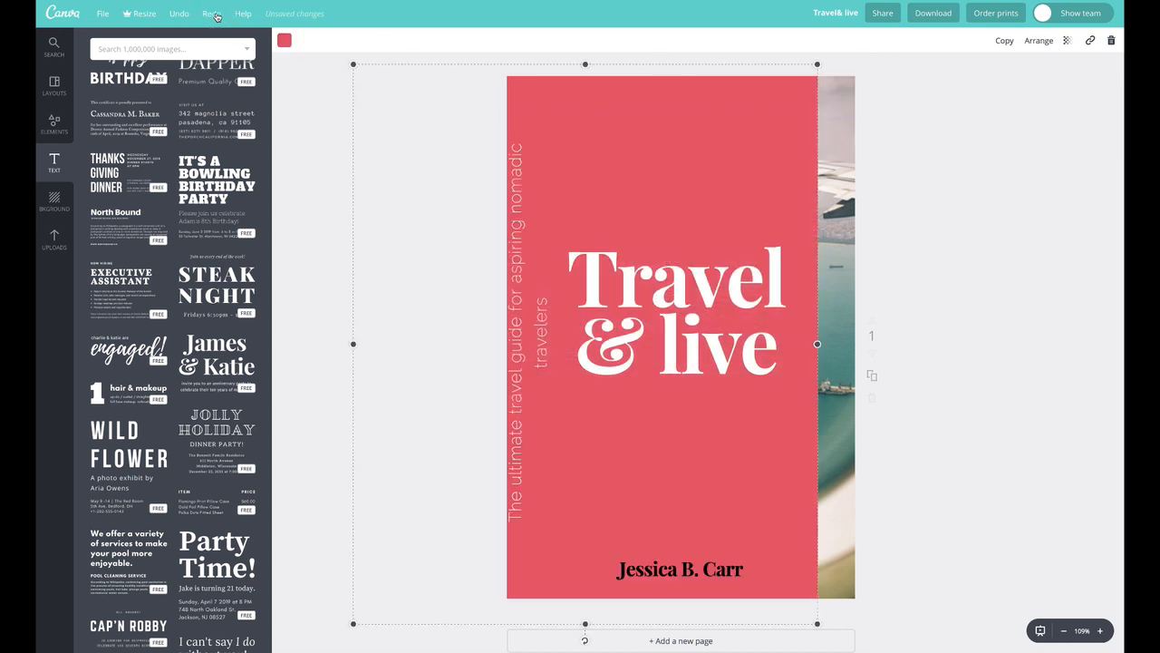
Step: Lower the red rectangle to form a thin band along the cover's bottom edge and centre the author name on it
click(328, 100)
click(684, 190)
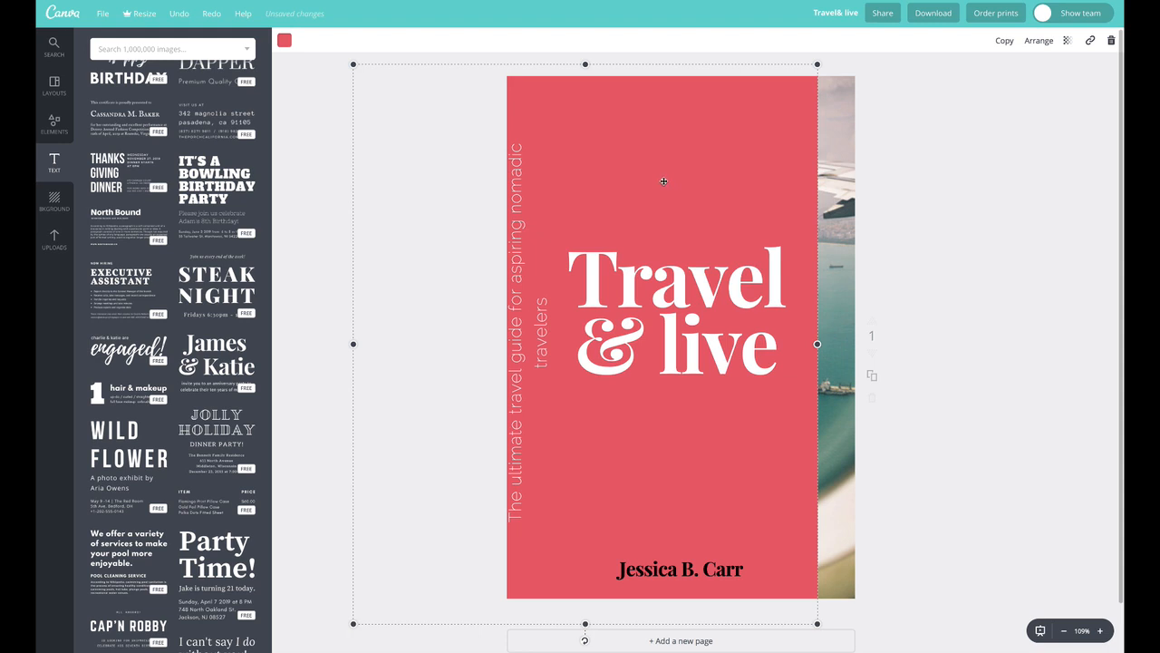
drag(647, 124, 719, 287)
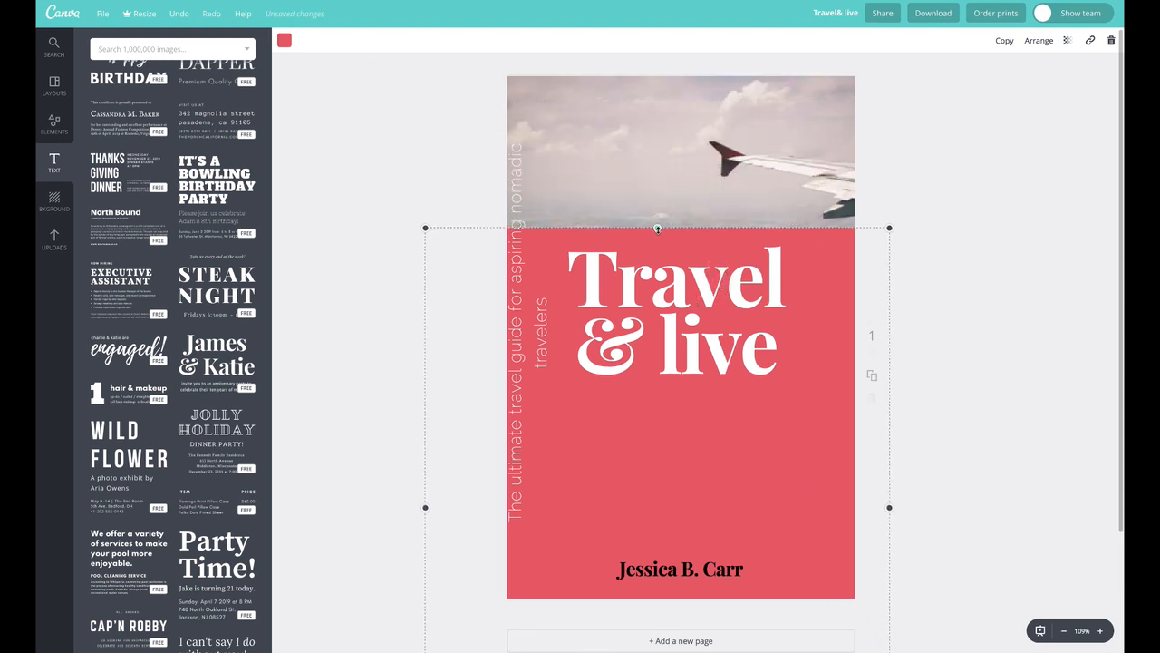
drag(657, 228, 718, 552)
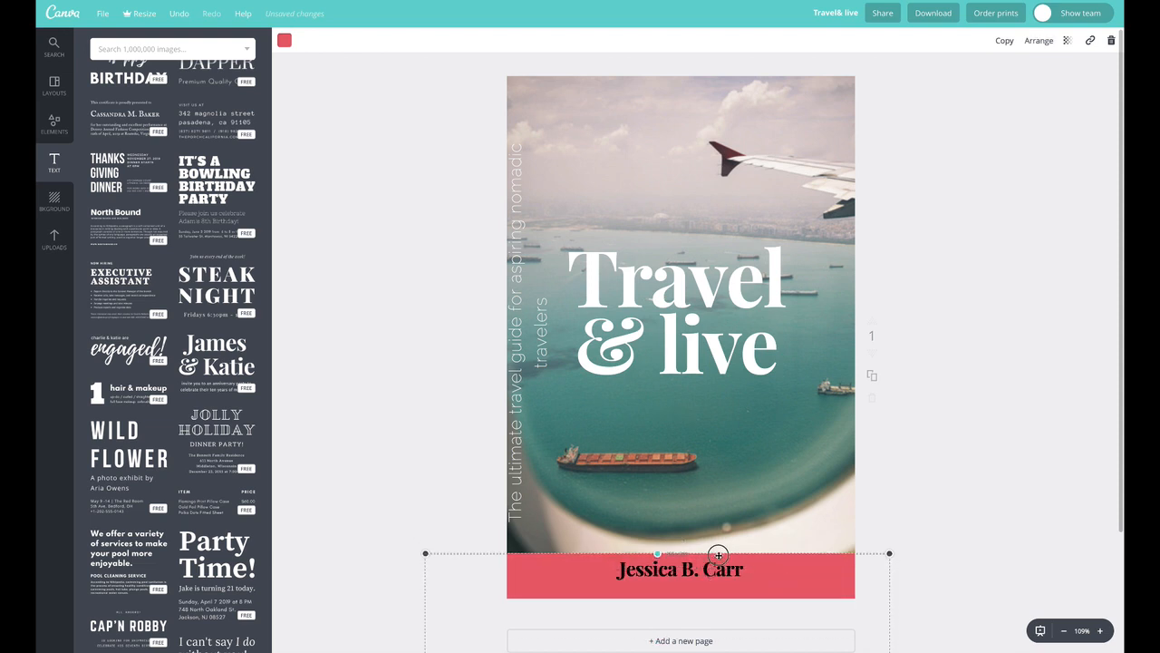
drag(792, 580, 840, 579)
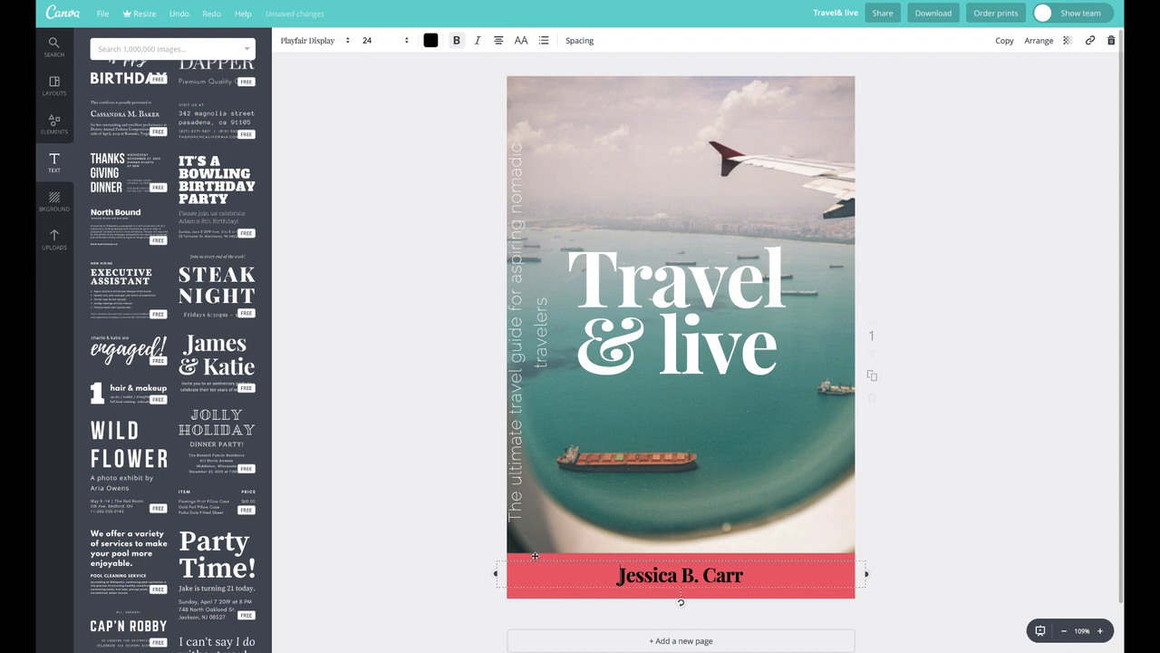
click(430, 522)
Step: Turn the red rectangle into a shorter band behind the title and tilt it slightly upward to the right
drag(548, 555, 553, 205)
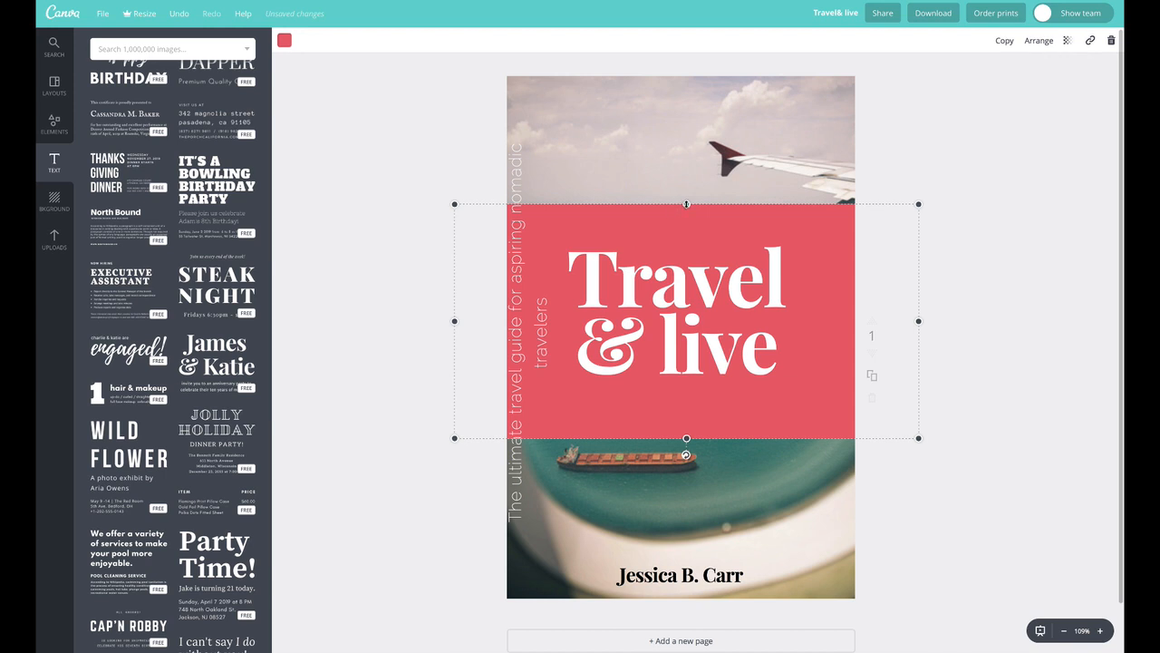
drag(686, 205, 690, 257)
click(785, 409)
drag(805, 415, 807, 384)
mouse_move(687, 430)
mouse_down()
mouse_move(697, 414)
mouse_move(703, 426)
mouse_up()
Step: Rotate the "Travel & live" title to match the red band's tilt and position it within the band
click(761, 284)
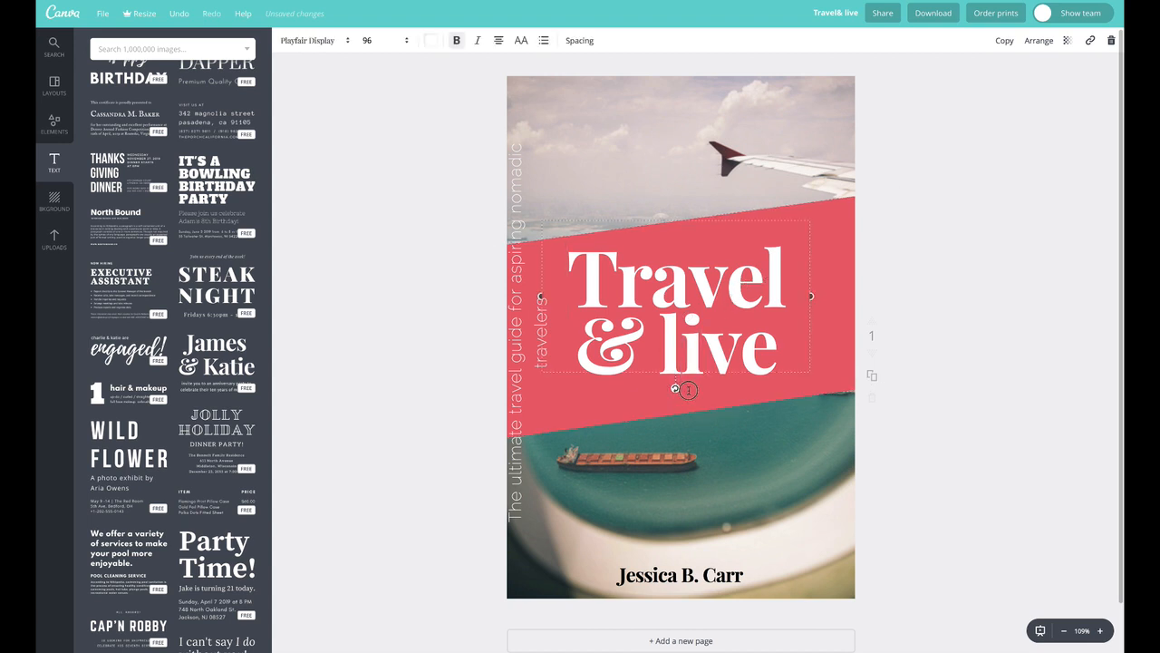
mouse_move(678, 389)
mouse_down()
mouse_move(698, 391)
mouse_move(676, 391)
mouse_move(687, 396)
mouse_up()
drag(729, 302, 722, 310)
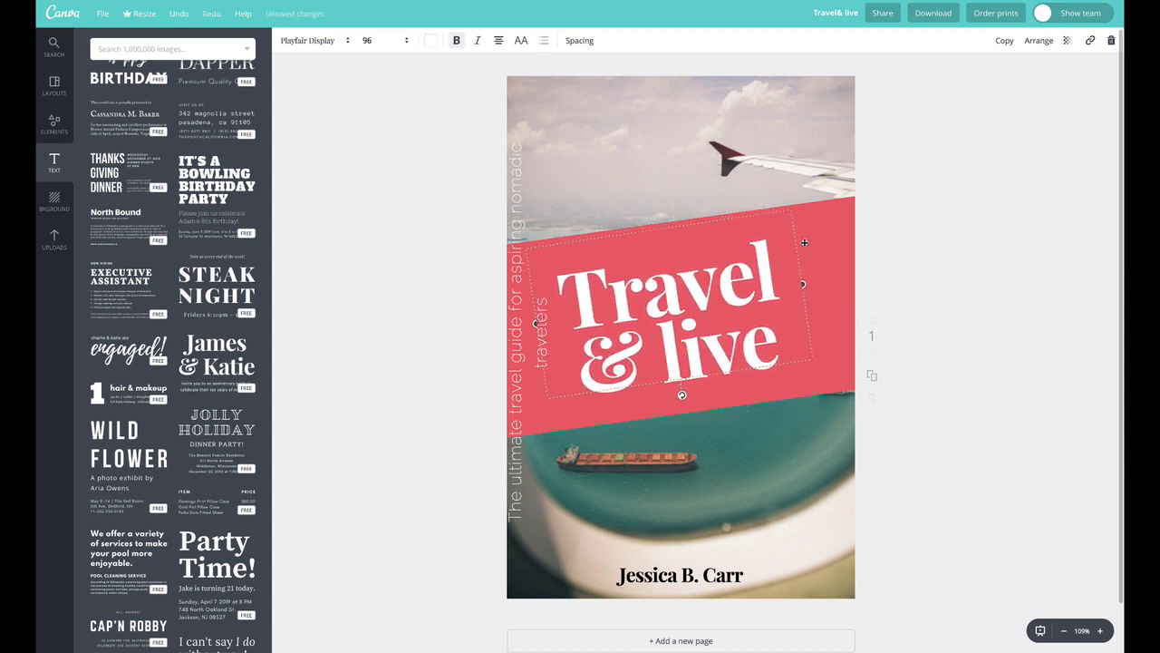
Step: Lower the tilted red band's transparency value slightly so the photo shows through it
click(827, 229)
click(1068, 41)
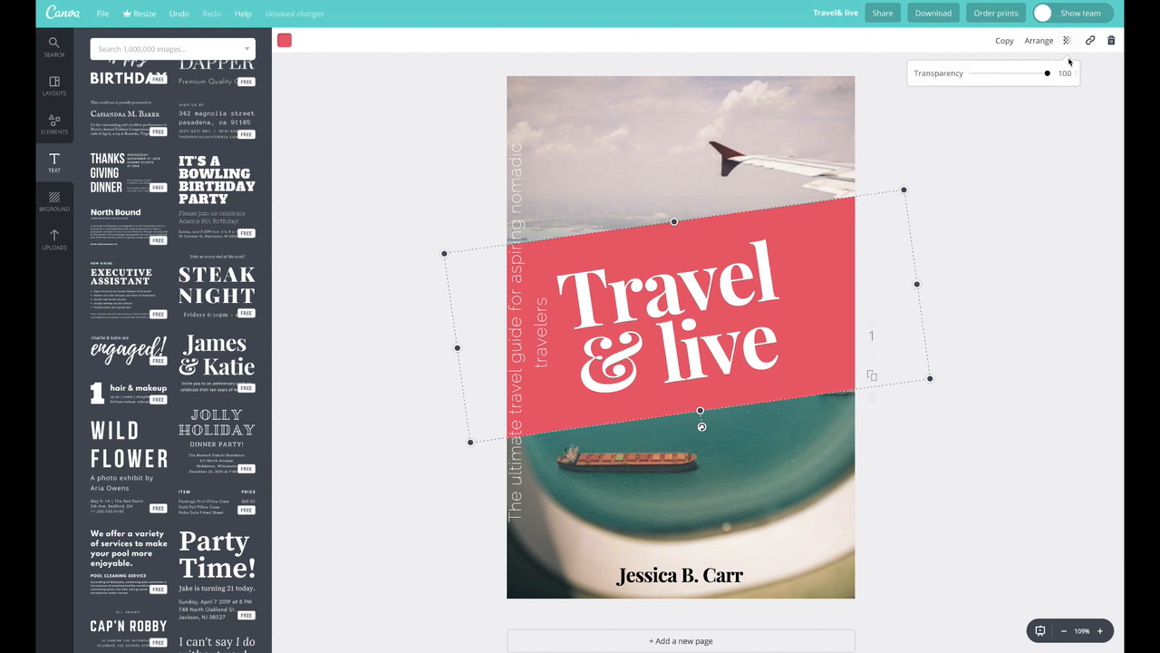
click(1040, 74)
click(674, 221)
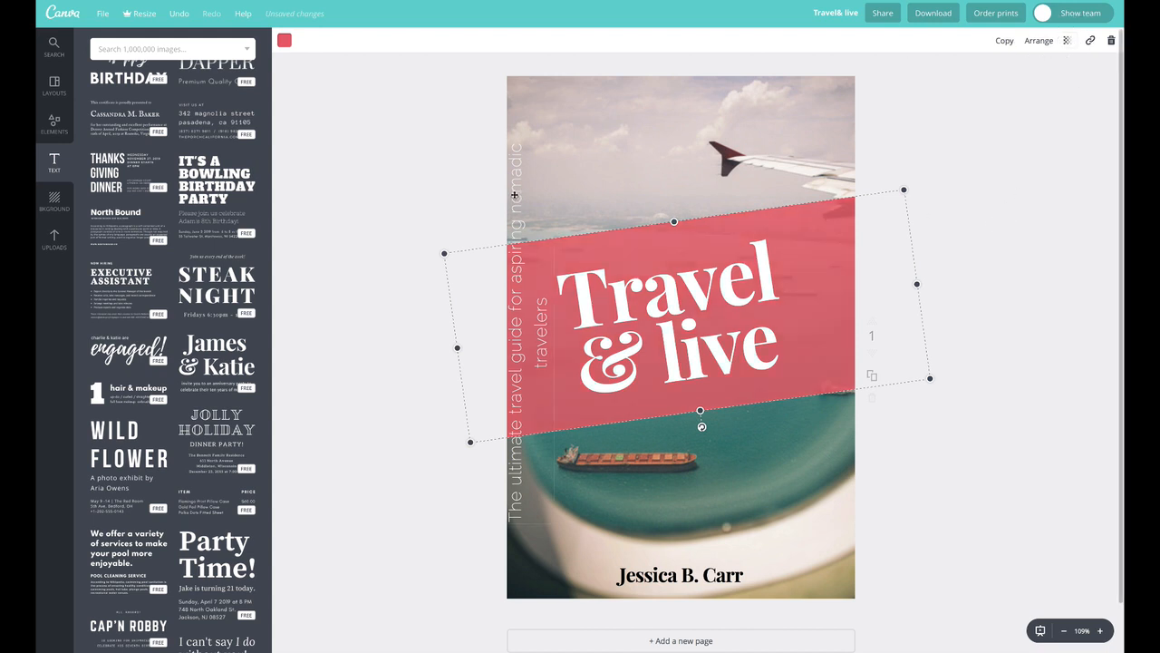
Step: Move the vertical subtitle away from the title, partly off the cover's lower right corner
drag(514, 194, 555, 147)
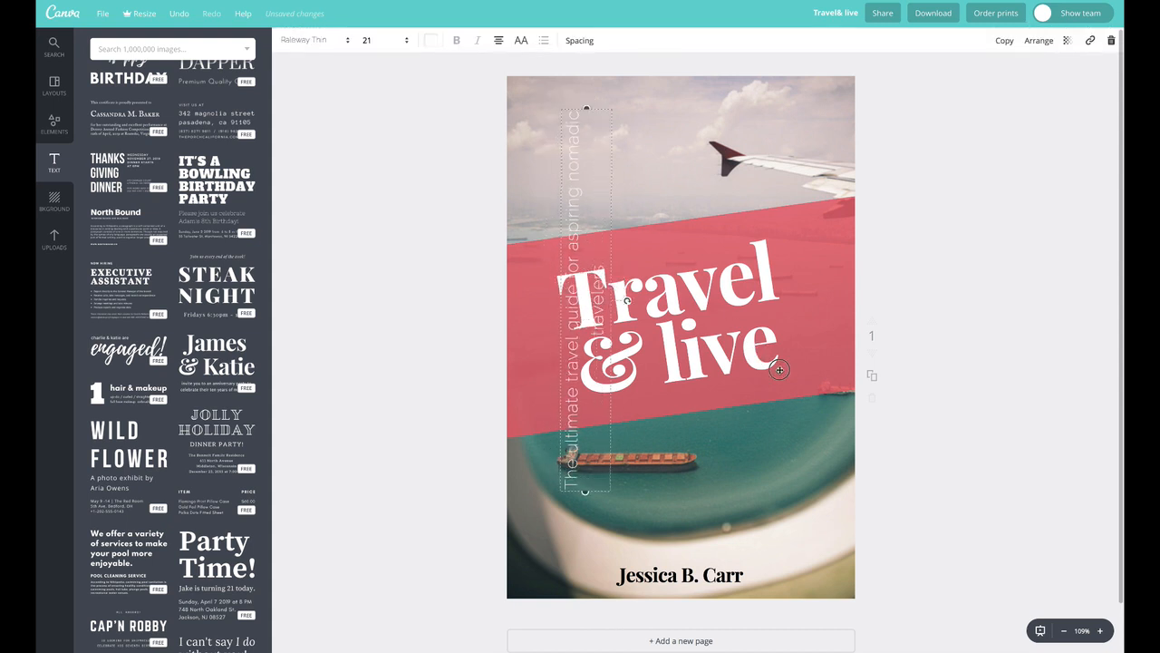
drag(600, 301, 836, 515)
Step: Reposition the tilted red band and the title around the cover's middle, reducing the band's height to fit the title closely
drag(823, 243, 806, 128)
drag(732, 272, 747, 322)
drag(721, 163, 726, 330)
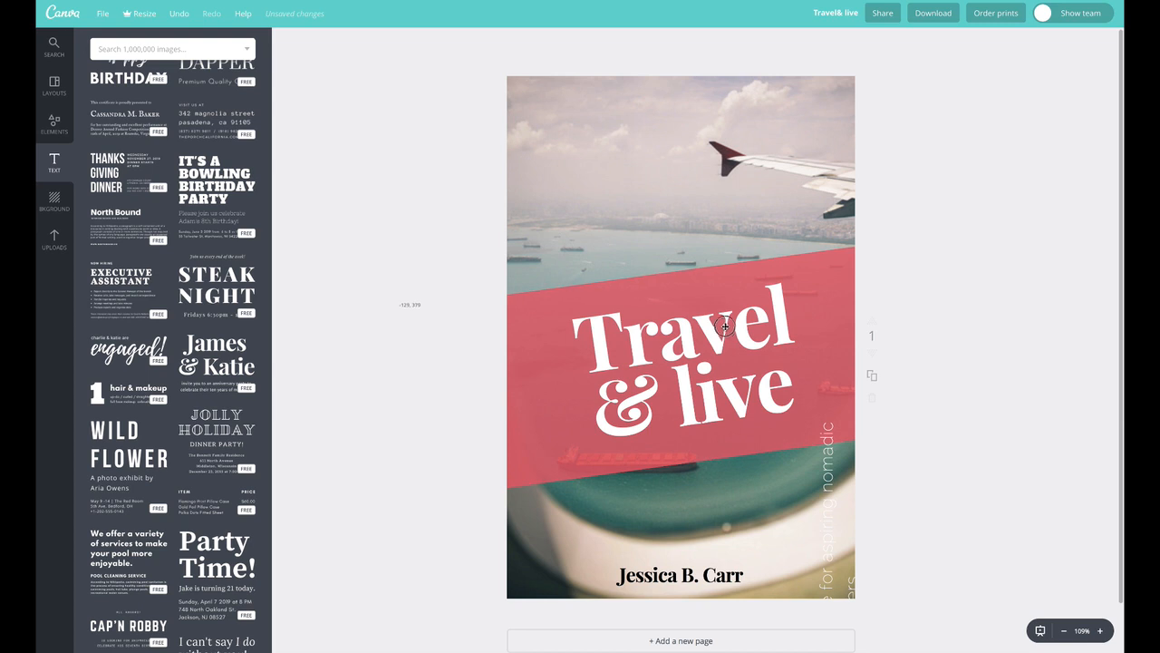
drag(730, 234, 725, 220)
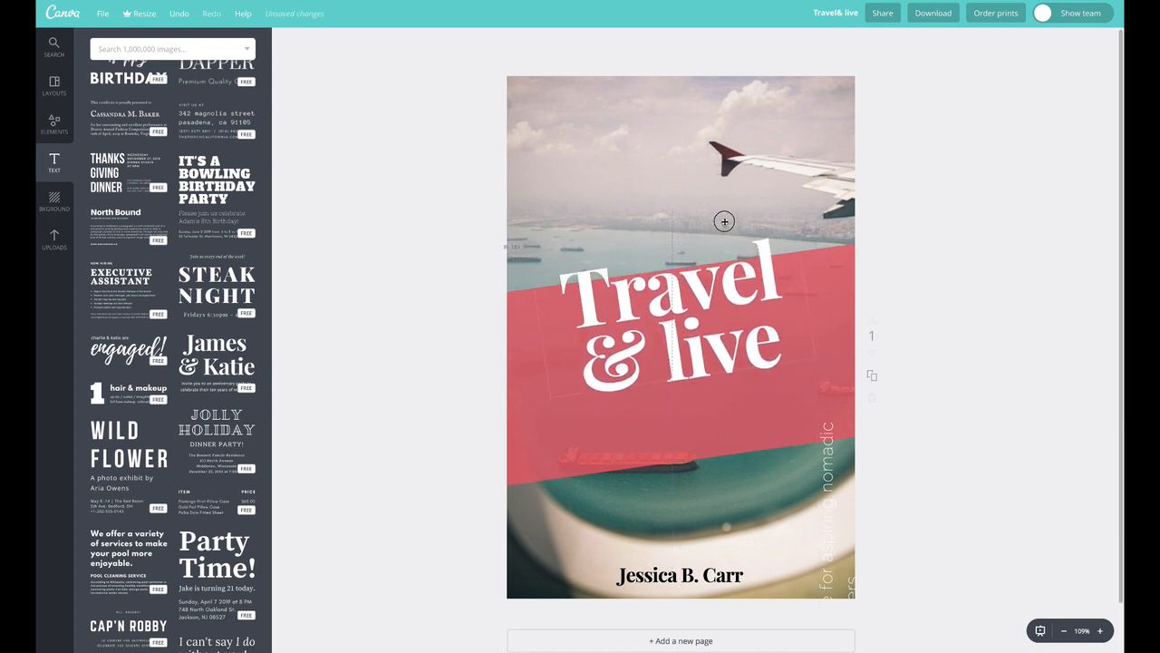
drag(545, 423, 548, 368)
drag(667, 223, 670, 244)
drag(565, 392, 565, 390)
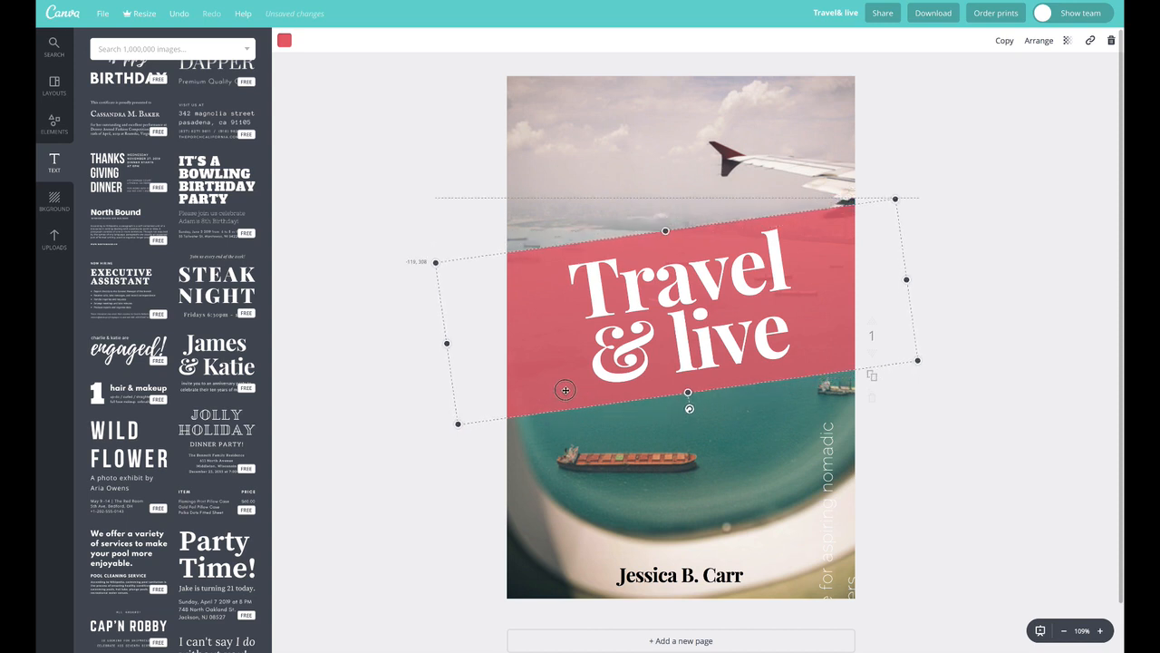
click(988, 226)
drag(718, 272, 707, 275)
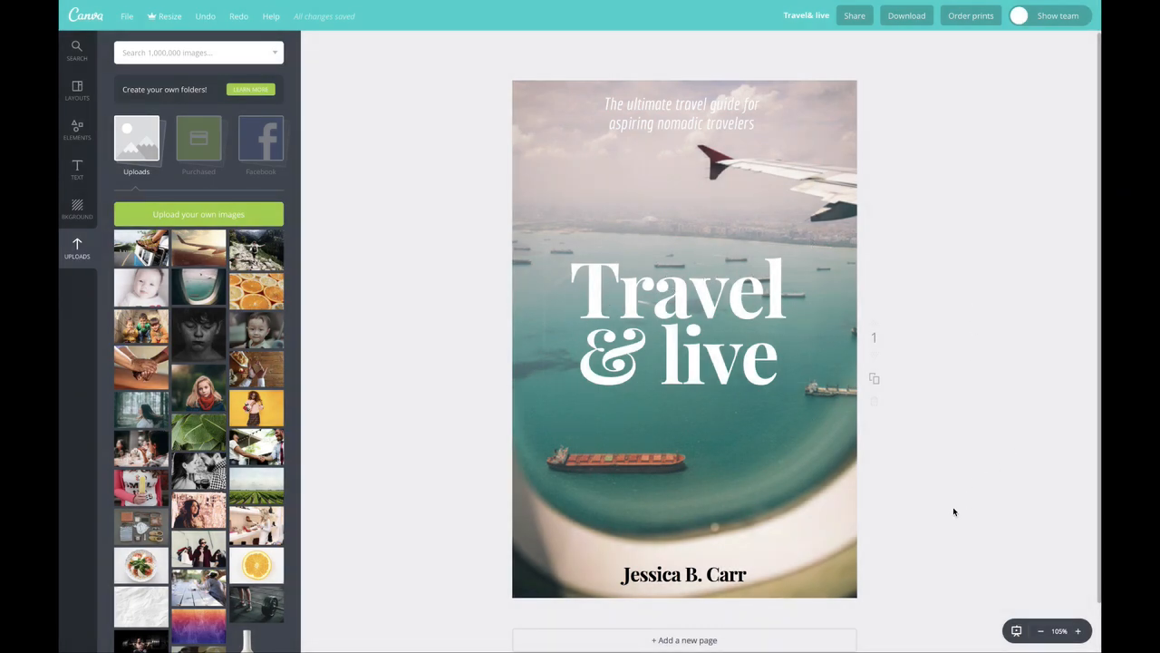
Step: Open the advanced filter options for the background photo and set its blur to -28
click(558, 142)
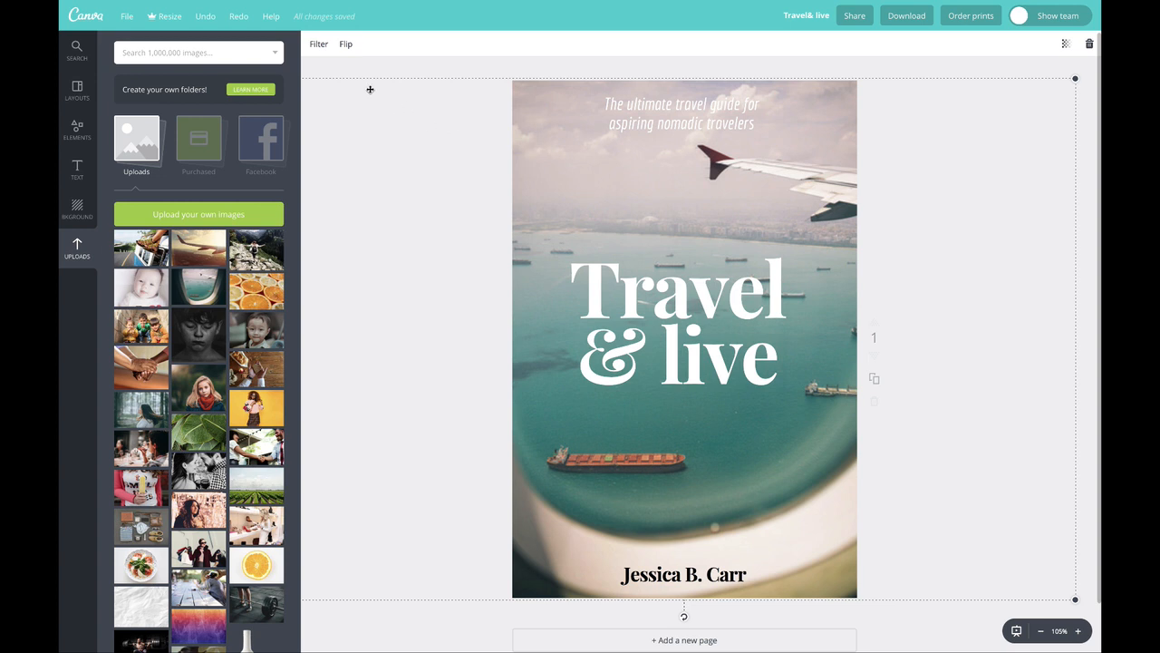
click(318, 44)
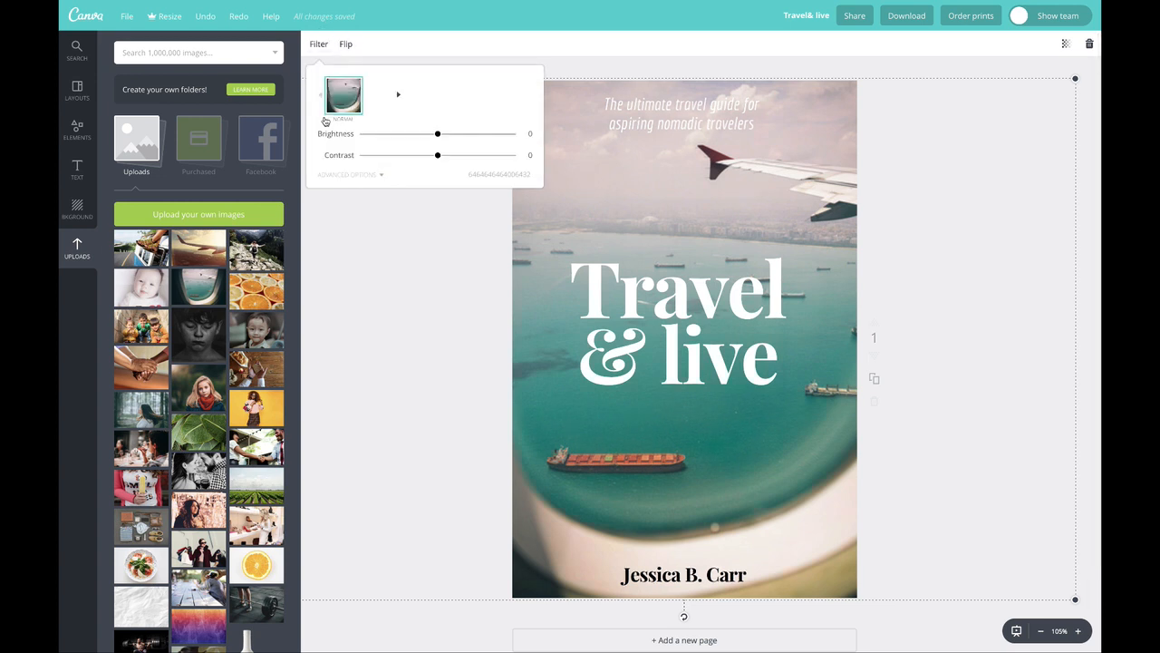
click(349, 174)
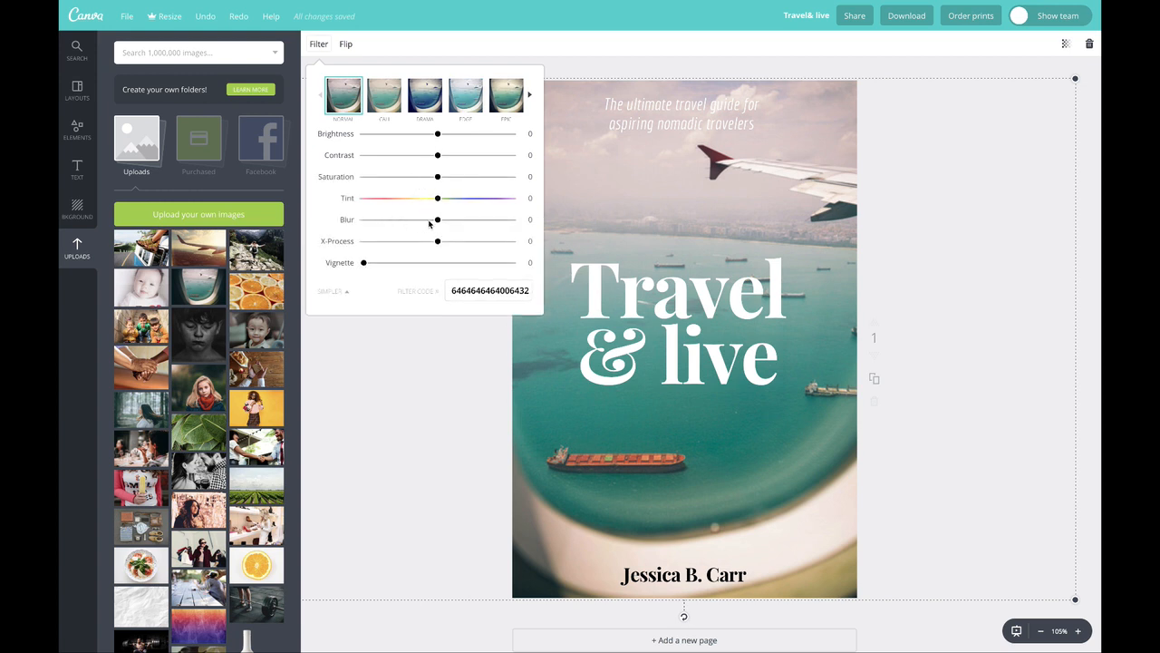
click(429, 219)
drag(430, 223, 408, 227)
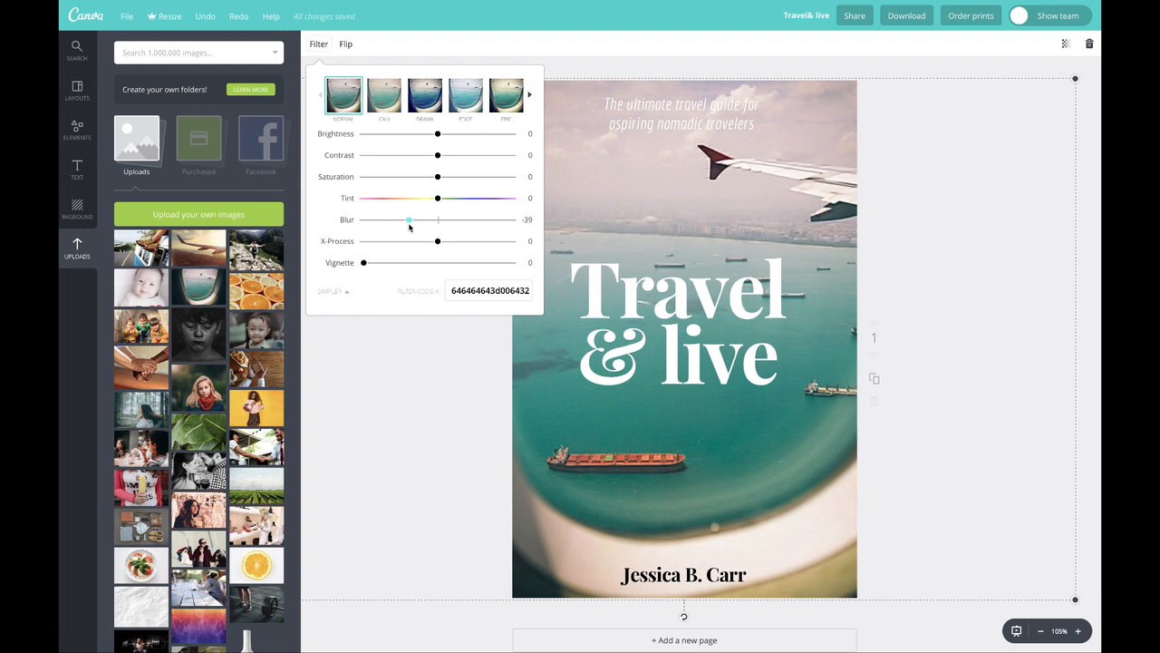
click(417, 224)
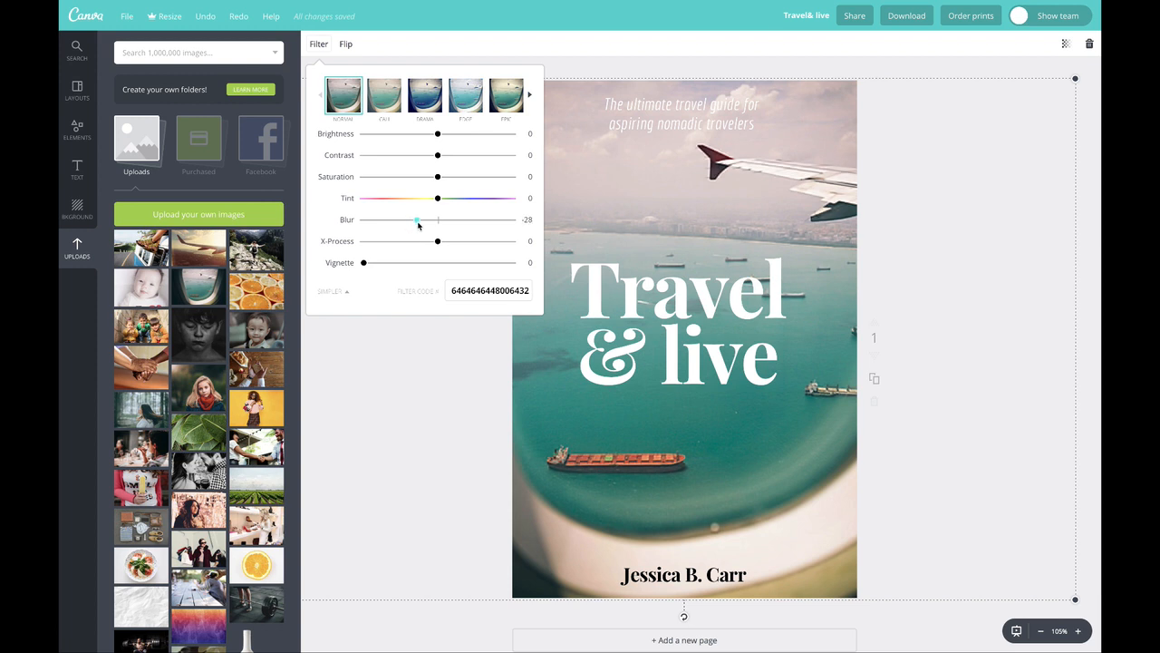
Step: Set the background photo's saturation to +47, contrast to +19 and brightness to +5
click(455, 178)
mouse_move(481, 178)
mouse_down()
mouse_move(526, 177)
mouse_move(483, 178)
mouse_move(444, 156)
mouse_move(495, 155)
mouse_move(451, 156)
mouse_move(473, 178)
mouse_up()
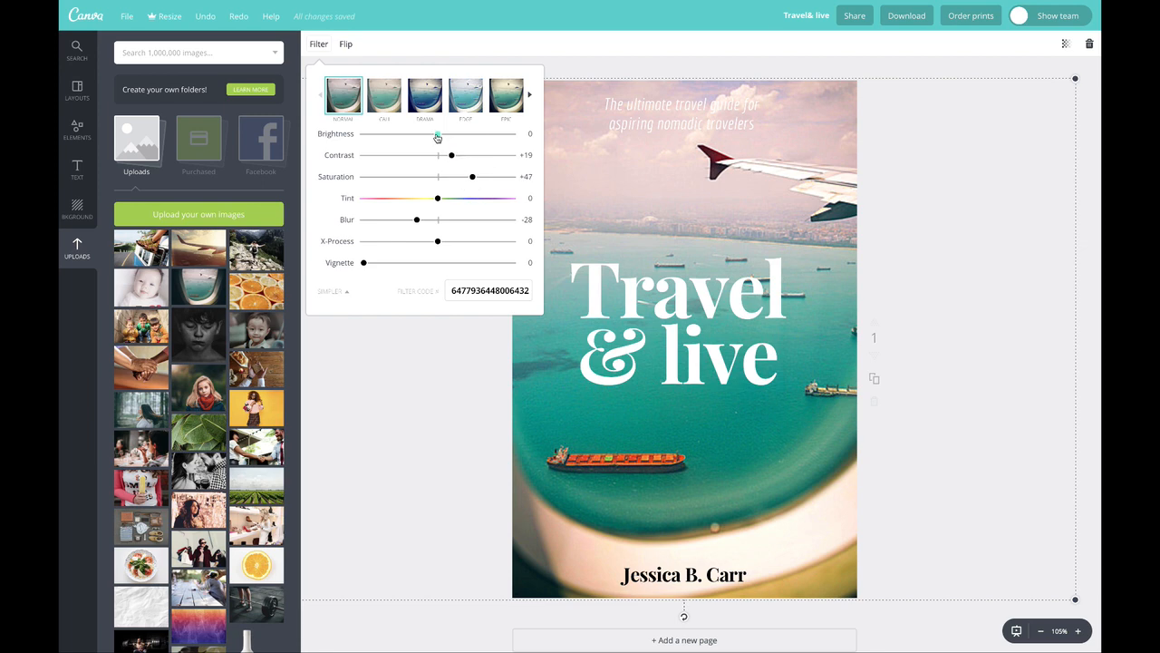
mouse_move(437, 136)
mouse_down()
mouse_move(450, 133)
mouse_move(421, 134)
mouse_move(451, 133)
mouse_move(440, 137)
mouse_up()
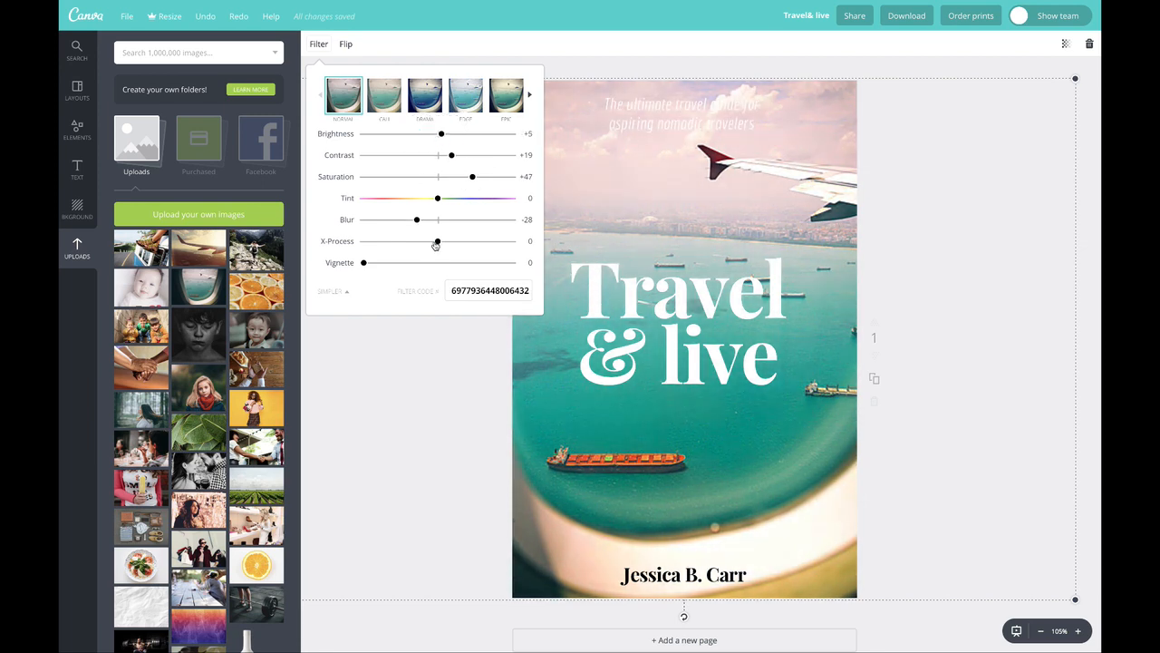
Step: Adjust the background photo's X-Process, vignette and tint, and close its filter settings
mouse_move(435, 245)
mouse_down()
mouse_move(481, 238)
mouse_move(401, 241)
mouse_move(433, 241)
mouse_up()
drag(365, 265, 397, 263)
drag(437, 197, 472, 179)
click(402, 361)
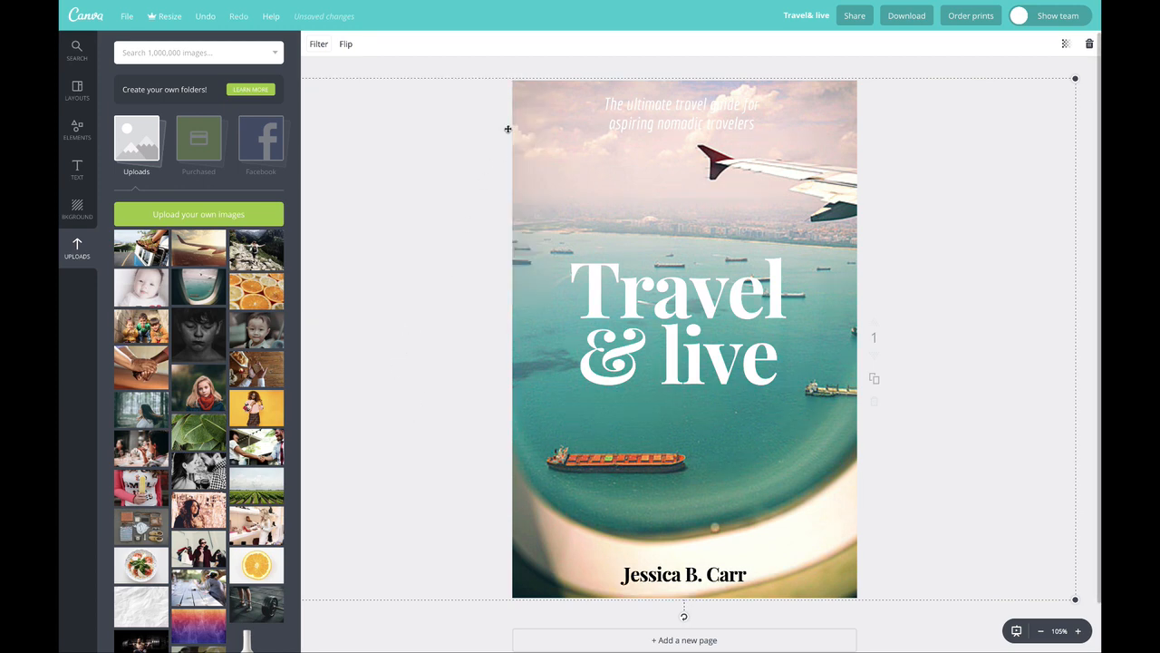
click(471, 65)
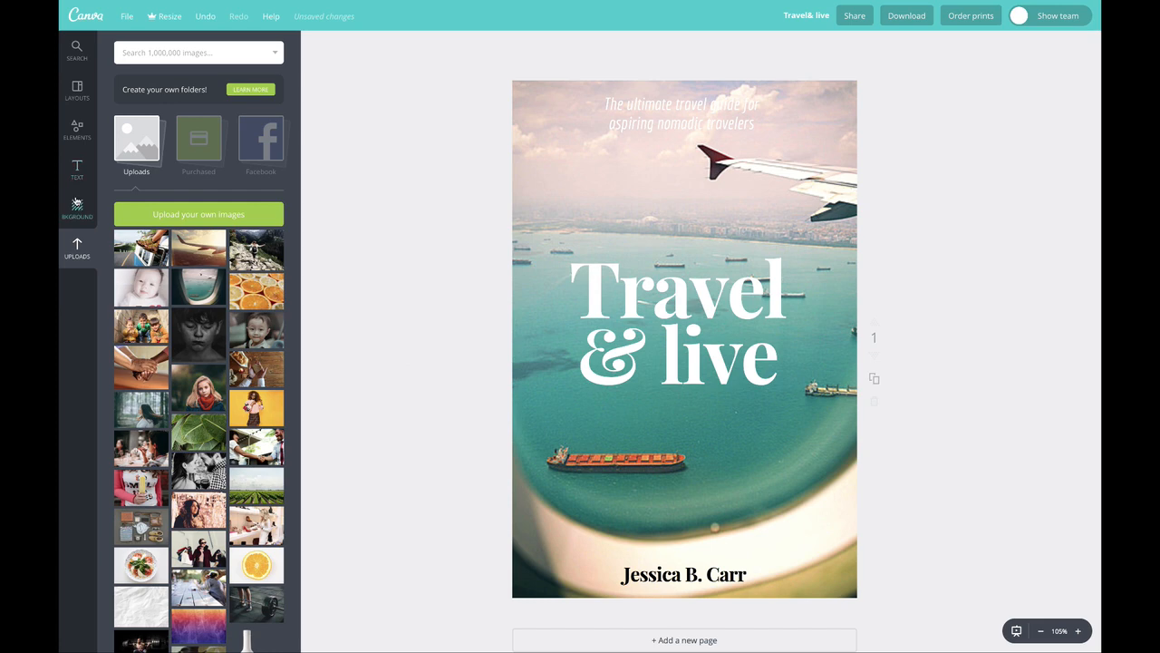
Step: Add the thin scalloped circle outline shape to the cover, shrink it and place it in the sky near the upper-left corner
click(76, 130)
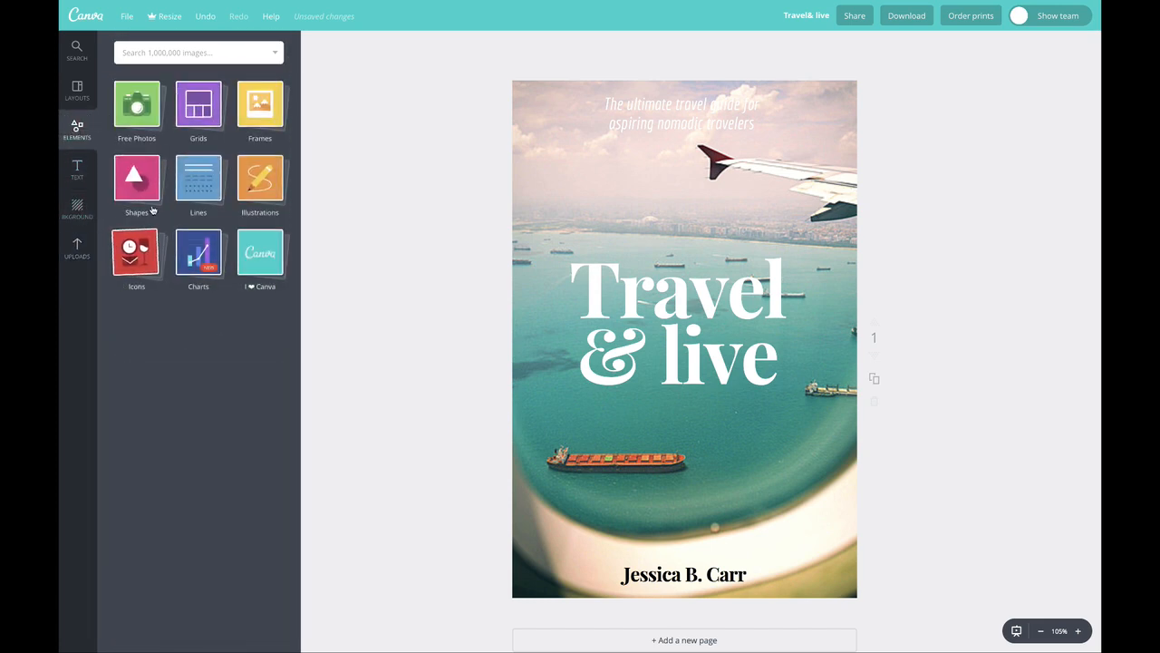
click(149, 185)
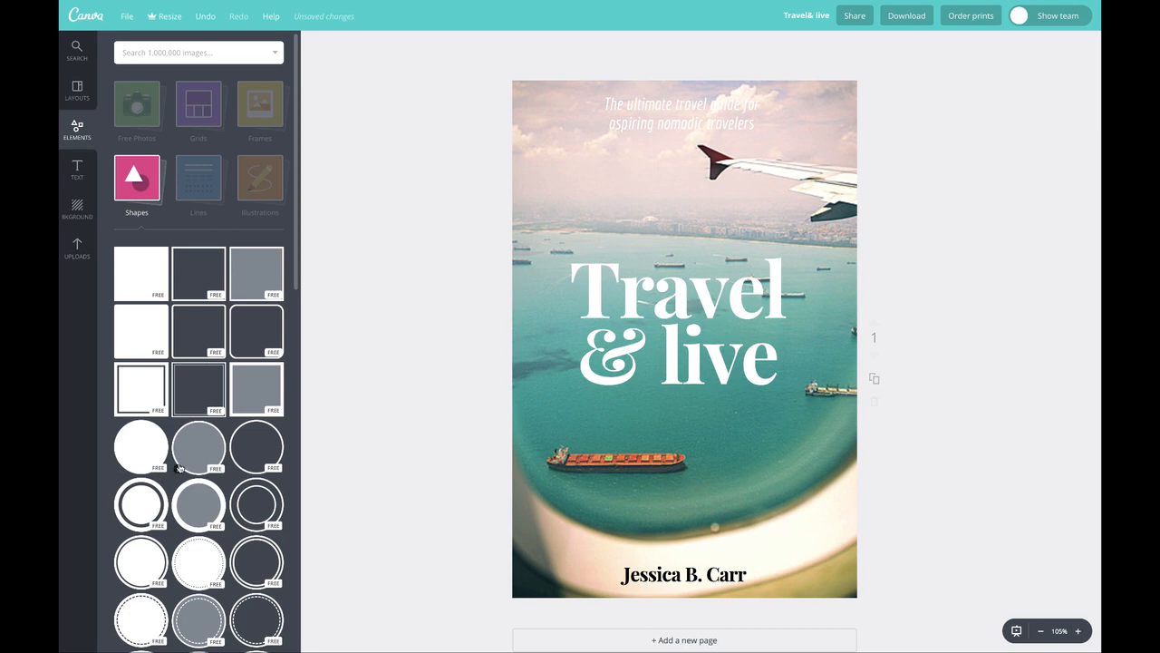
scroll(167, 459, down, 10)
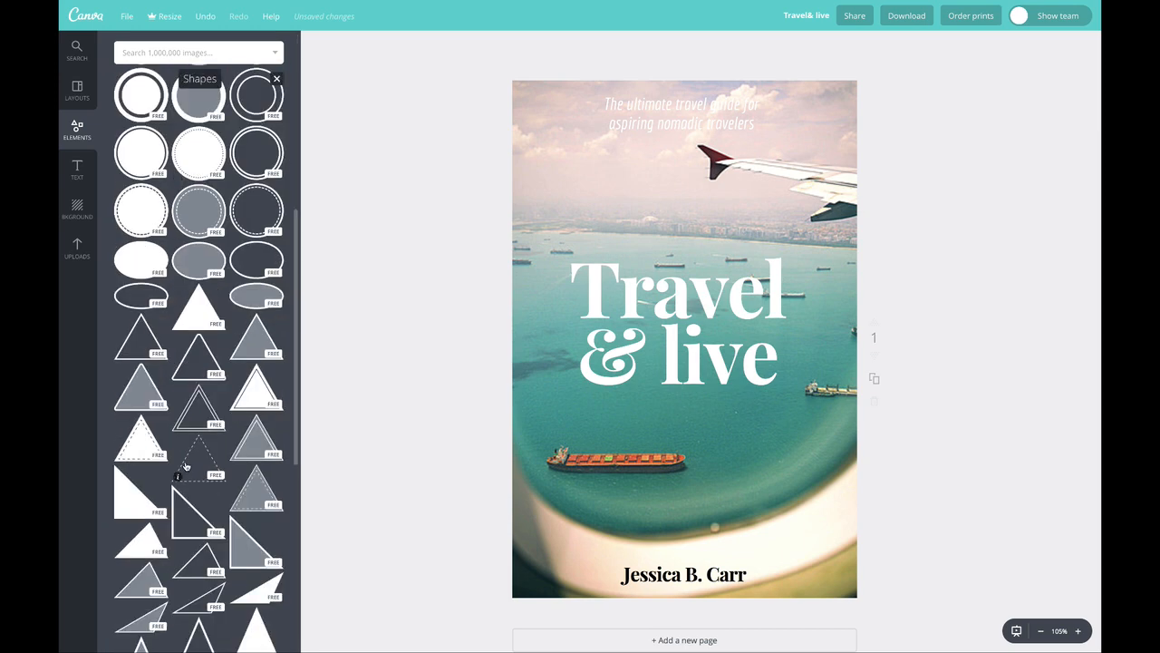
scroll(177, 444, down, 6)
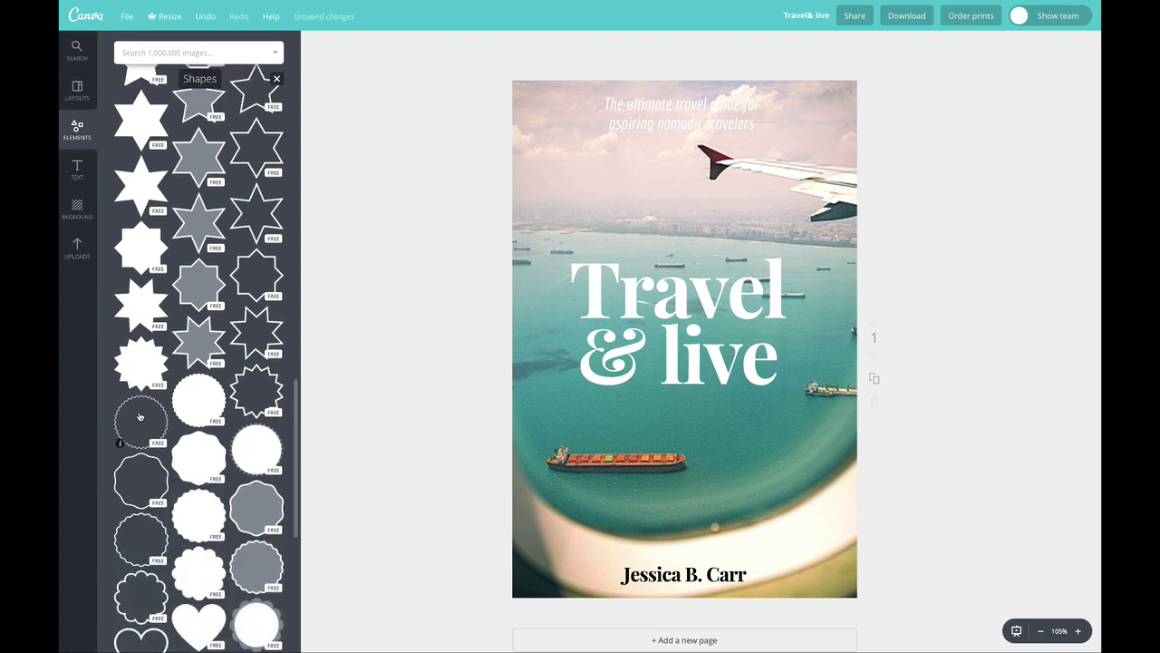
drag(139, 417, 680, 126)
drag(821, 133, 592, 350)
drag(622, 186, 622, 156)
Step: Narrow the tagline text box to fit inside the scalloped circle and set its font size to 18
click(742, 121)
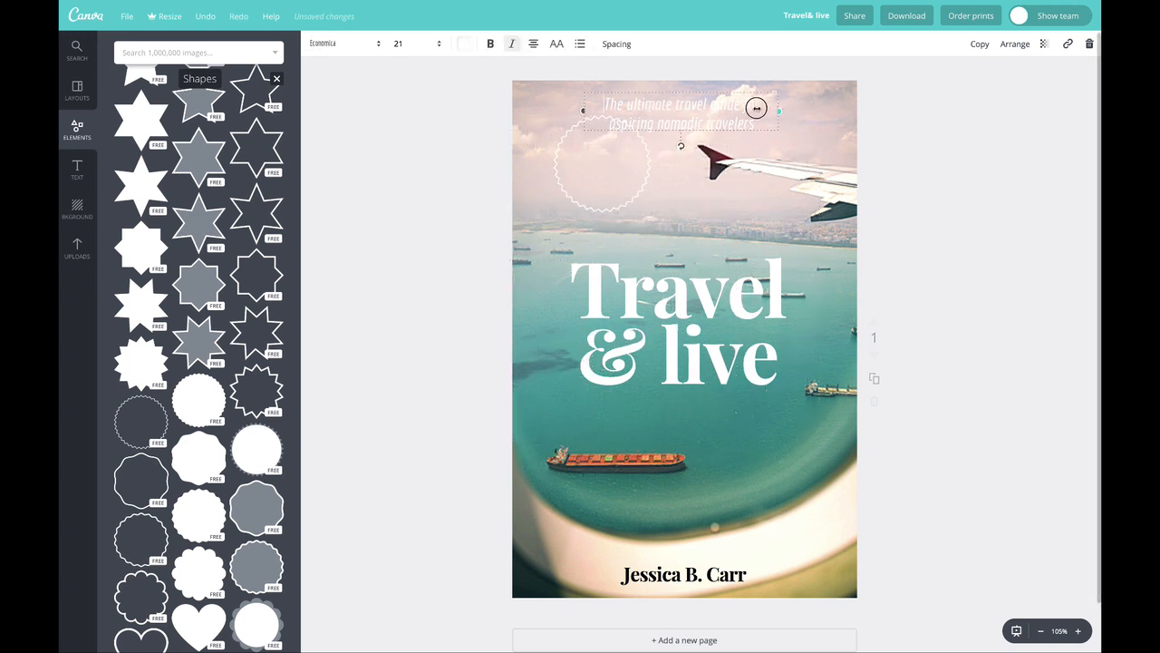
drag(756, 108, 652, 189)
click(585, 140)
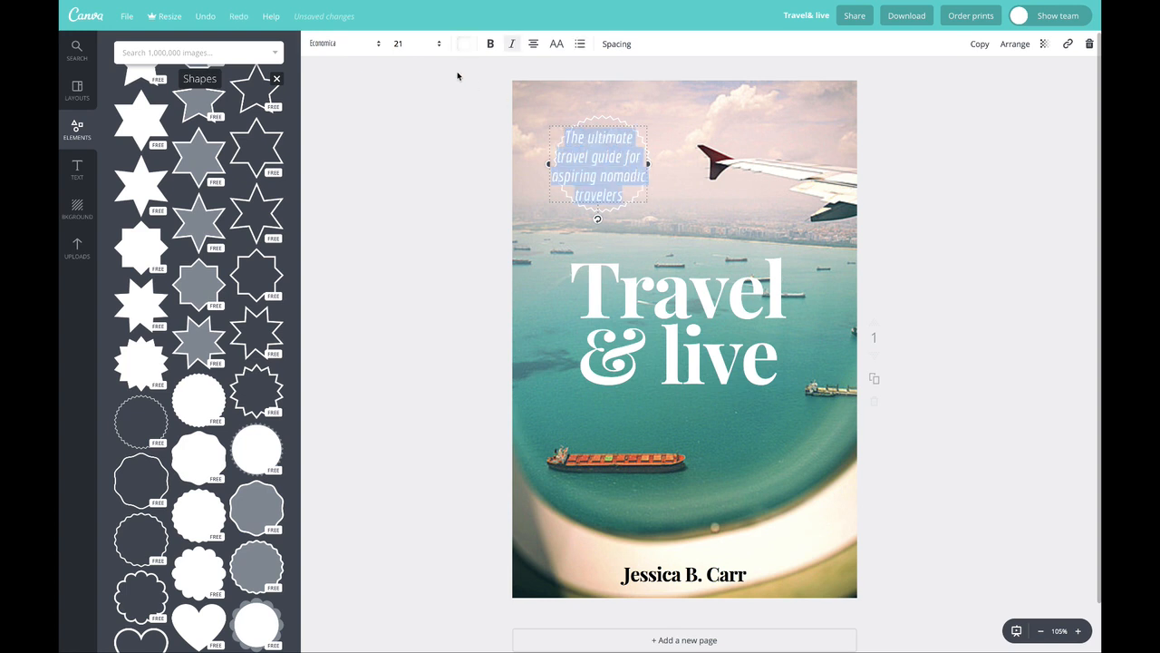
click(417, 43)
click(409, 177)
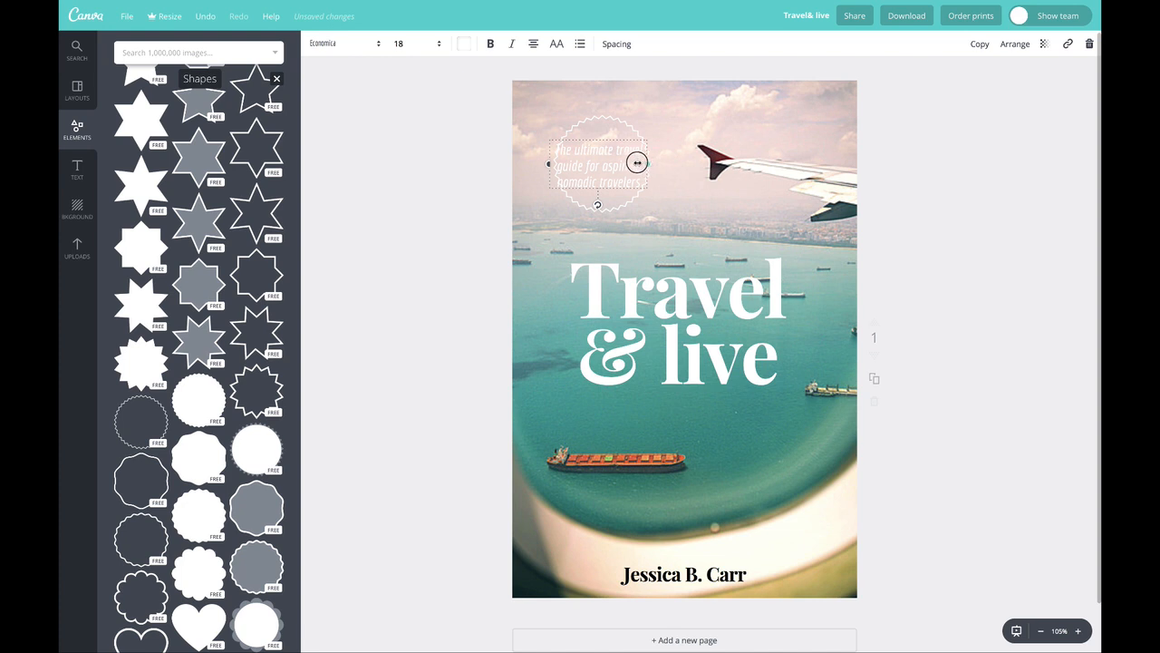
drag(633, 163, 641, 206)
Step: Change the tagline text colour inside the circle to black
click(582, 144)
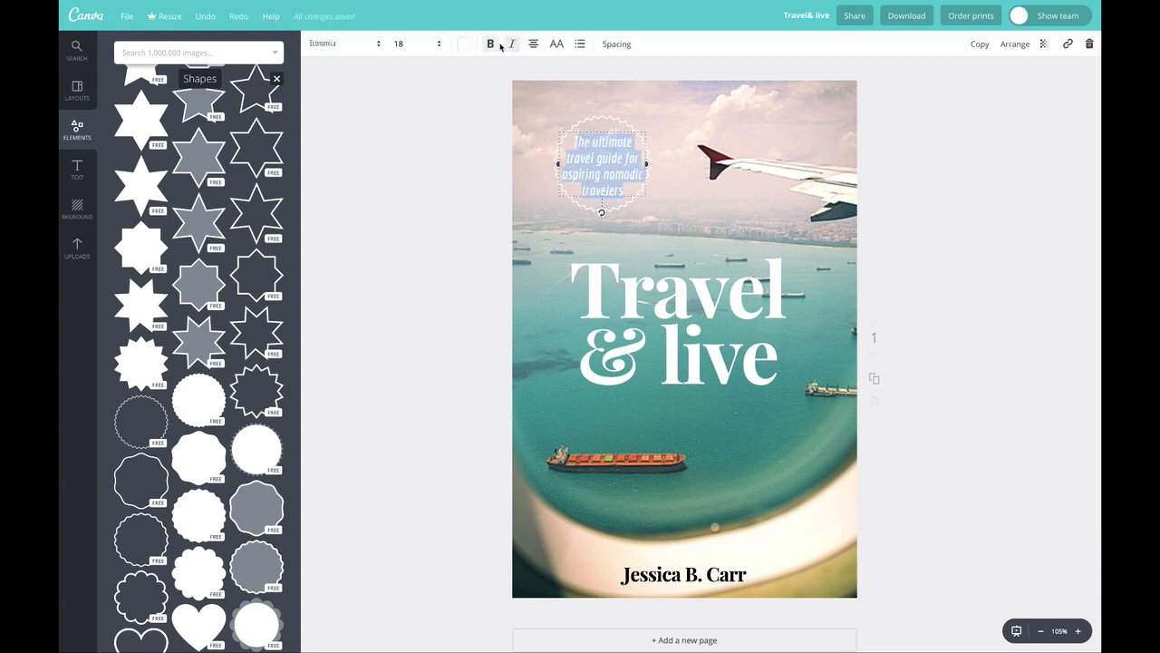
click(465, 44)
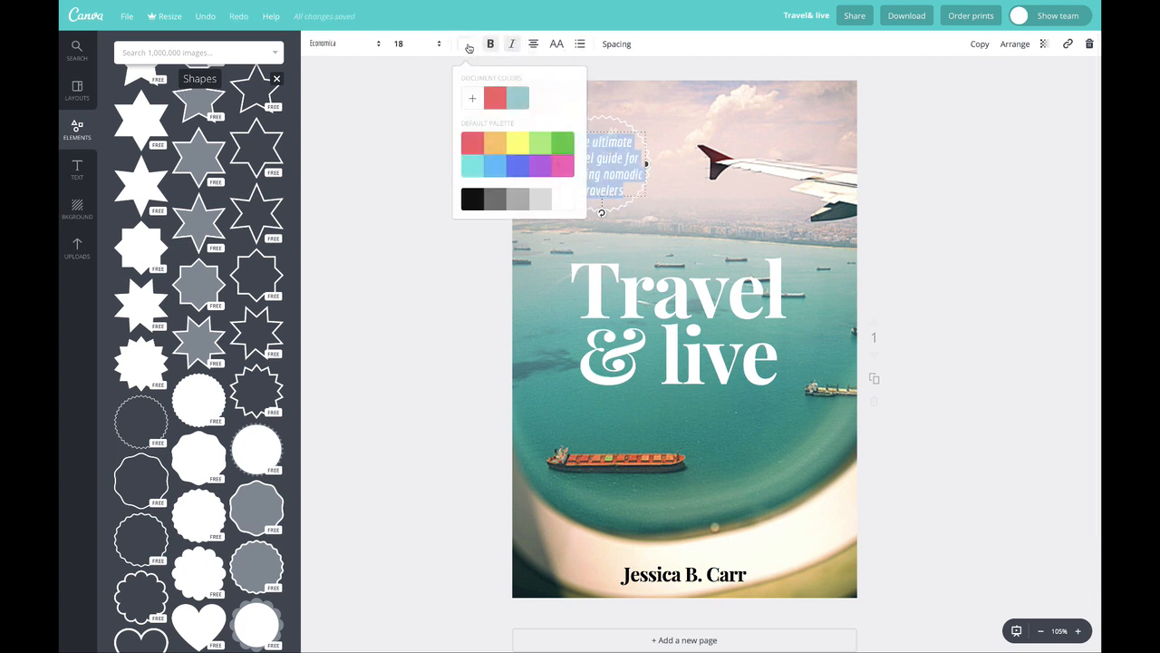
click(472, 201)
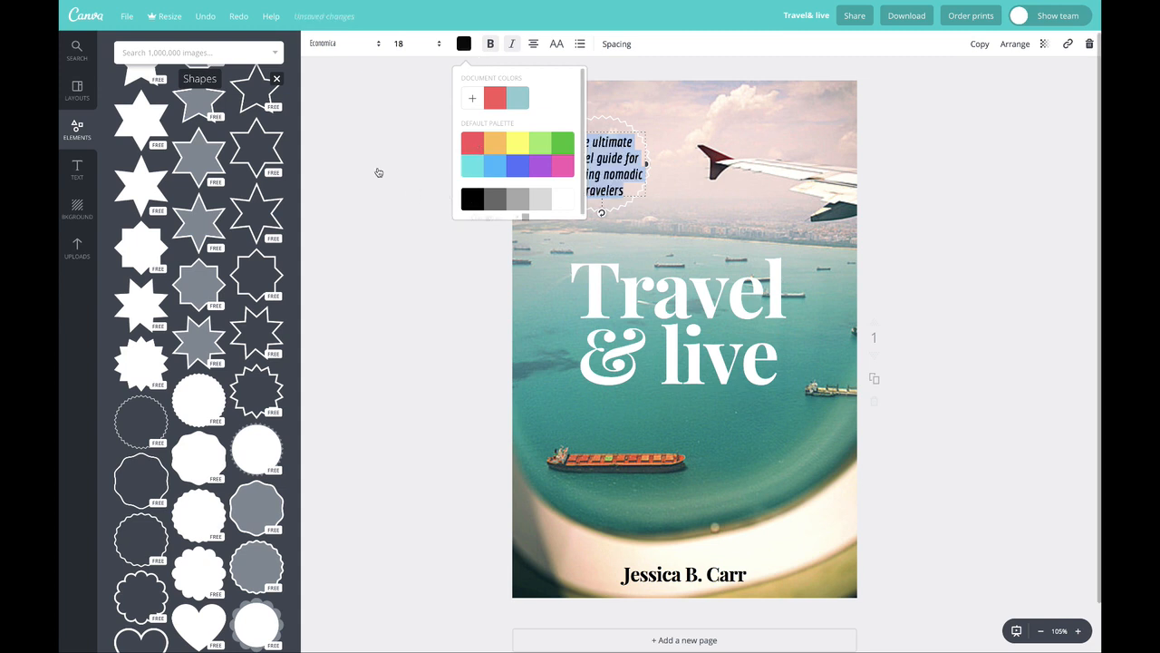
click(378, 173)
click(581, 142)
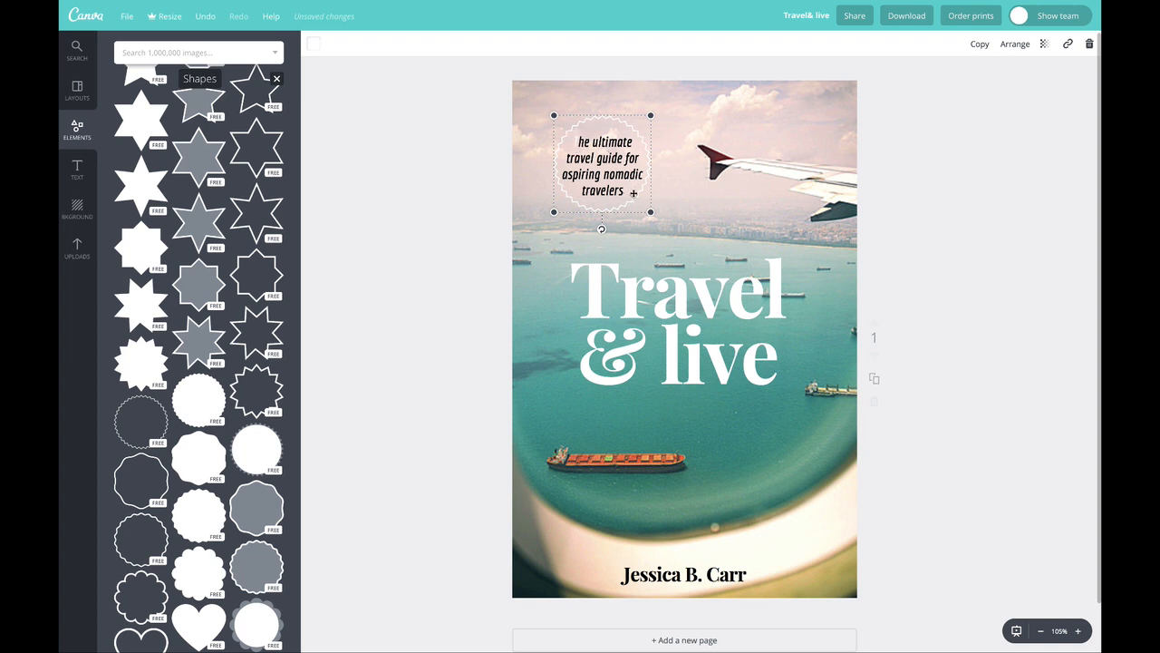
Step: Recolour the scalloped circle outline black
click(417, 126)
click(611, 179)
click(314, 43)
click(319, 200)
click(399, 281)
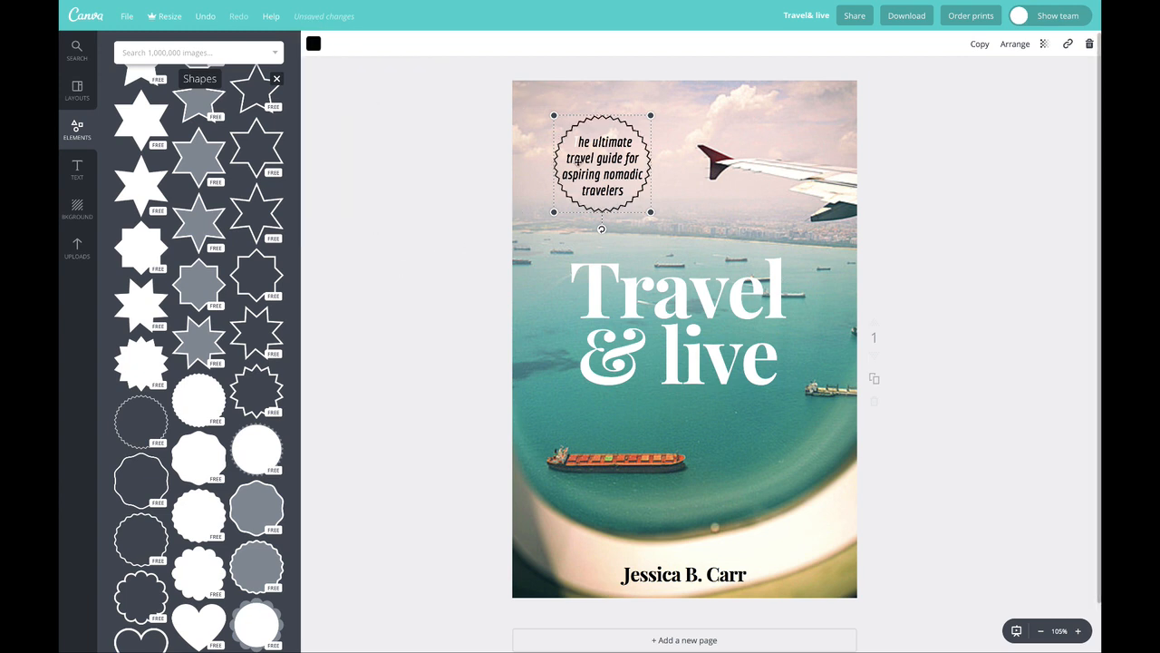
Step: Shift the scalloped outline and the tagline closer to the cover's upper-left corner and send the outline behind the text
mouse_move(625, 136)
mouse_down()
mouse_move(741, 149)
mouse_move(800, 115)
mouse_move(620, 124)
mouse_up()
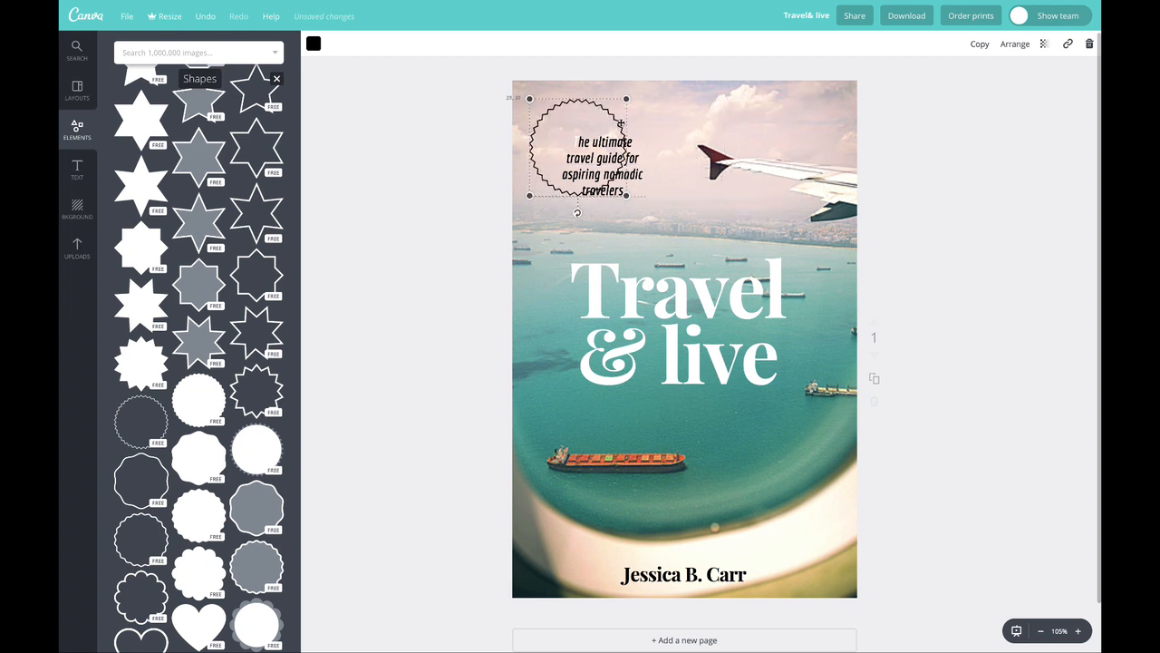
drag(624, 168, 594, 152)
click(1015, 44)
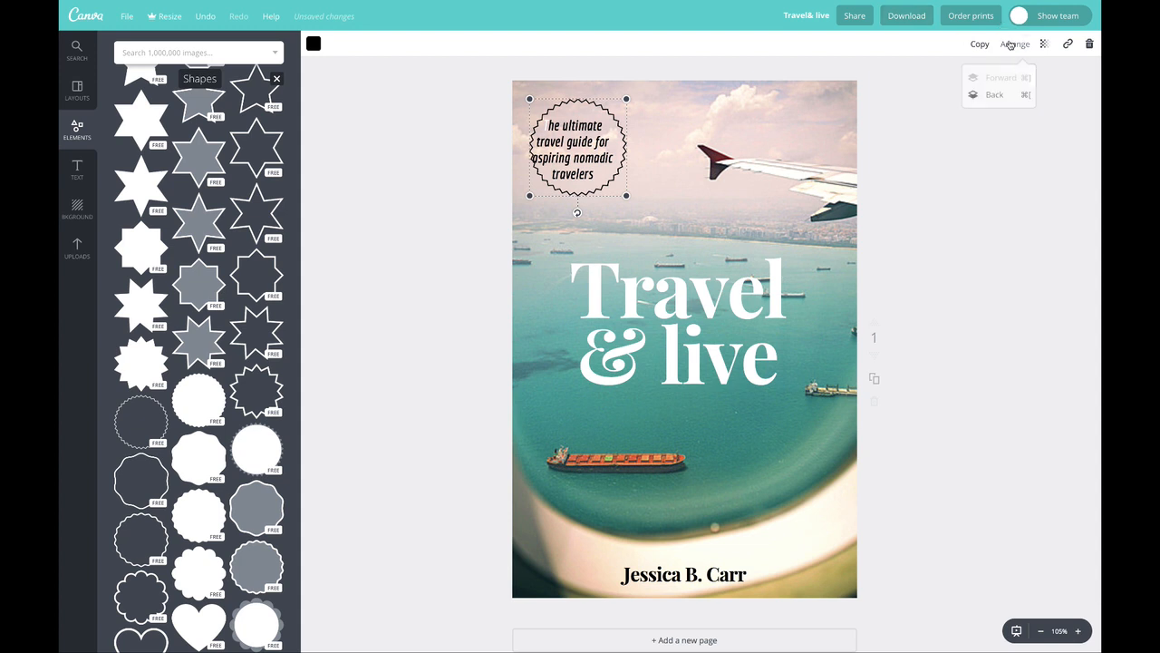
click(993, 97)
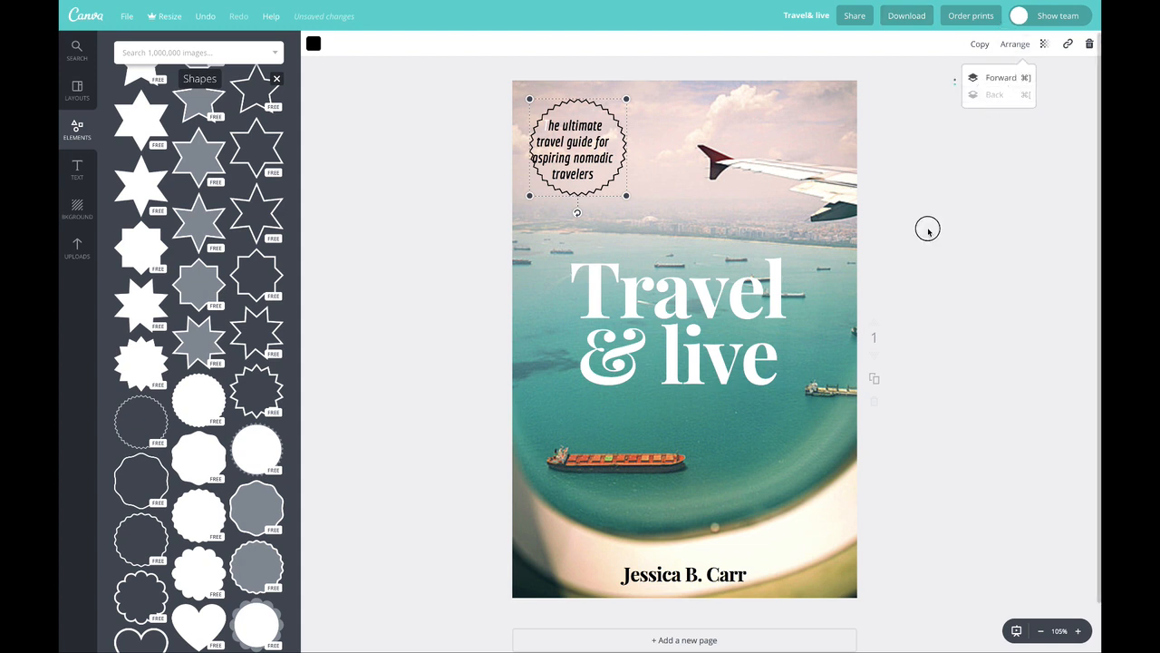
click(992, 160)
Step: Apply black to the entire tagline, including its still-white first letter
click(584, 134)
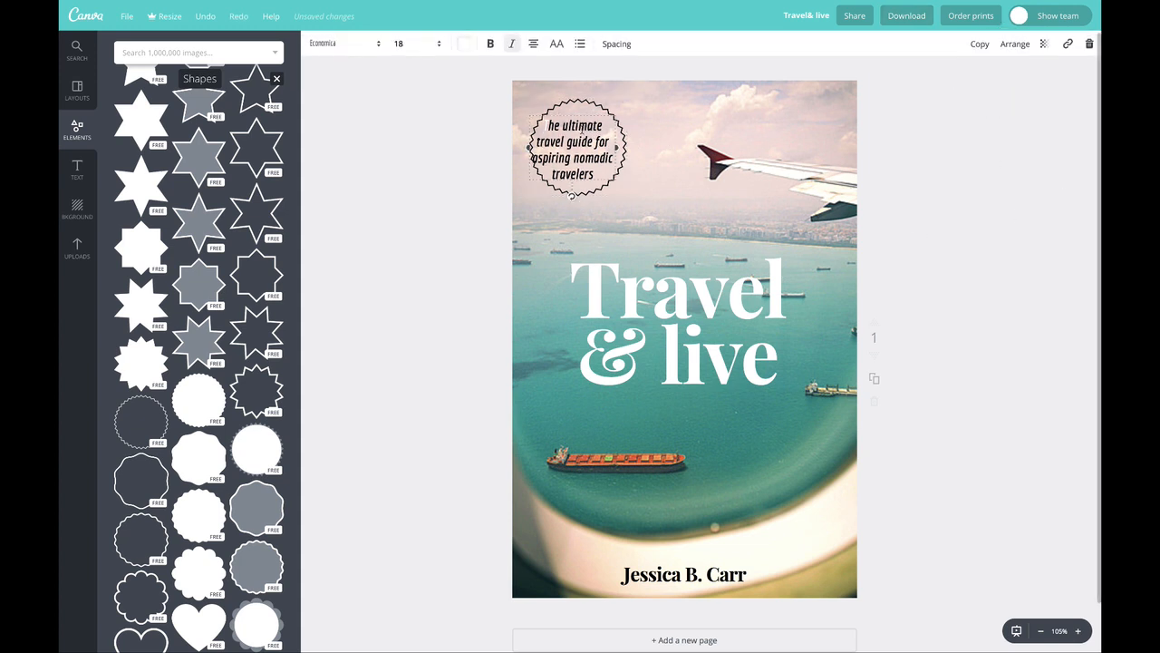
drag(545, 124, 623, 174)
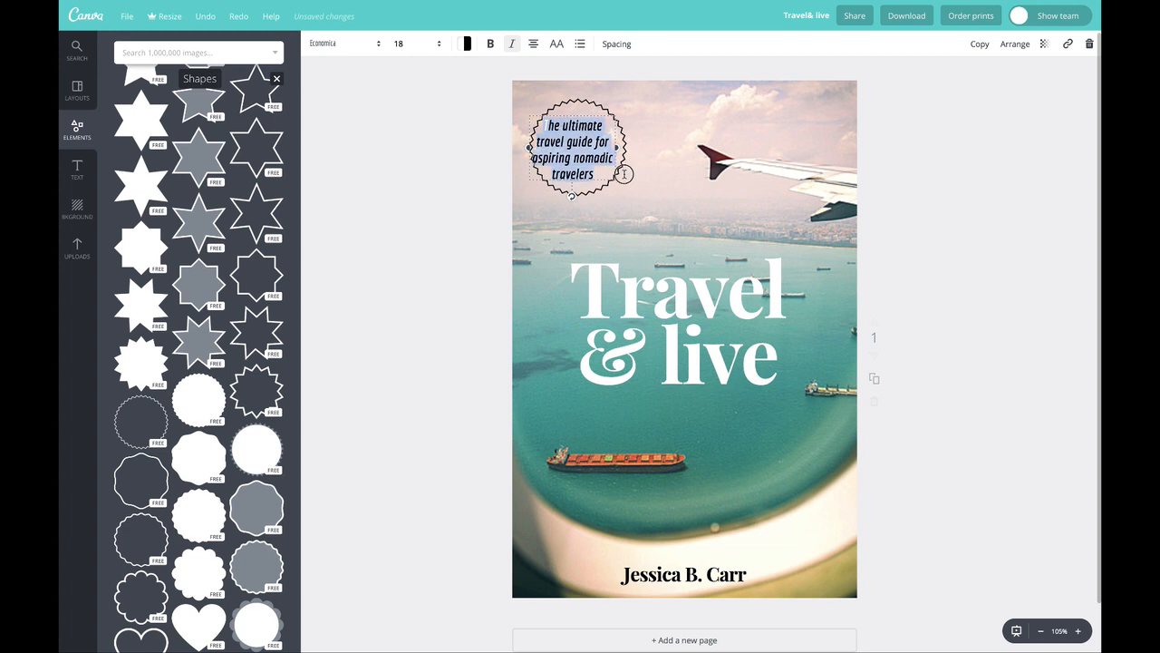
click(467, 44)
click(382, 94)
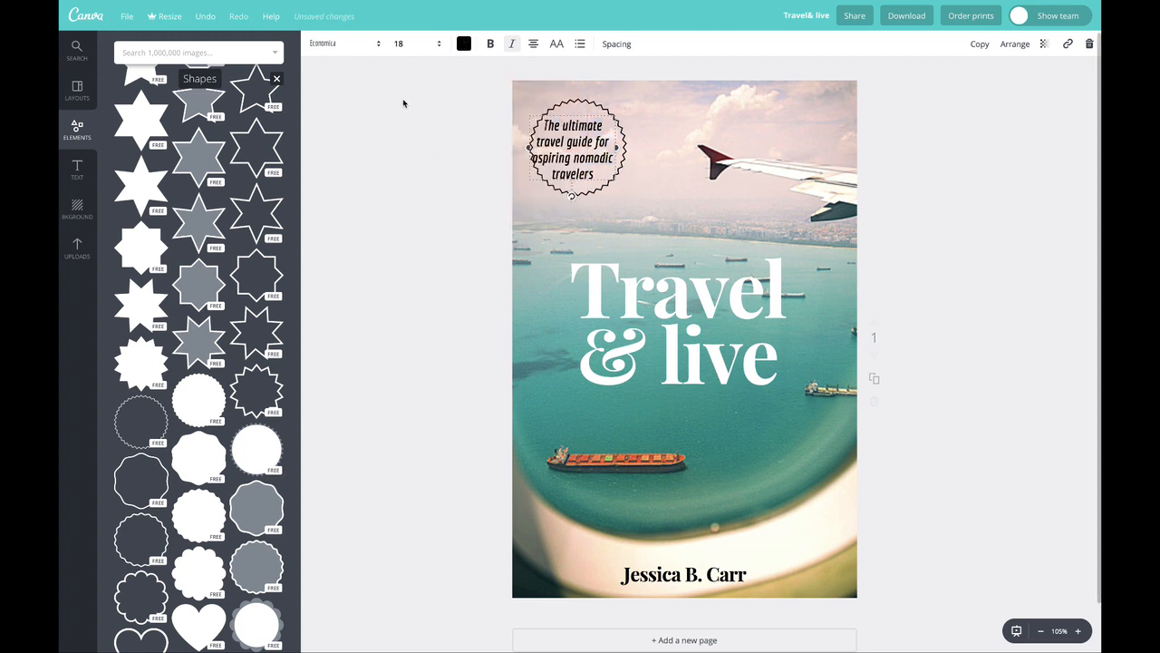
Step: Center the tagline within the scalloped outline and enlarge the outline slightly around it
click(585, 127)
drag(587, 131, 596, 125)
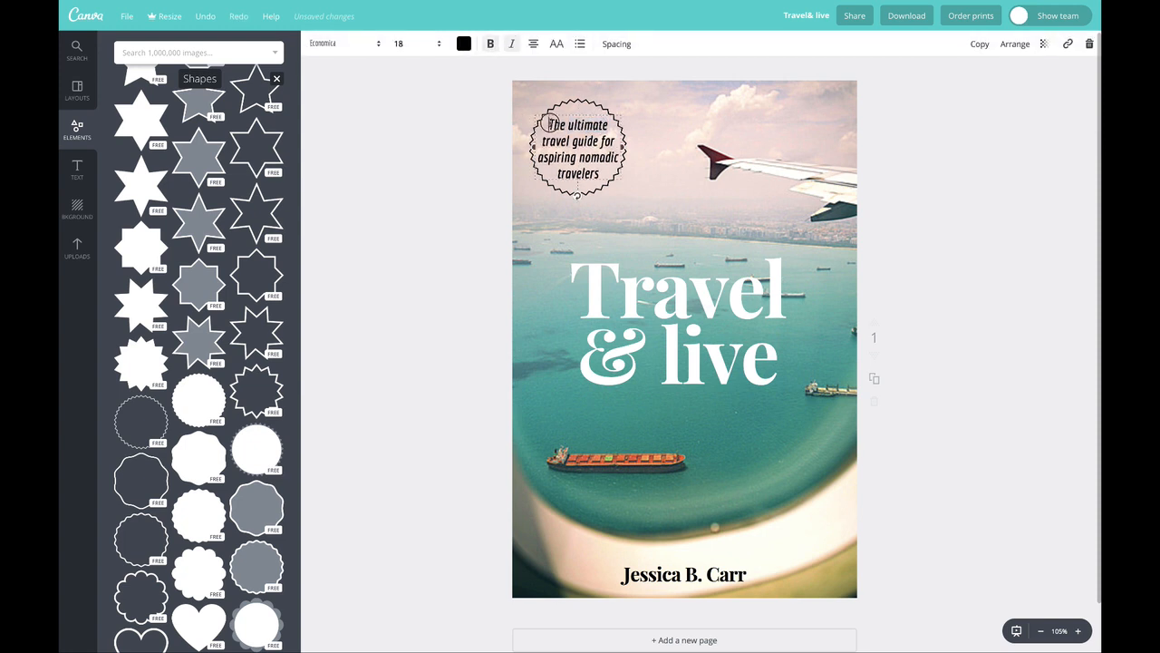
click(584, 101)
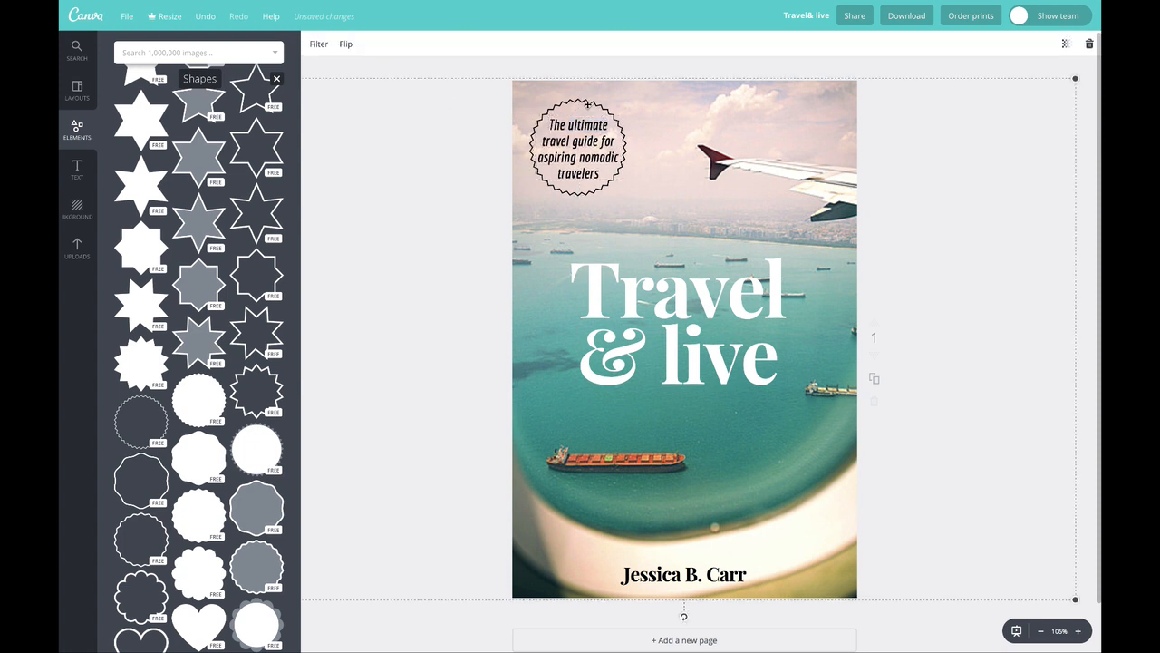
mouse_move(623, 100)
mouse_down()
mouse_move(637, 88)
mouse_move(609, 105)
mouse_up()
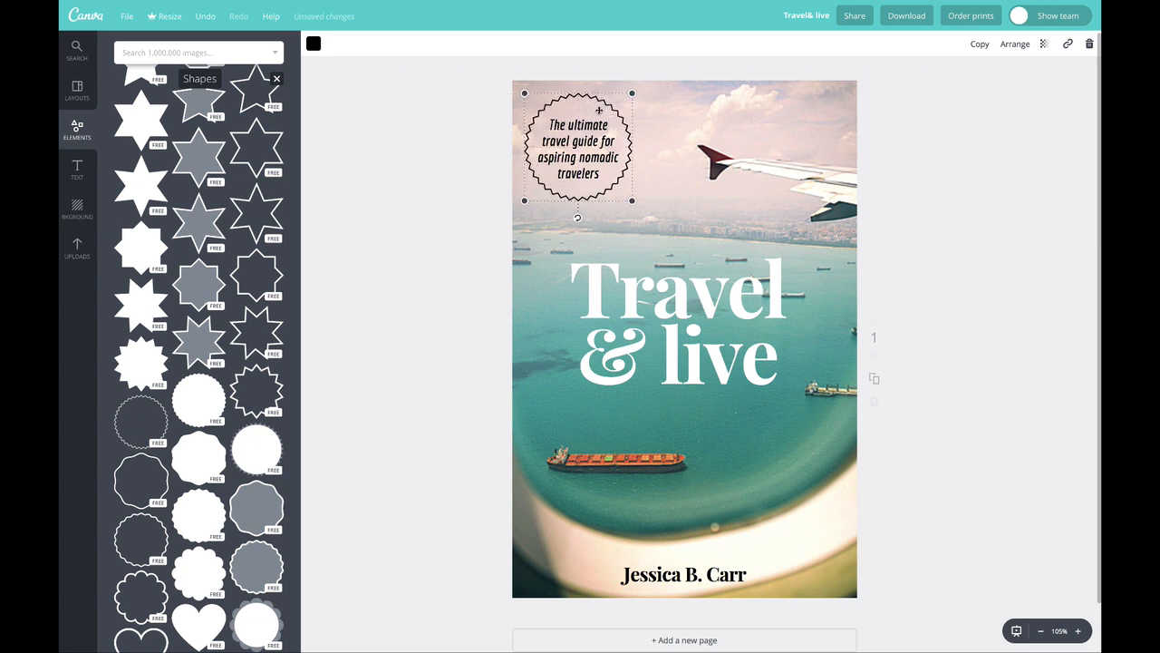
click(407, 103)
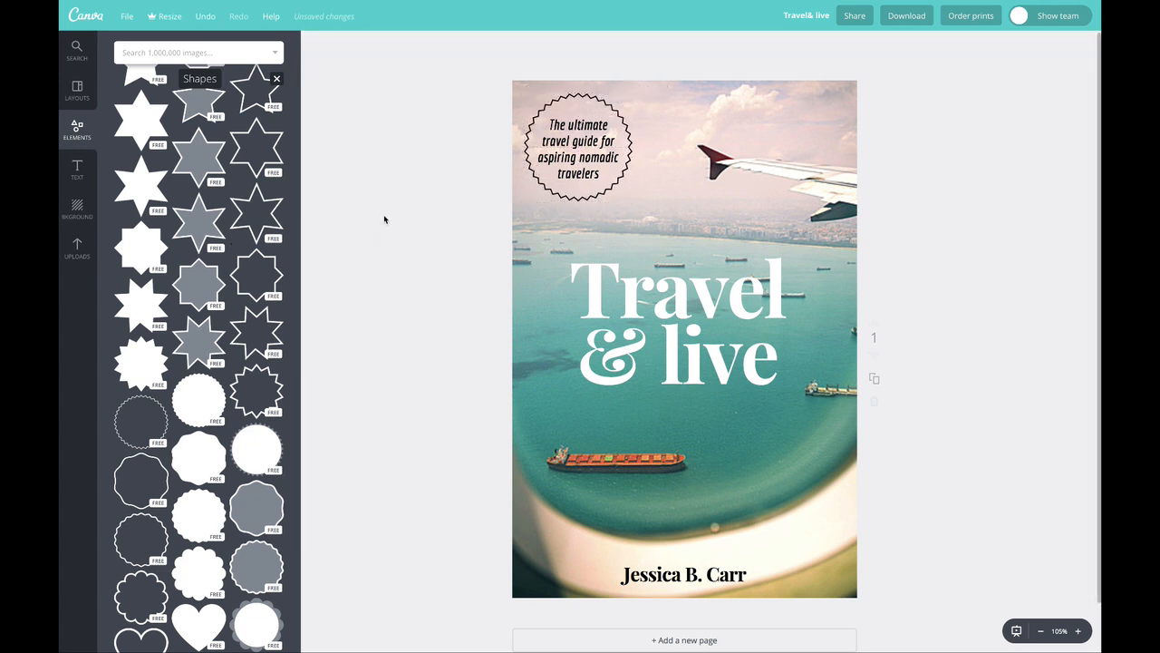
double_click(569, 127)
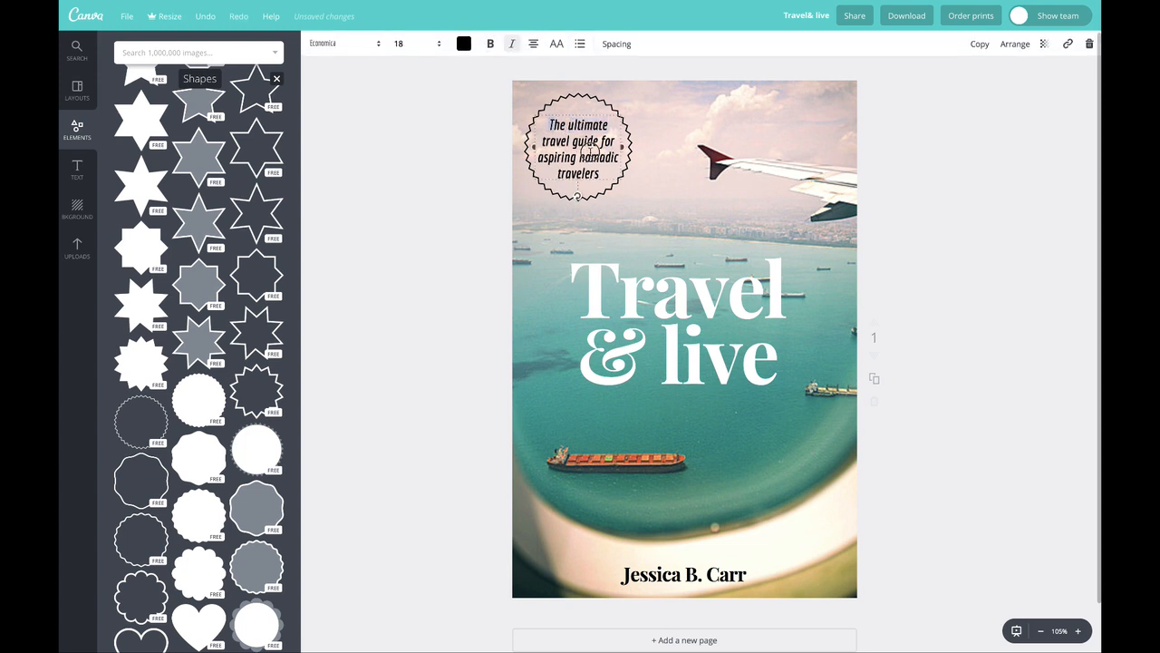
drag(549, 124, 609, 177)
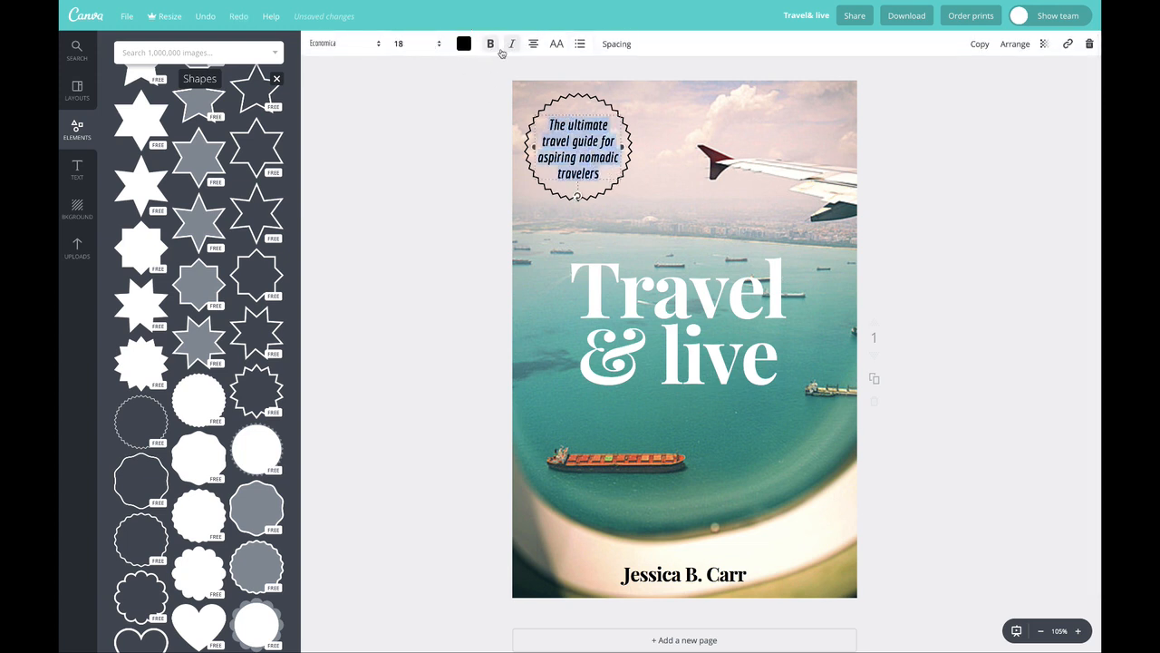
click(396, 112)
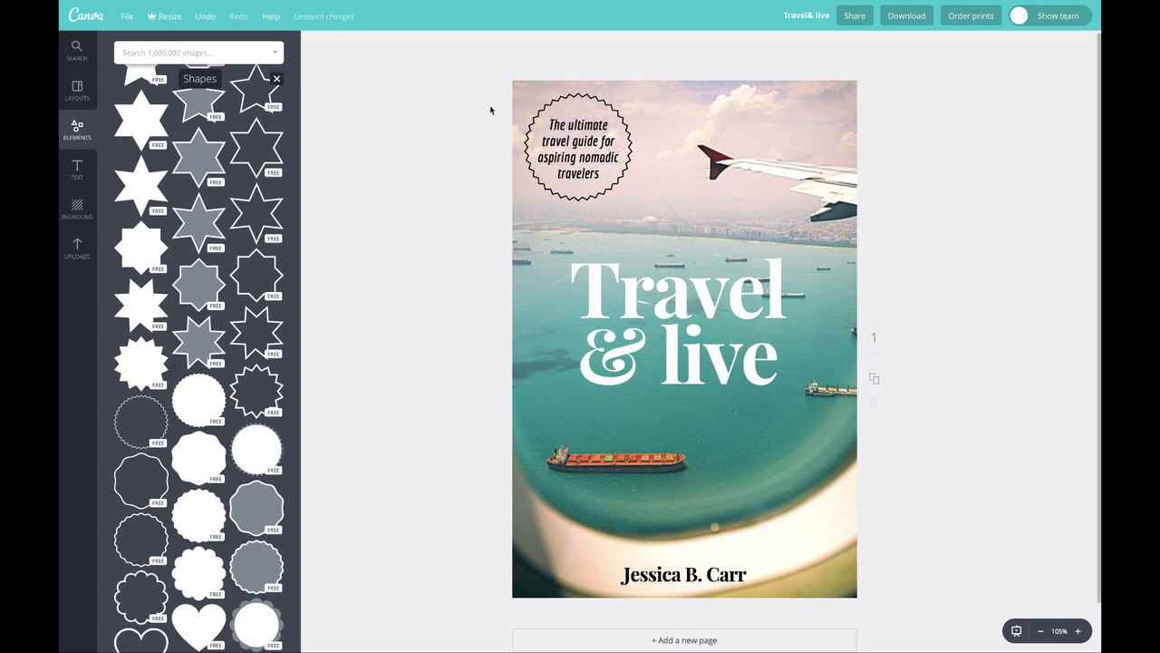
Step: Group the scalloped outline with the tagline, tilt the badge slightly counterclockwise, enlarge it a little and adjust its position
drag(466, 113, 568, 152)
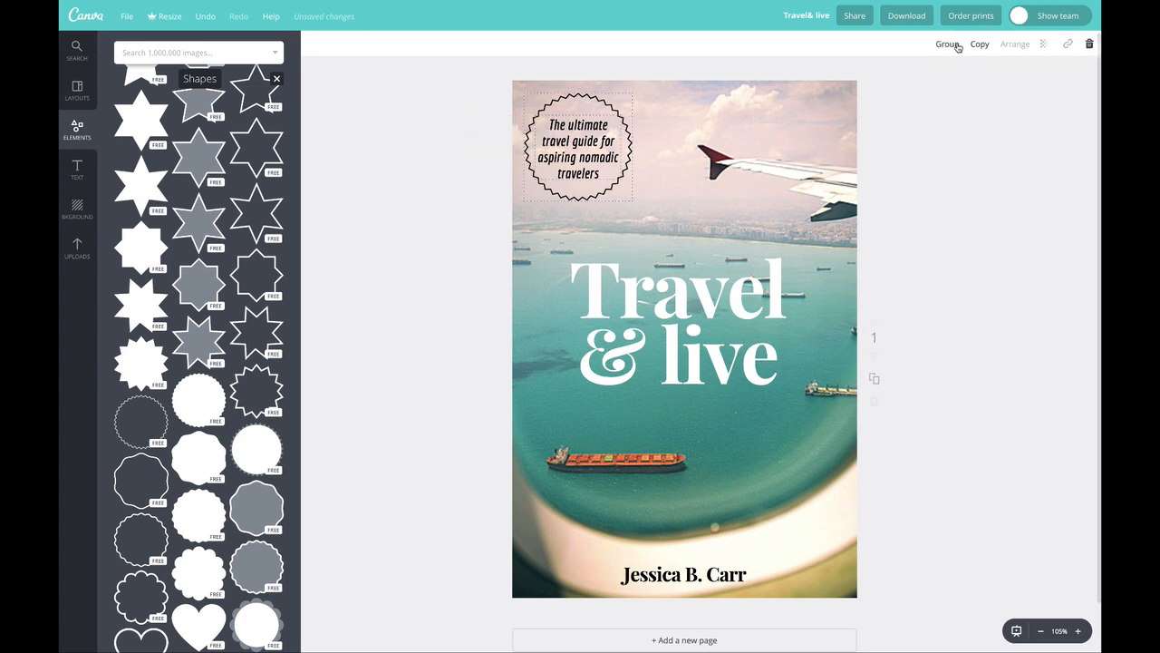
drag(578, 217, 590, 215)
mouse_move(641, 191)
mouse_down()
mouse_move(665, 196)
mouse_move(647, 195)
mouse_up()
drag(585, 141, 590, 145)
click(432, 153)
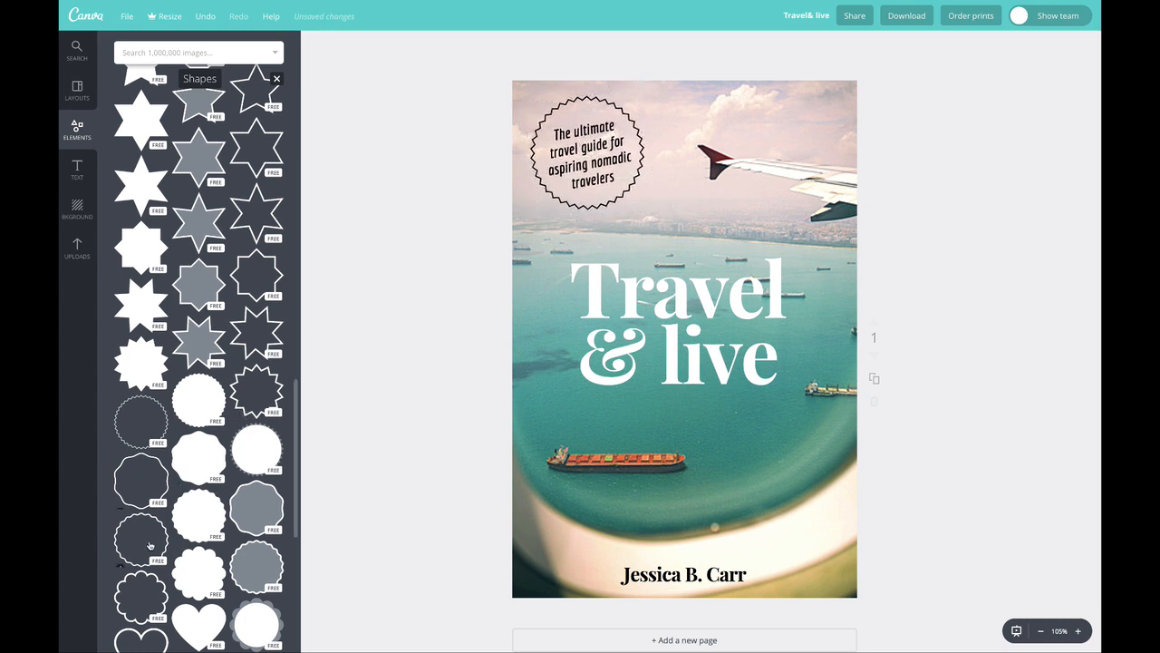
scroll(172, 480, down, 2)
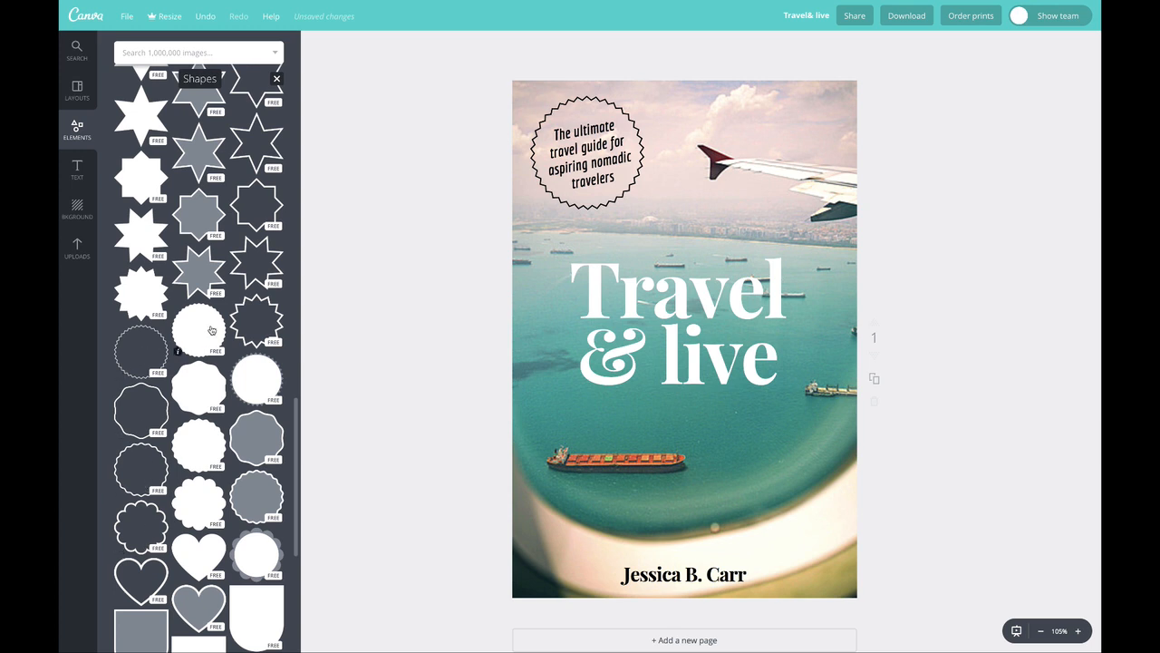
drag(211, 330, 729, 308)
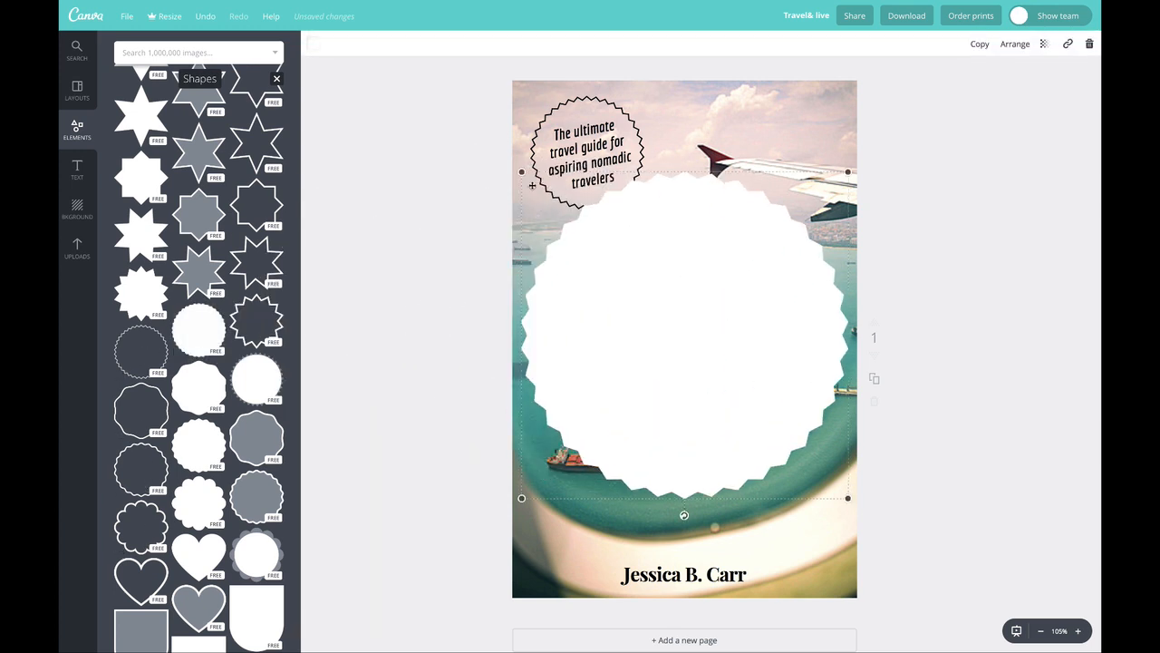
click(313, 45)
click(322, 144)
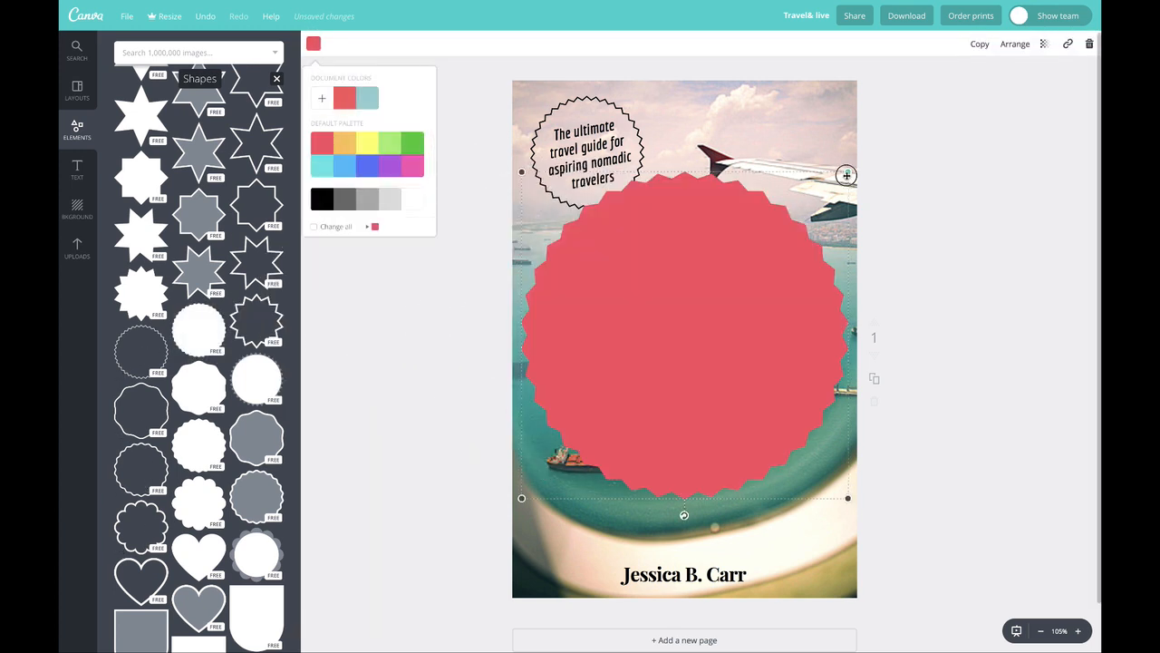
drag(845, 175, 616, 401)
drag(562, 440, 590, 158)
key(Delete)
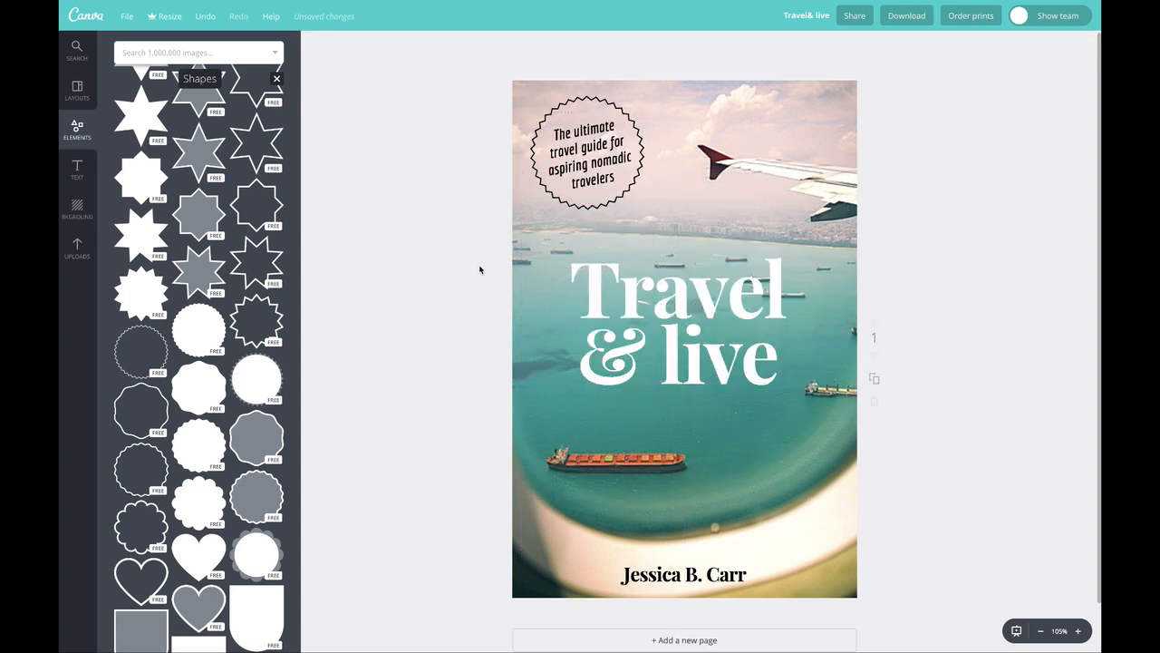
Step: Add the solid white scalloped circle shape to the cover, shrink it and position it over the tagline badge
scroll(181, 339, down, 1)
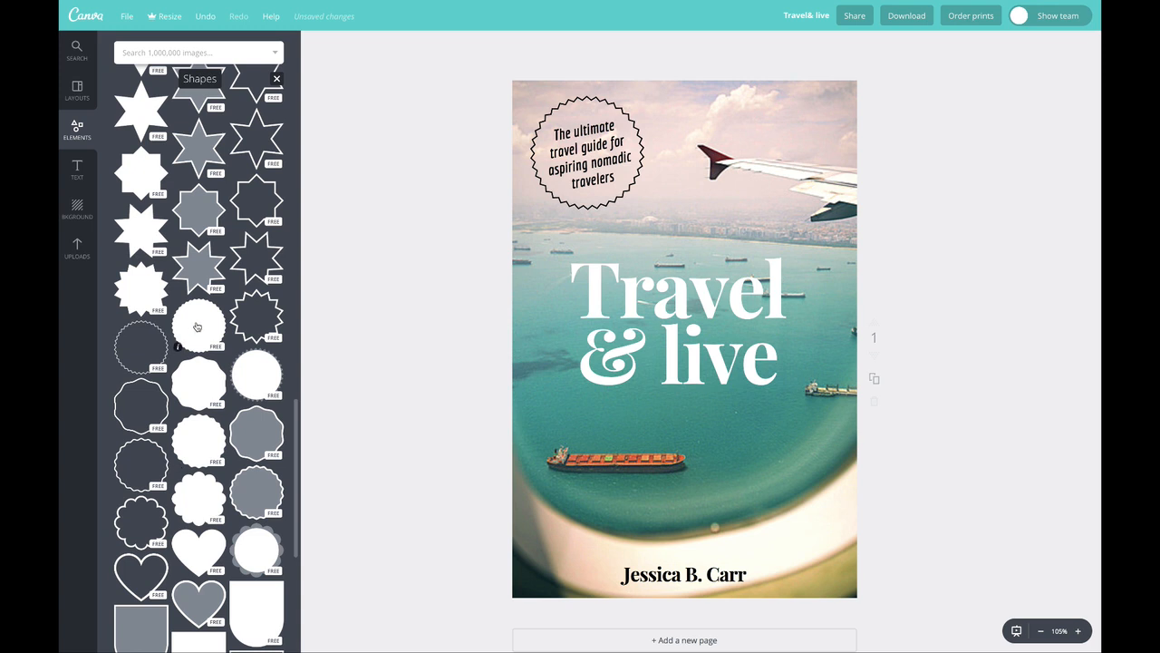
drag(197, 326, 770, 226)
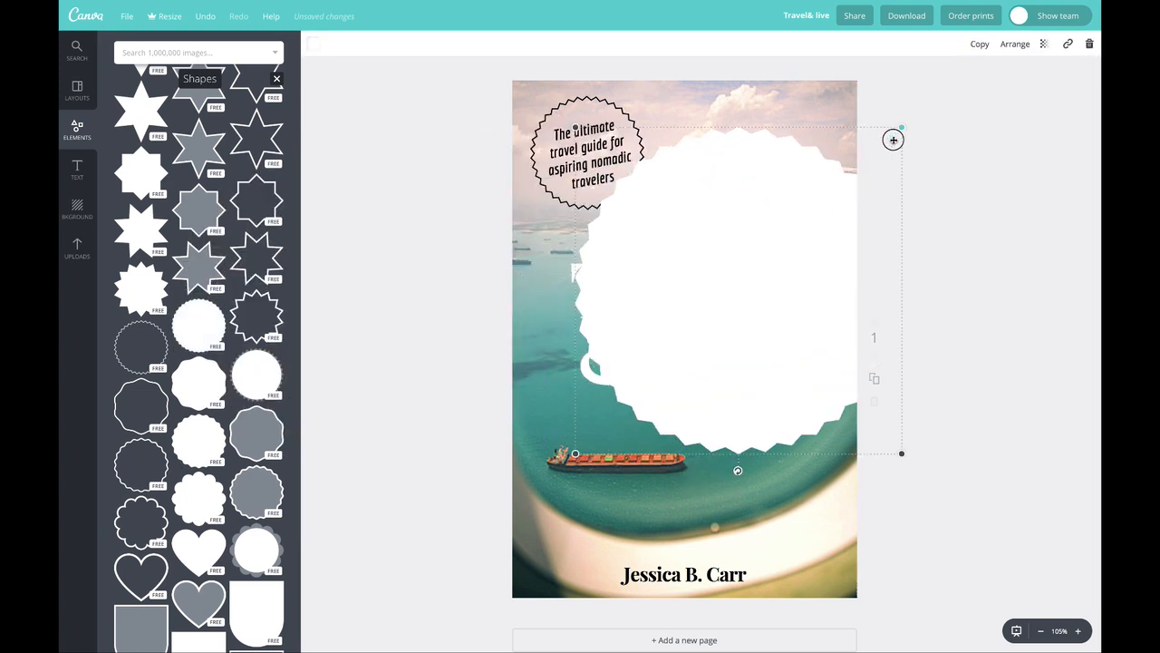
drag(893, 139, 661, 365)
drag(639, 412, 589, 131)
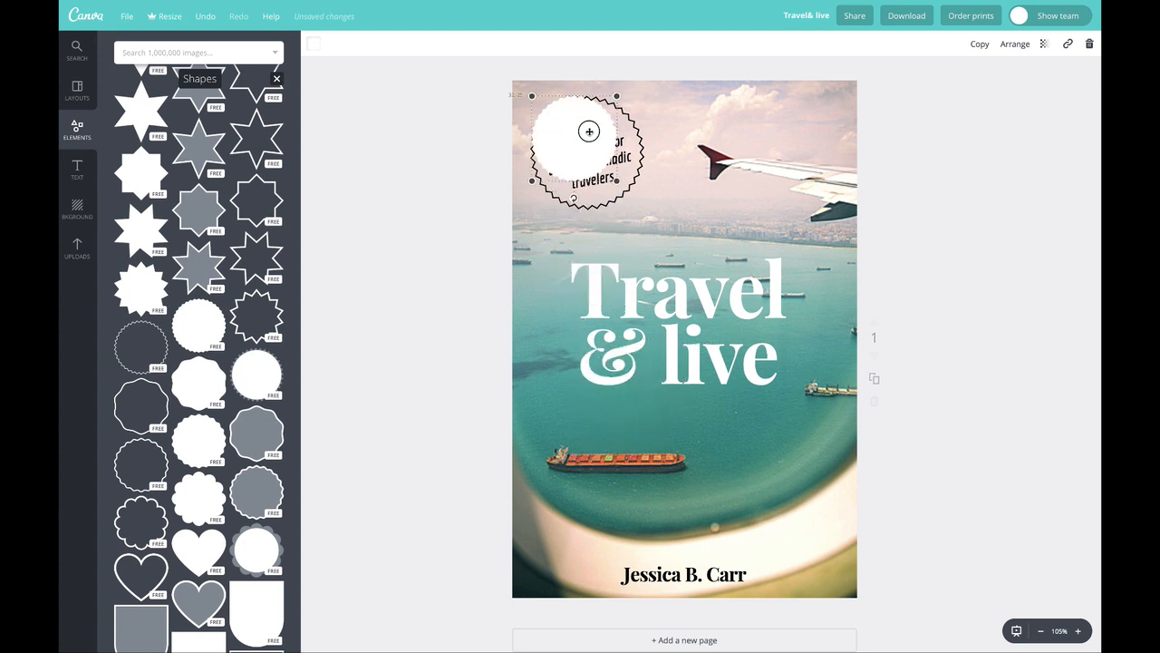
drag(616, 180, 640, 205)
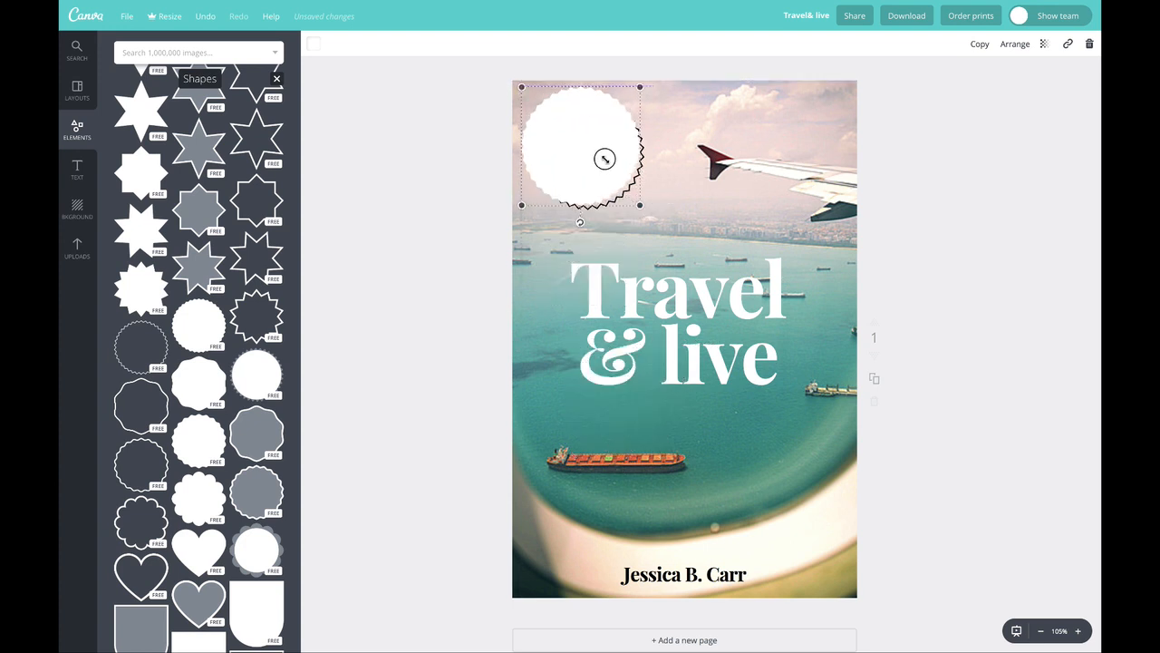
drag(605, 159, 614, 166)
Step: Color the solid scalloped circle coral red and send it behind the tagline and its outline
click(313, 43)
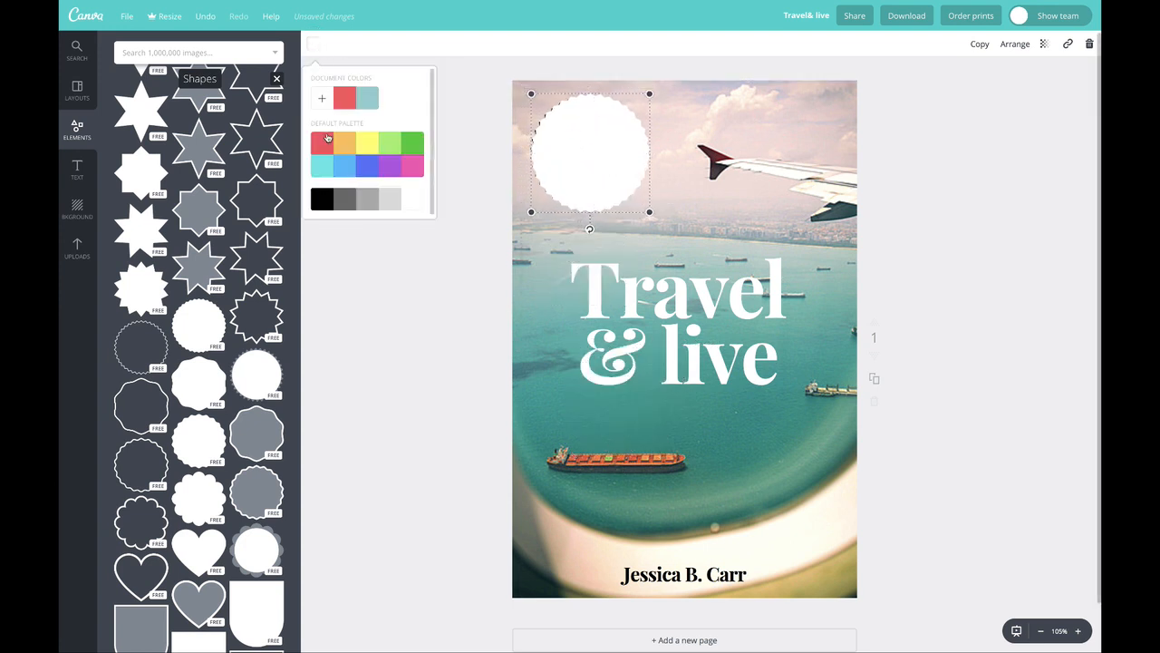
click(322, 141)
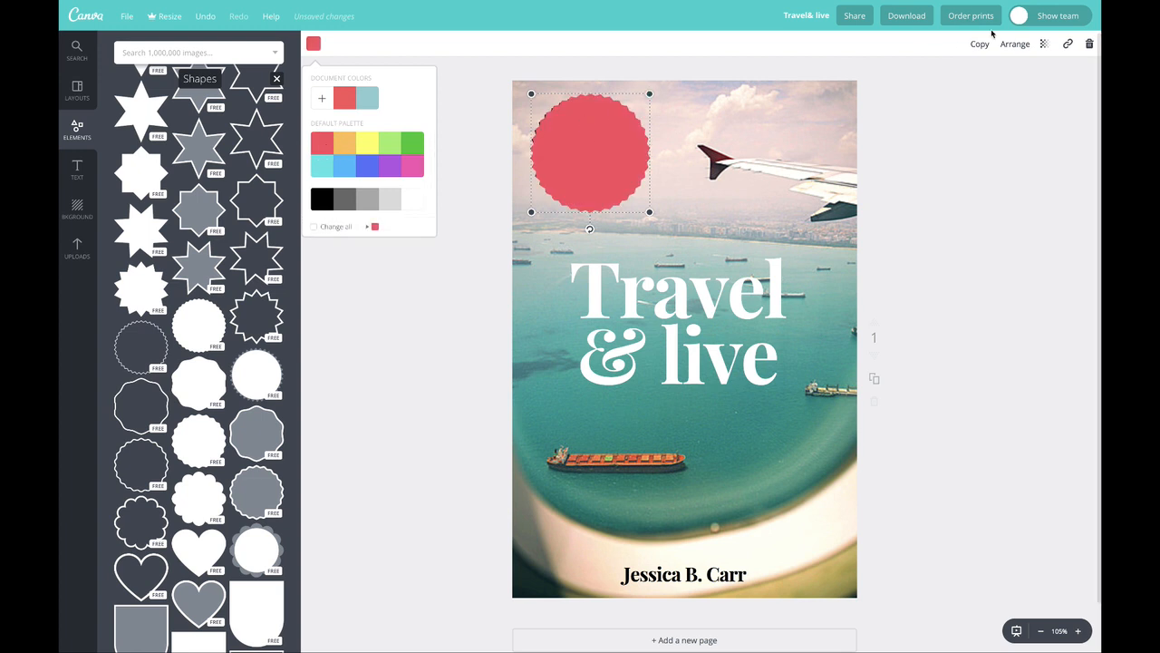
click(1015, 44)
click(998, 96)
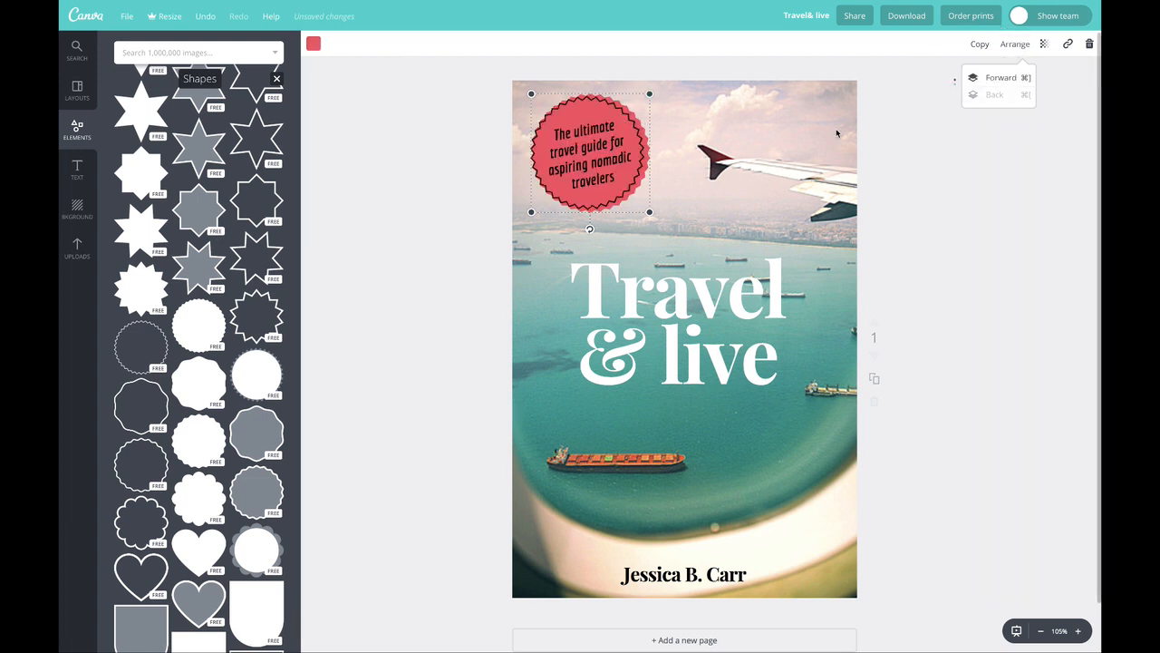
Step: Ungroup the badge's outline from the tagline and delete the black scalloped outline
click(624, 134)
click(618, 107)
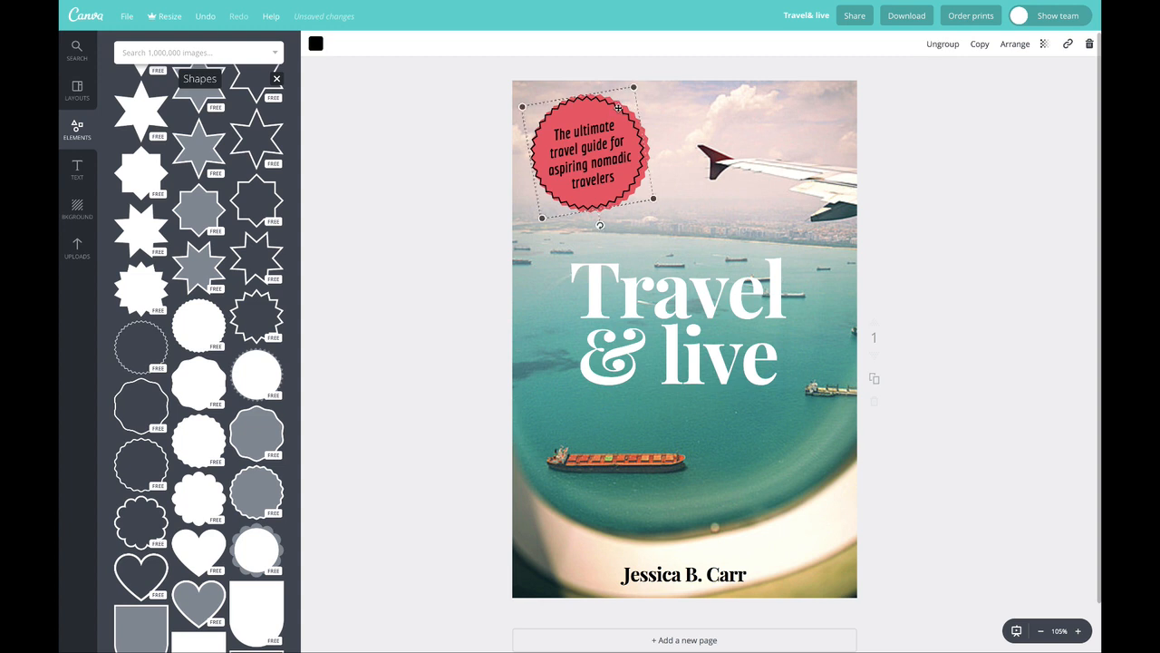
click(618, 107)
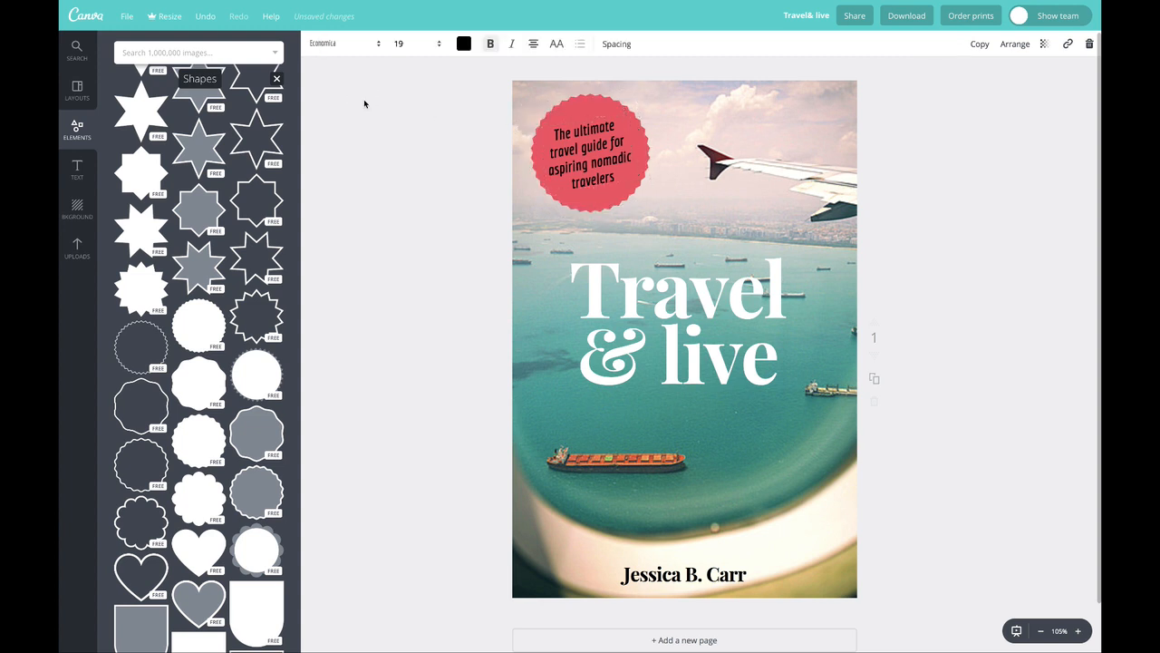
Step: Change the entire tagline text on the red badge to white
click(505, 125)
click(566, 134)
drag(555, 133, 622, 181)
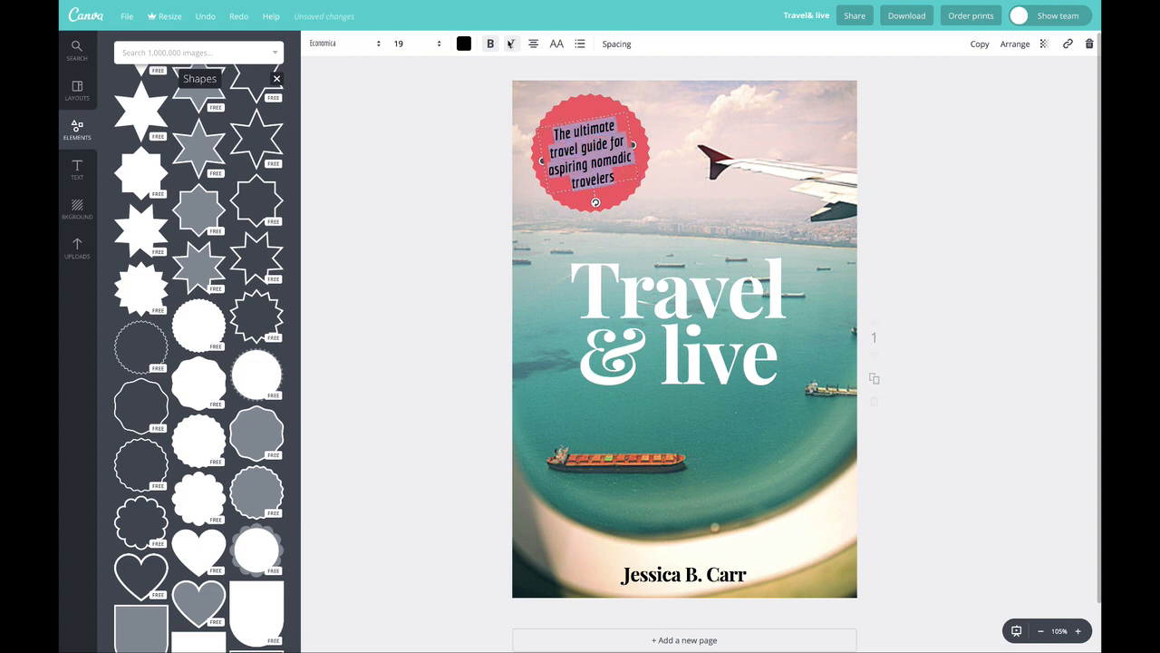
click(464, 43)
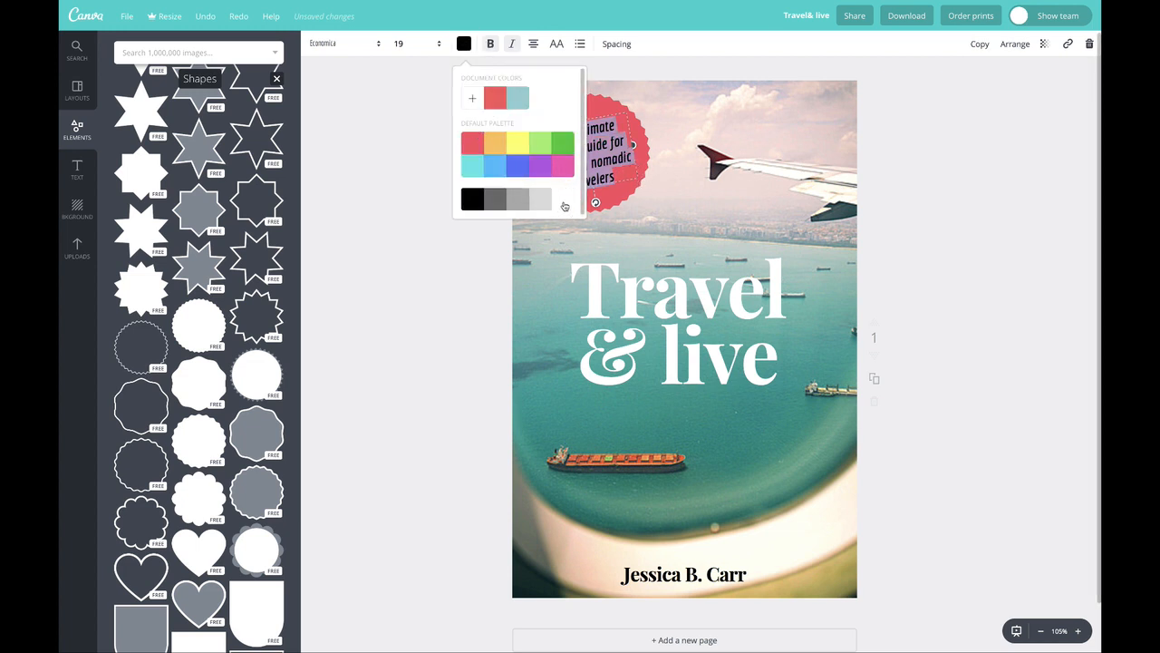
click(563, 200)
Step: Increase the tagline's line height slightly and recenter the text within the red badge
click(620, 43)
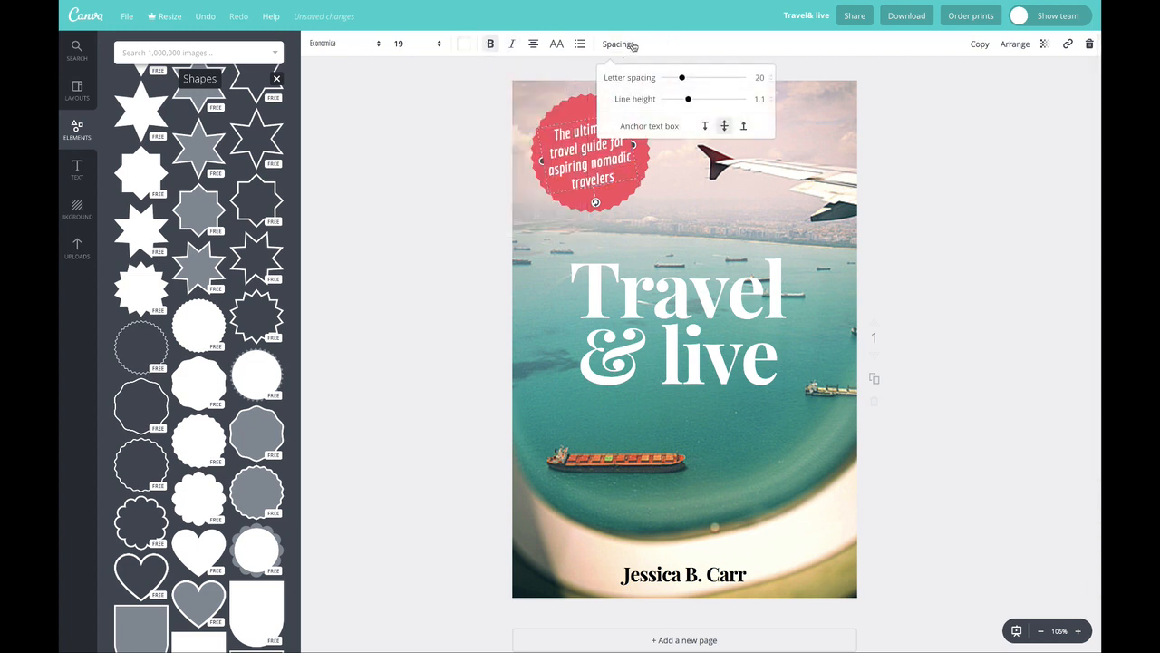
drag(684, 82, 696, 100)
click(483, 80)
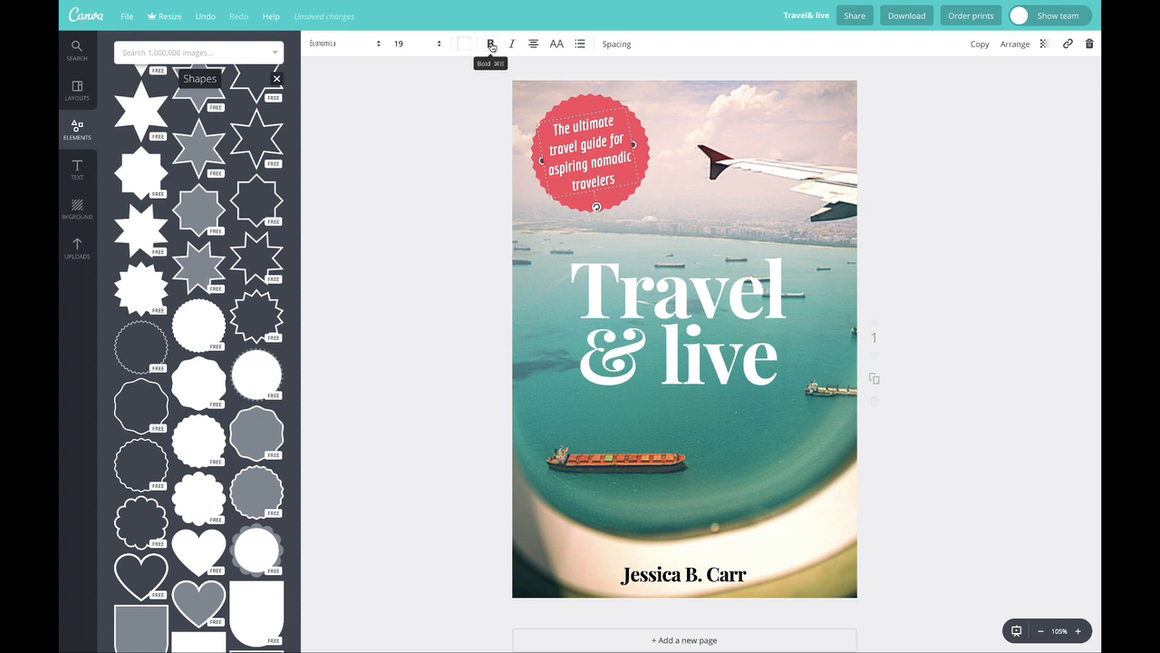
click(397, 138)
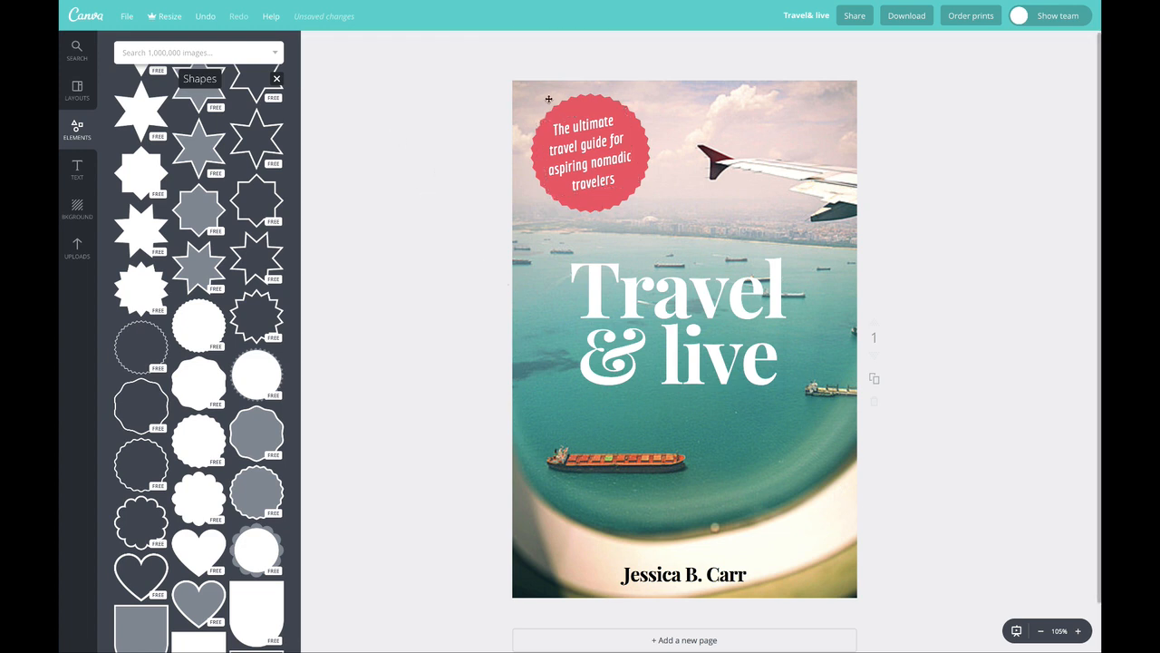
drag(596, 163, 599, 159)
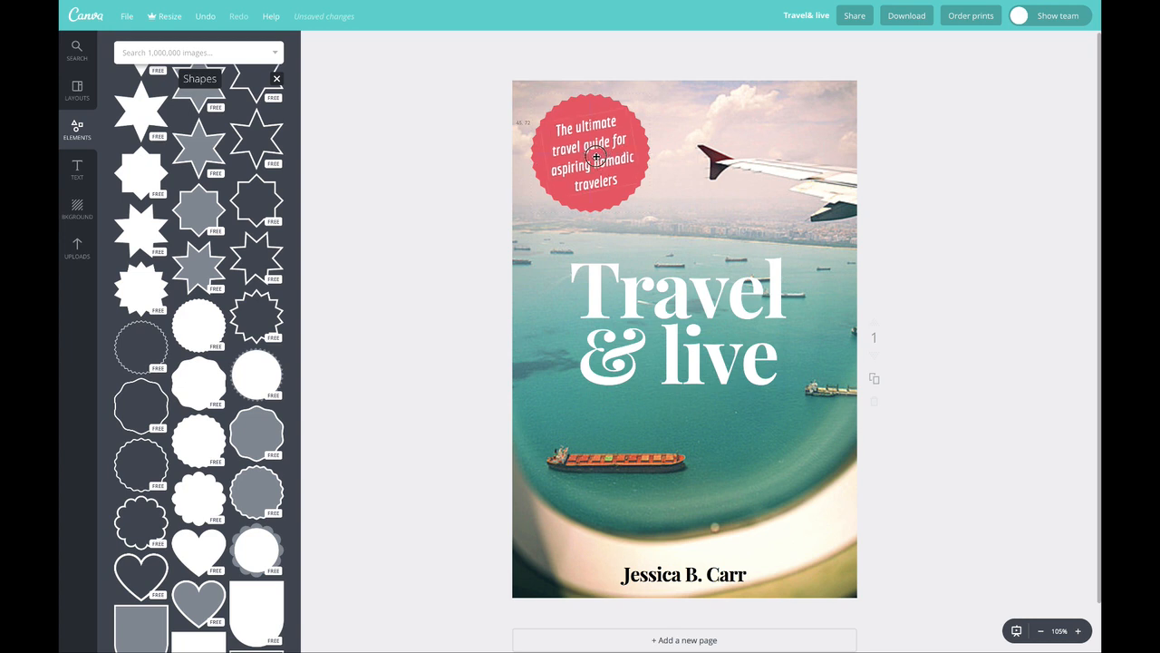
drag(578, 130, 580, 131)
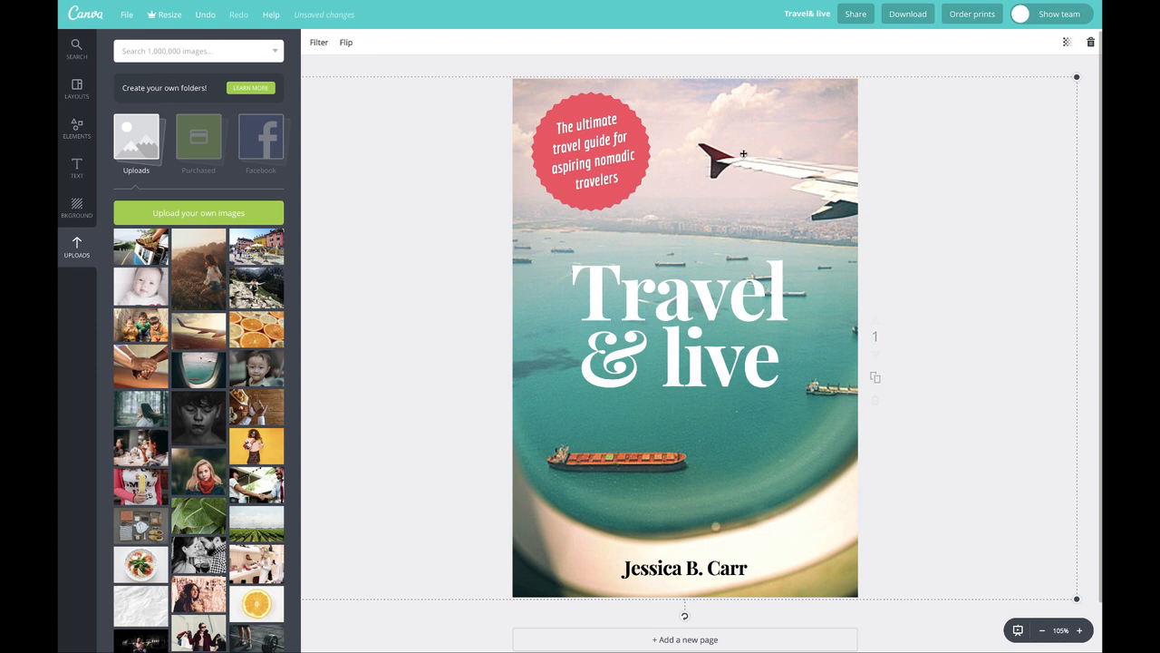
Step: Replace the airplane window background with the uploaded photo of the woman in a field, enlarged to cover the whole page
key(Delete)
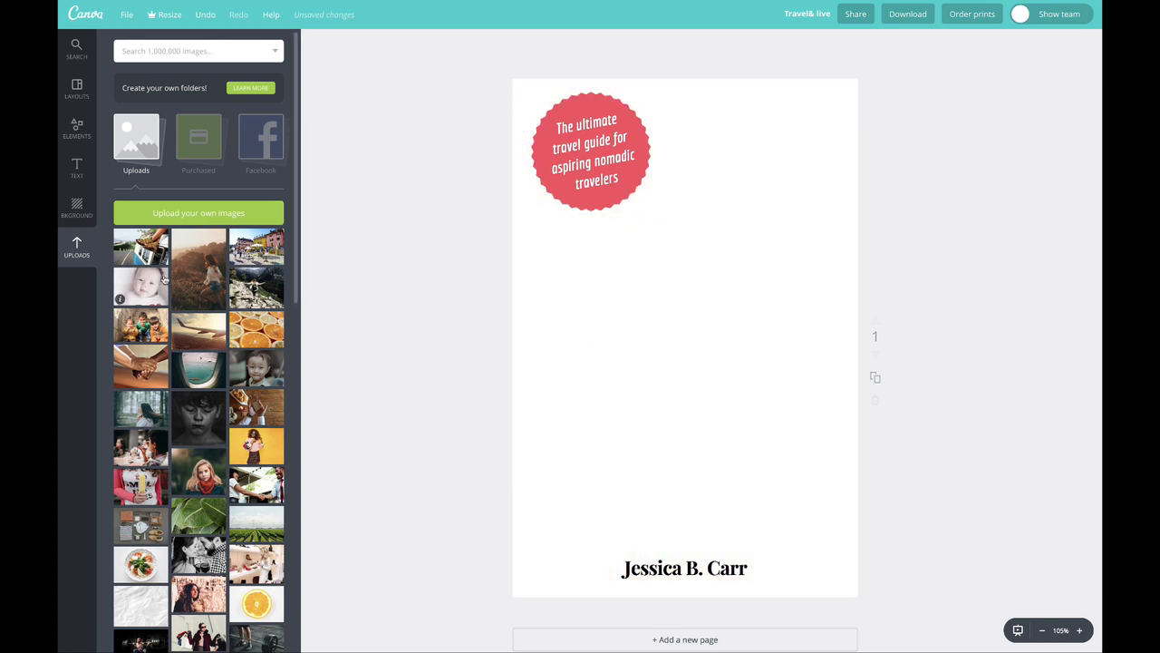
drag(195, 270, 695, 338)
drag(831, 108, 867, 55)
right_click(766, 116)
key(Escape)
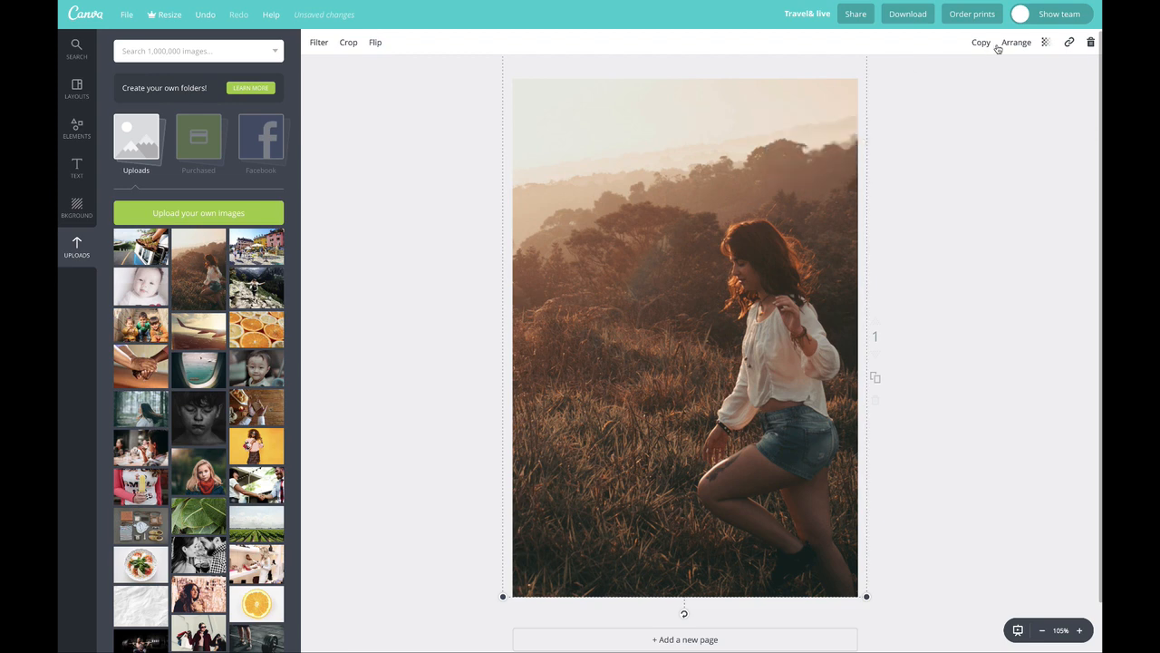
Step: Send the photo of the woman backward behind the title, badge, tagline and author name
click(1008, 42)
click(997, 91)
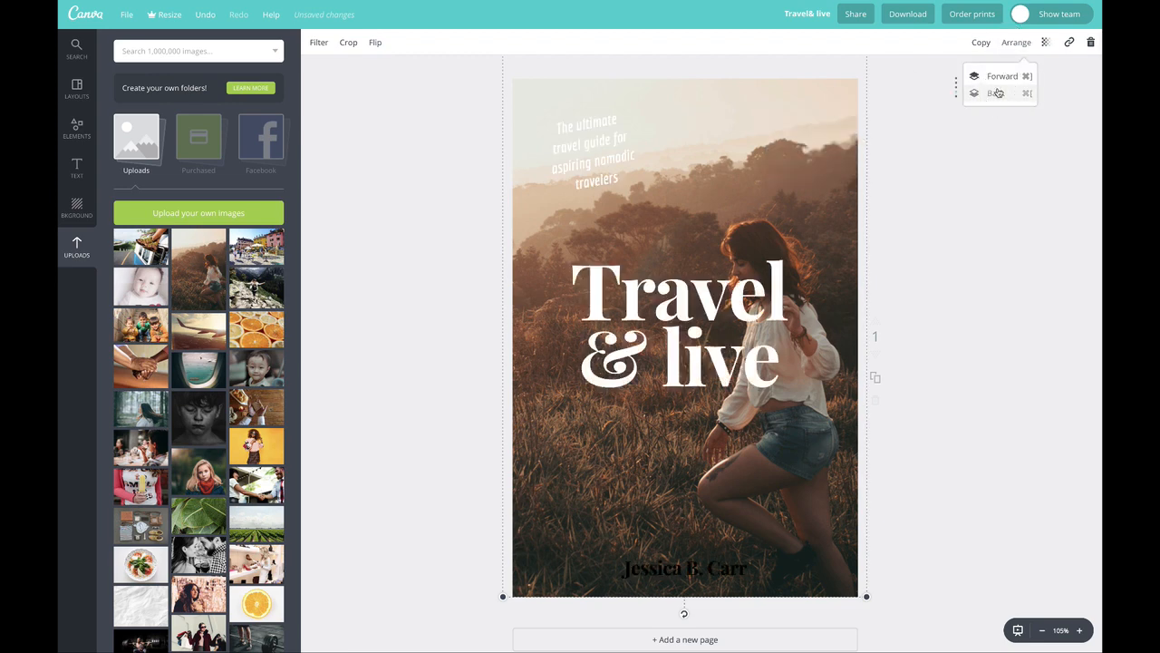
click(997, 91)
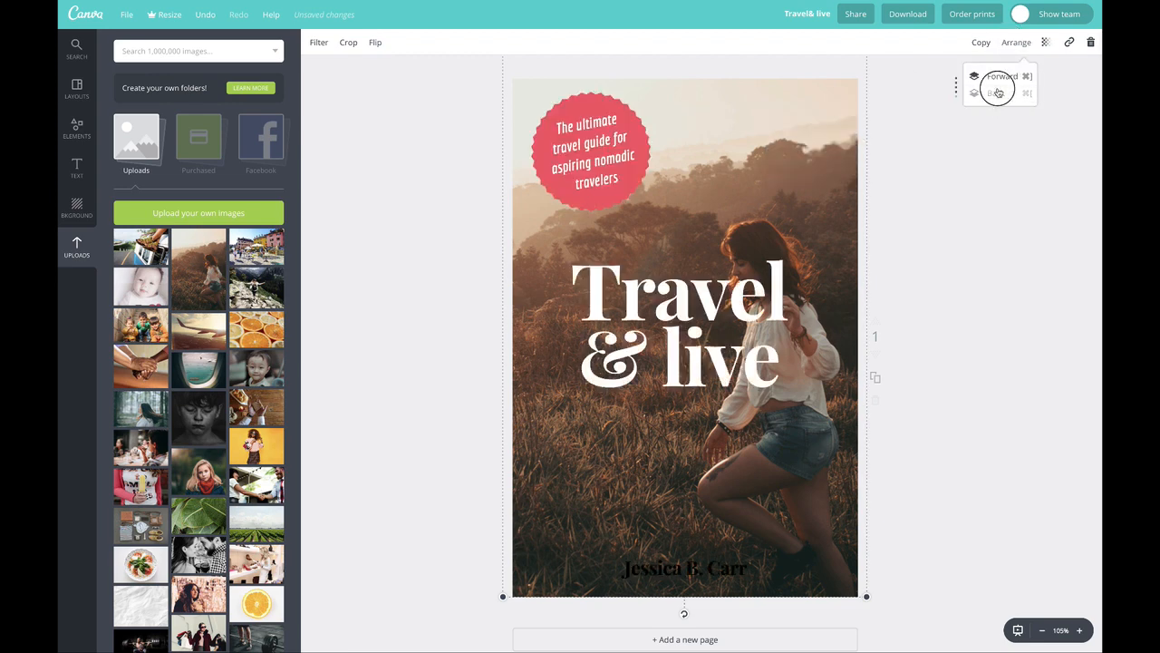
click(939, 207)
Step: Change the author name at the foot of the cover to white
click(674, 569)
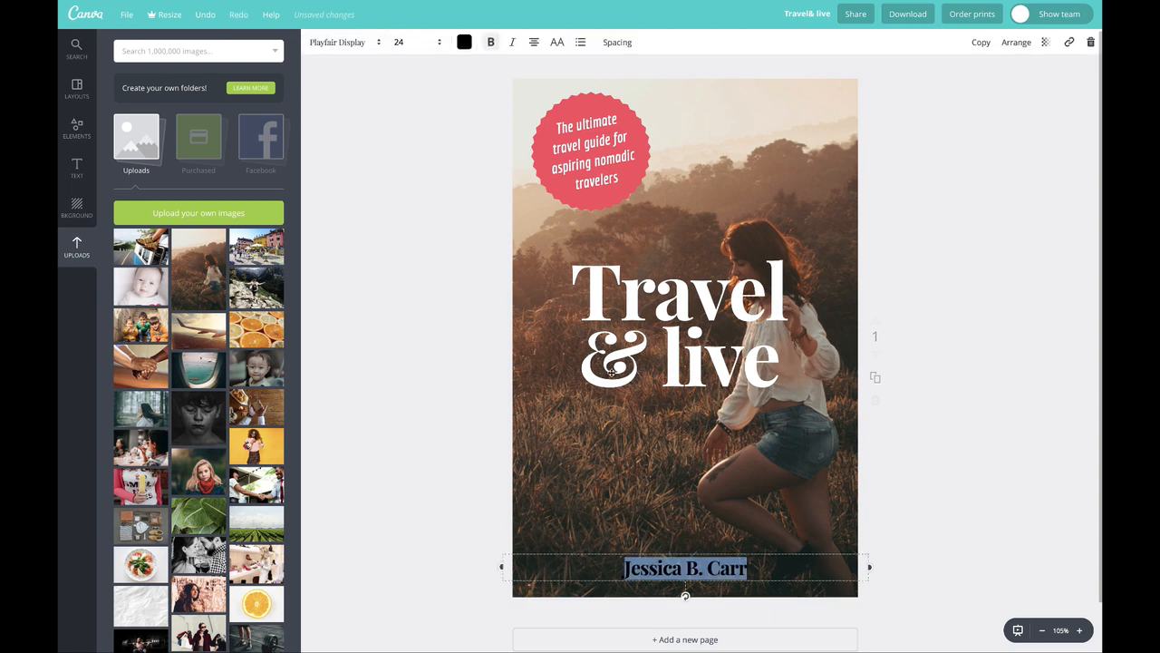
click(466, 42)
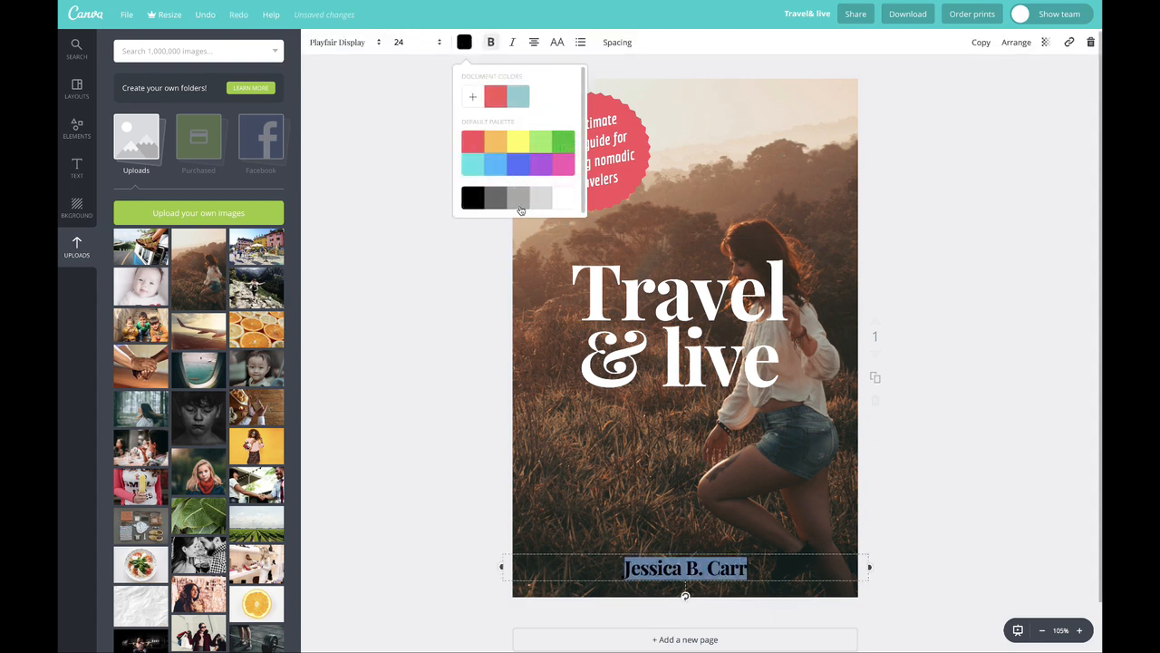
click(563, 197)
click(435, 336)
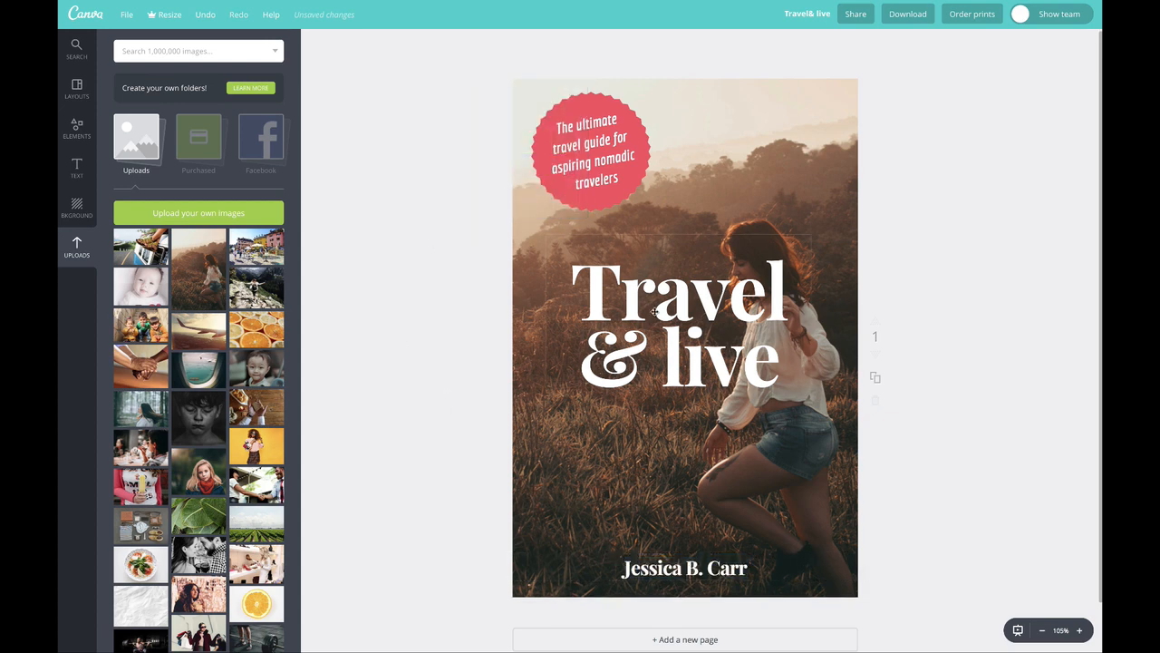
Step: Move the "Travel & live" title down and to the left, and set its font size to 72
drag(677, 302, 642, 336)
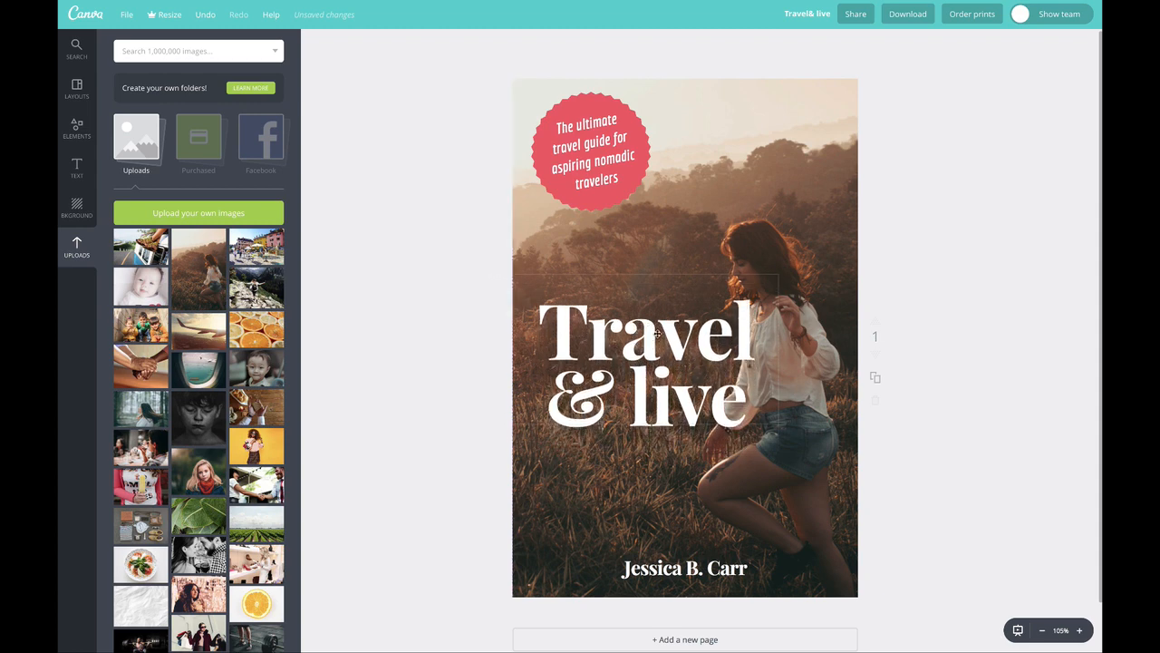
click(935, 189)
click(661, 332)
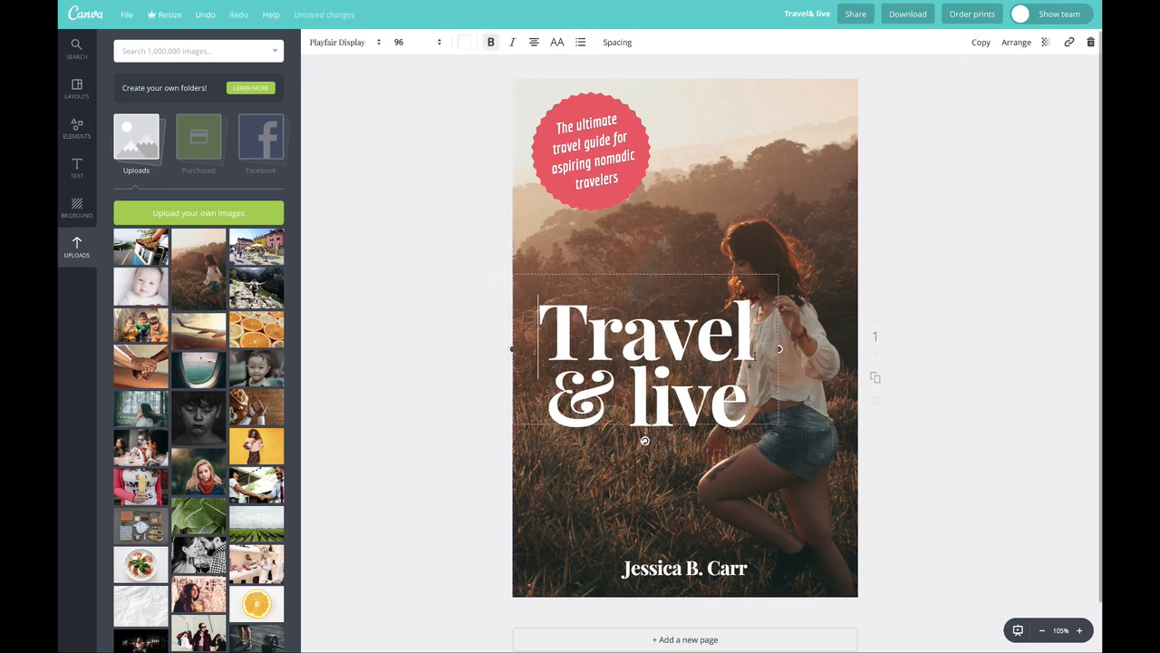
key(ctrl+a)
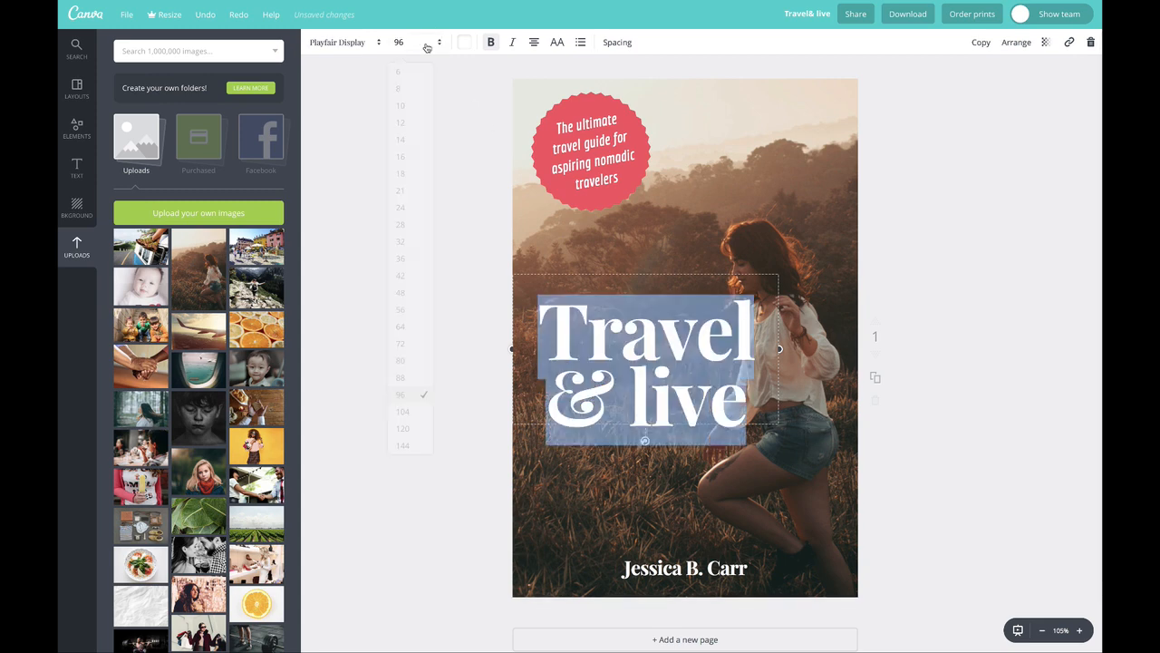
click(426, 46)
click(401, 344)
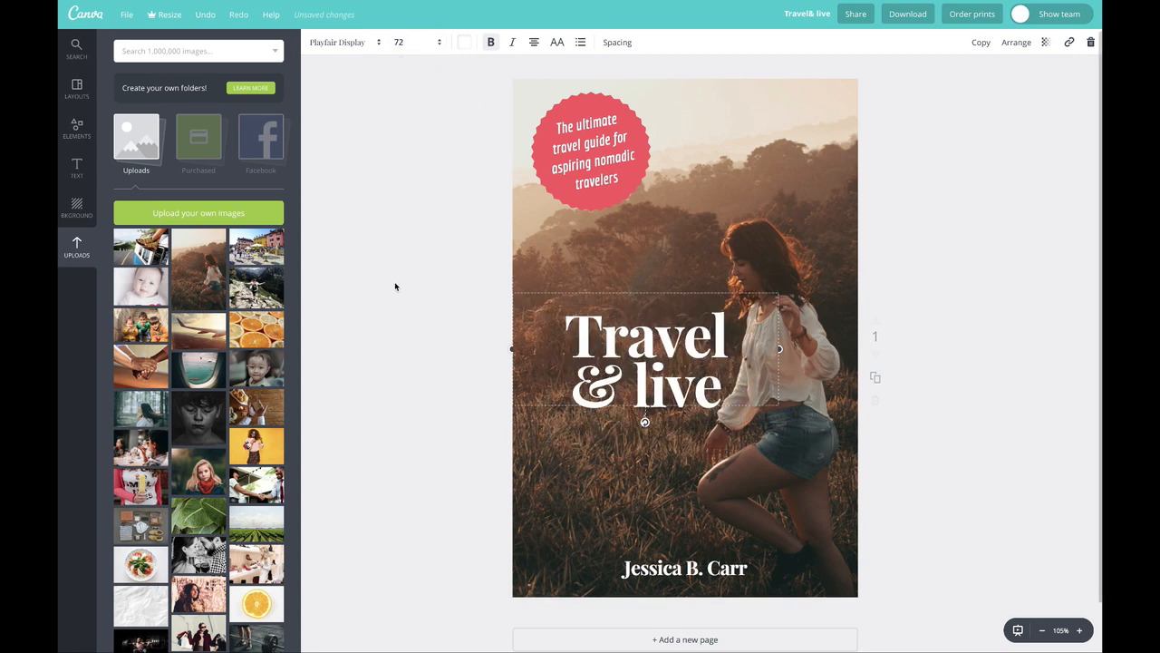
Step: Raise the title into the space left of the woman's face and nudge the author name slightly lower
drag(666, 344, 667, 279)
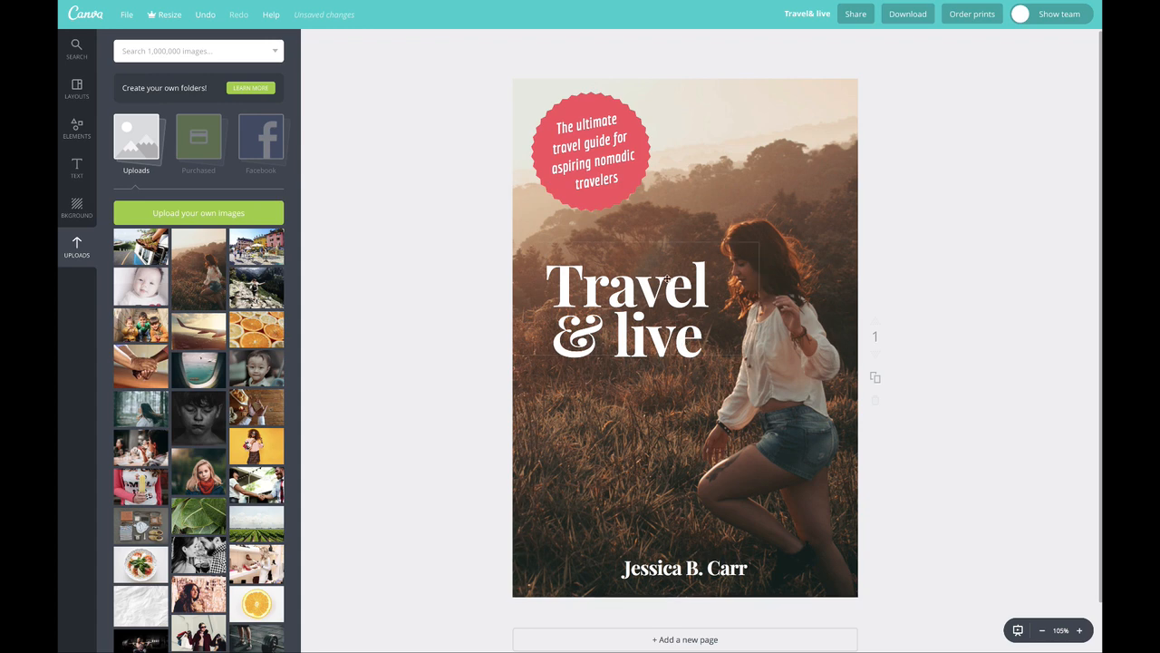
mouse_move(714, 568)
mouse_down()
mouse_move(648, 390)
mouse_move(716, 575)
mouse_move(640, 569)
mouse_move(715, 571)
mouse_up()
click(1033, 279)
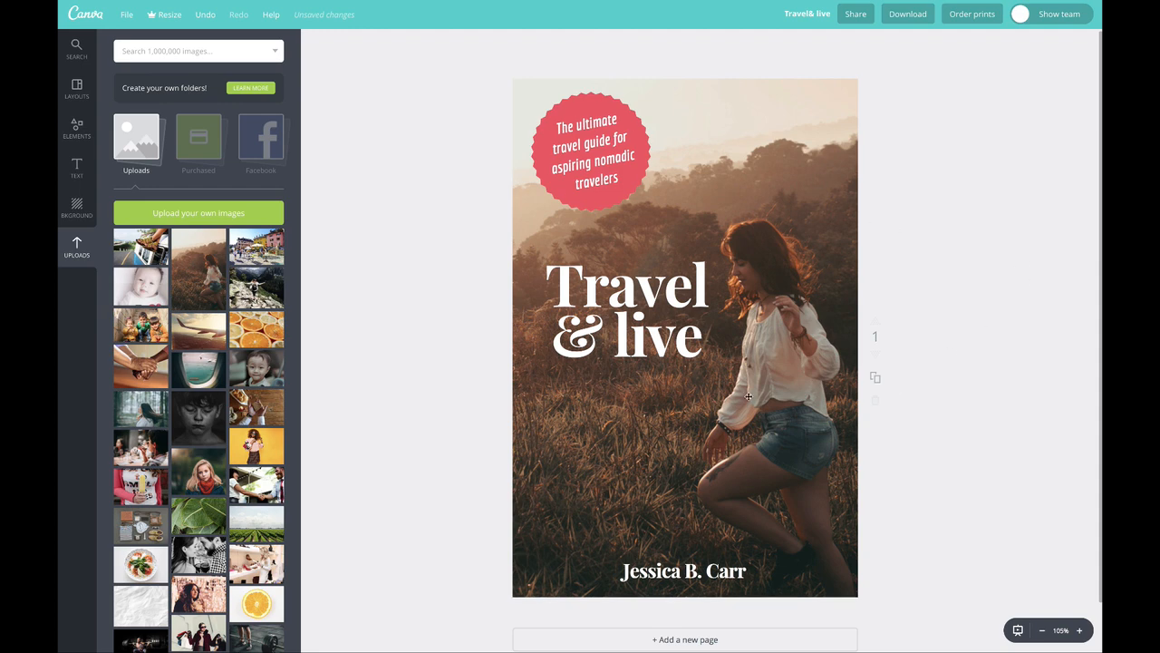
Step: Recolor the scalloped badge, trying light blue and green fills before applying the document's muted teal
click(594, 97)
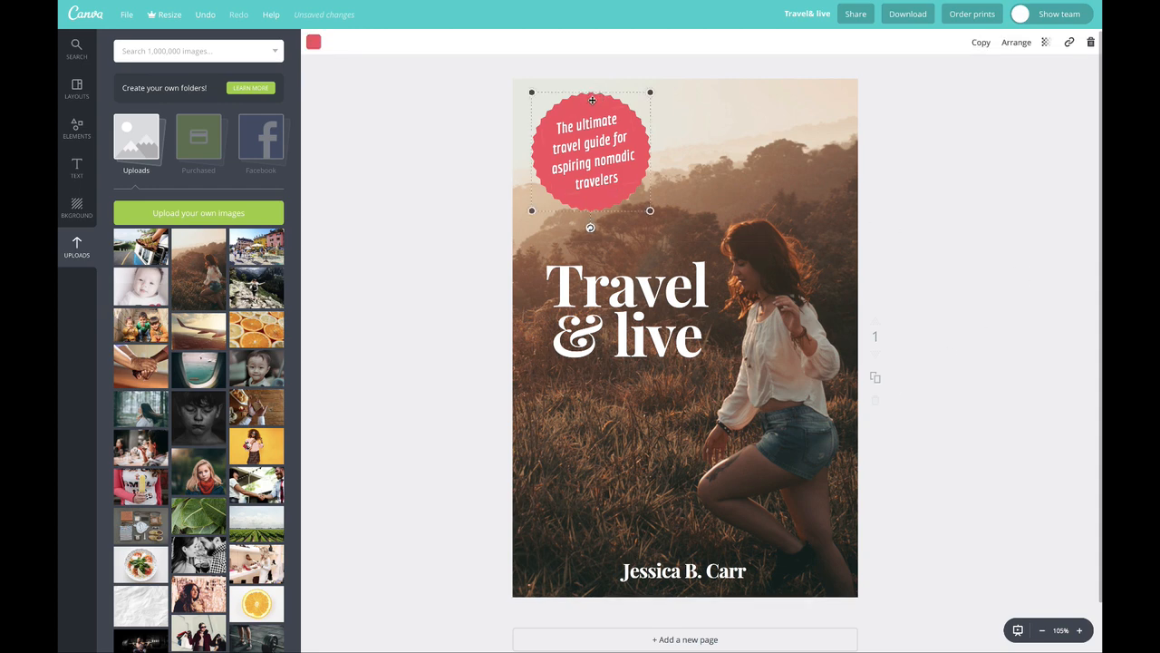
click(313, 42)
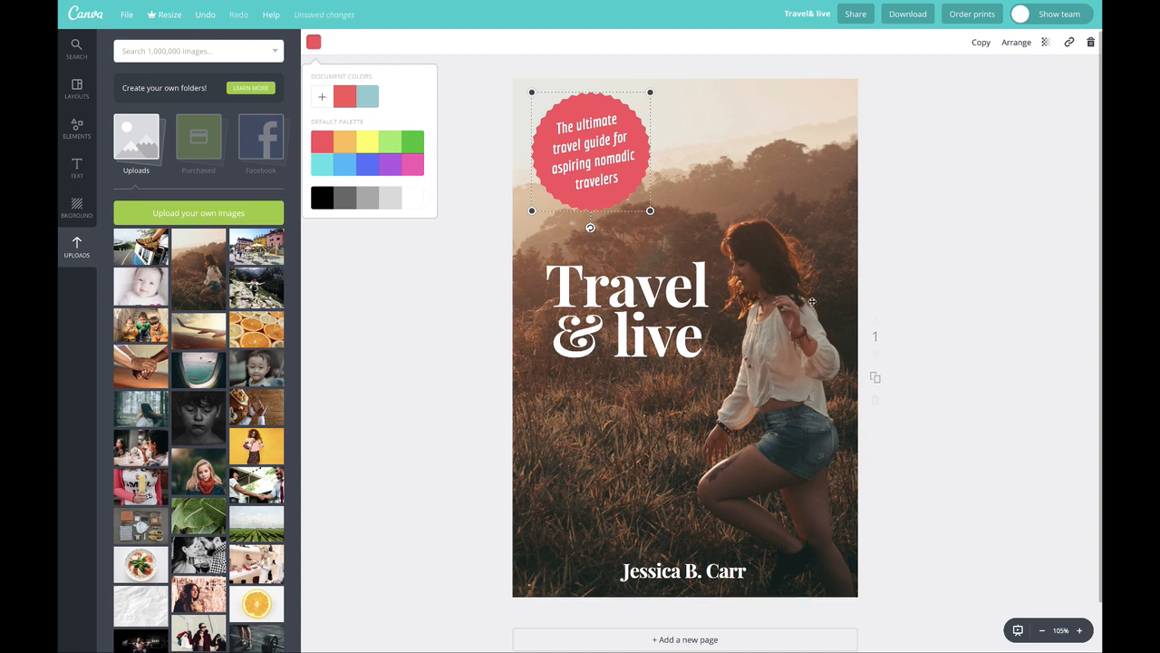
click(350, 167)
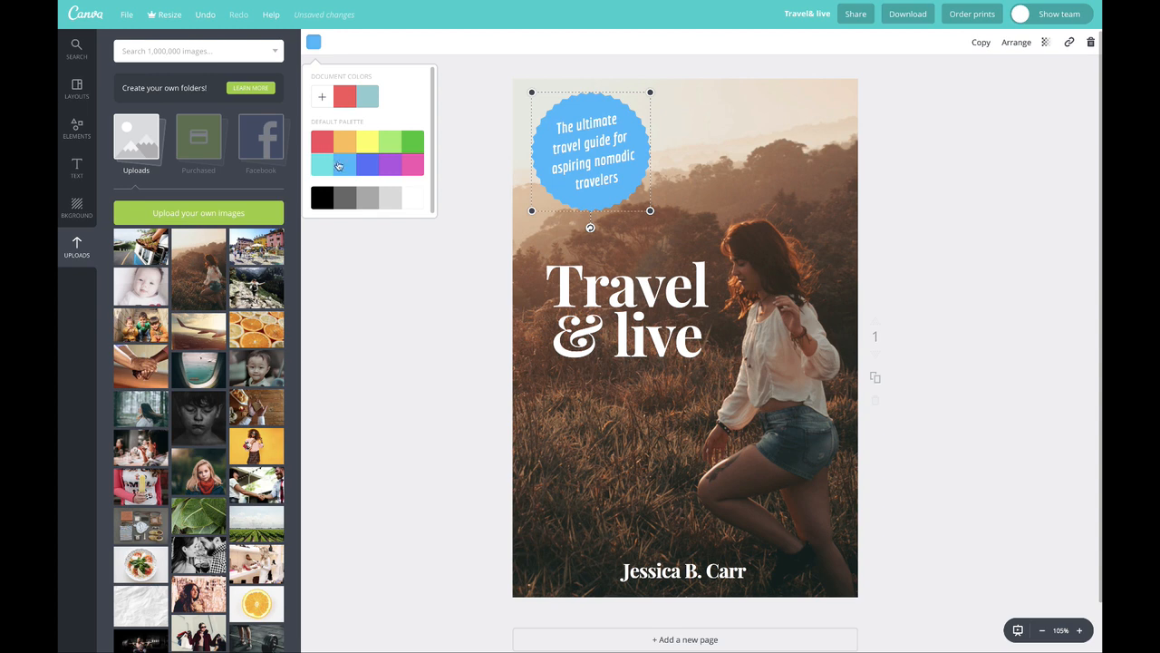
click(401, 148)
click(411, 145)
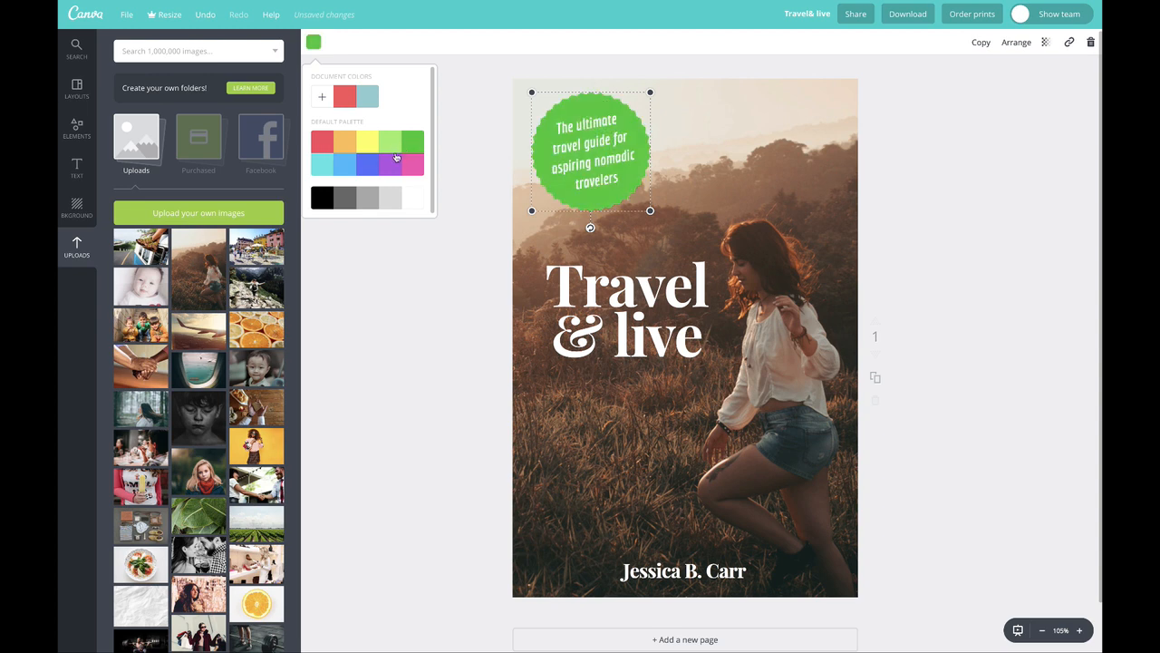
click(344, 169)
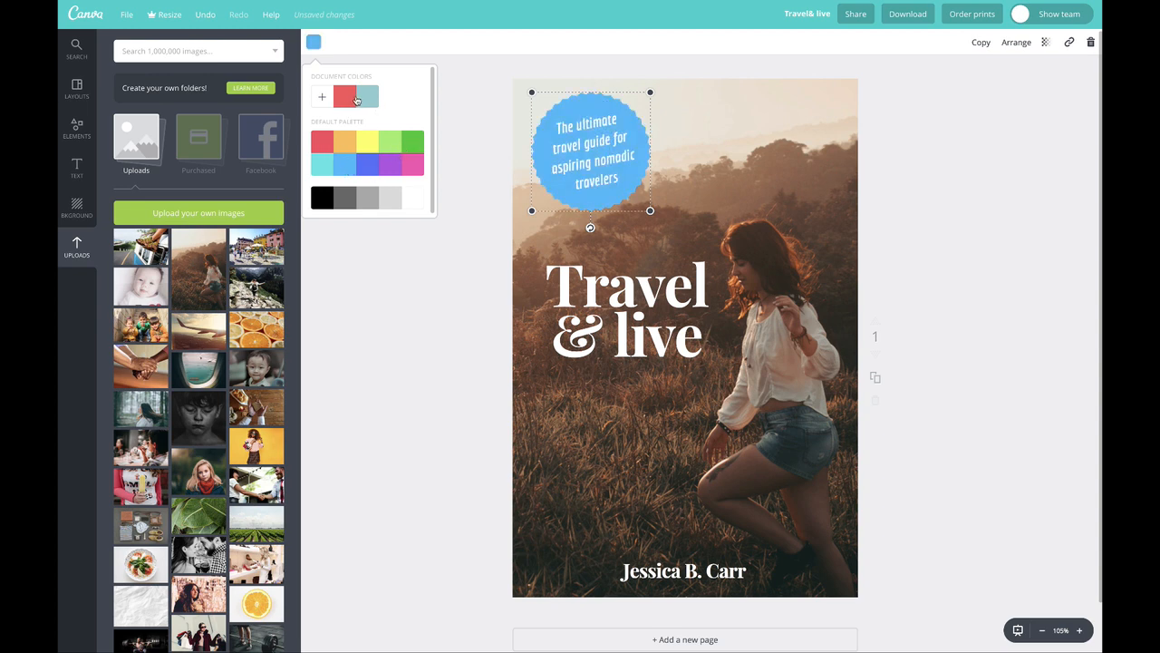
click(364, 98)
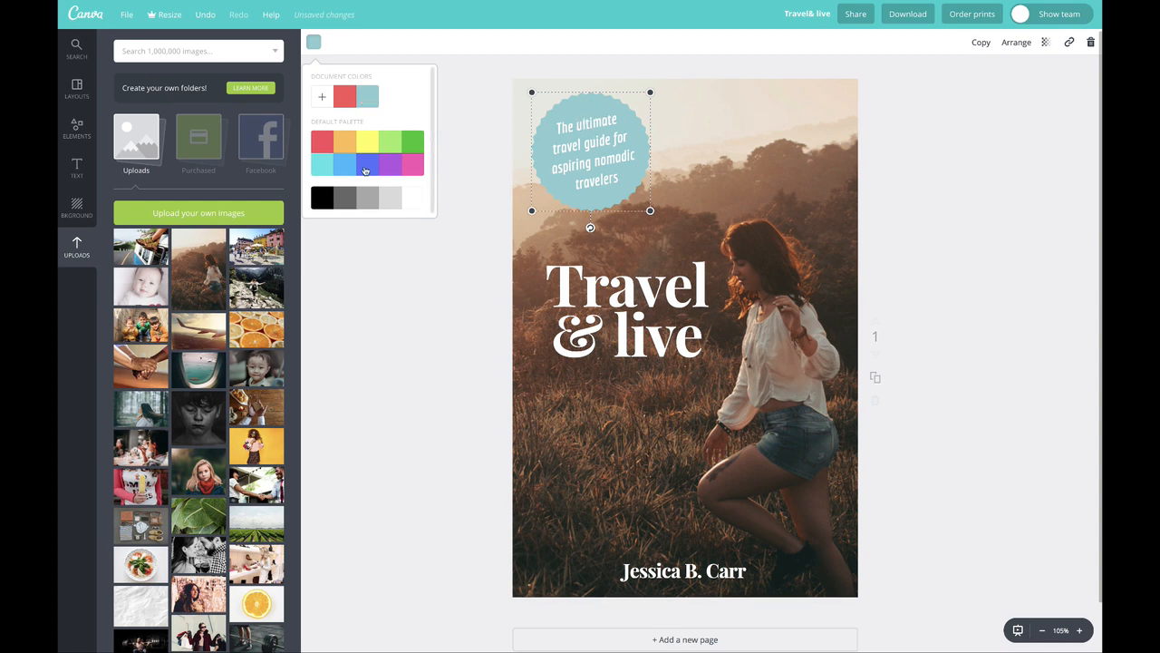
Step: Give the scalloped badge a custom darker muted blue fill, color code 64a8bc
click(322, 97)
drag(354, 227, 357, 227)
mouse_move(370, 157)
mouse_down()
mouse_move(377, 152)
mouse_move(363, 155)
mouse_up()
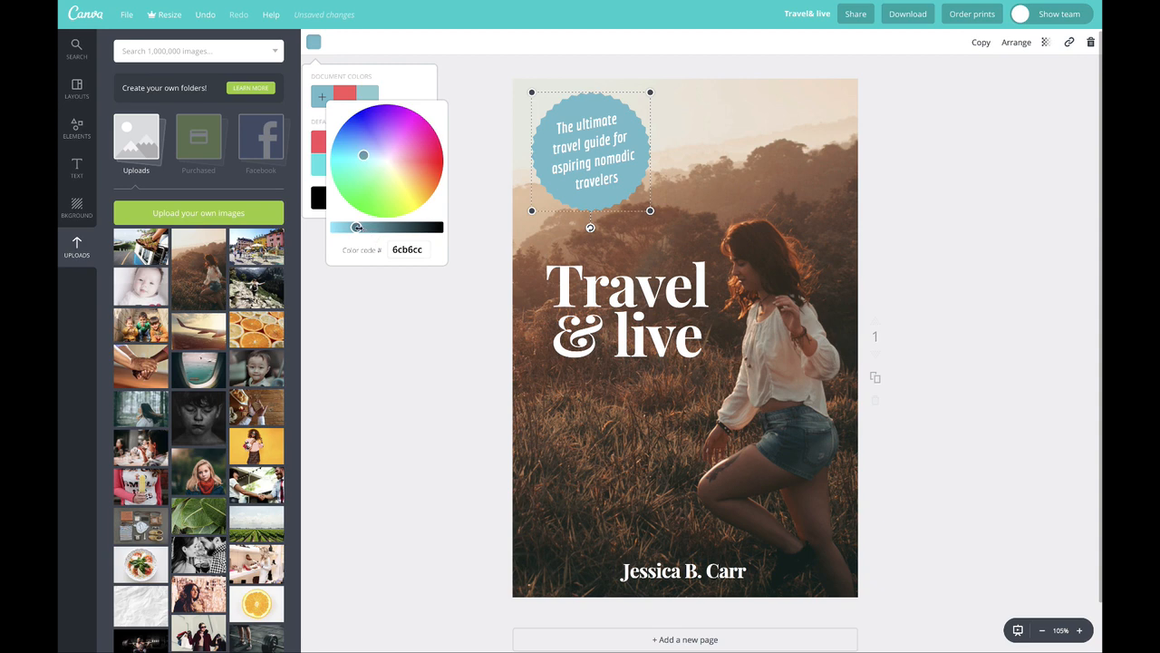
mouse_move(356, 227)
mouse_down()
mouse_move(377, 227)
mouse_move(362, 227)
mouse_up()
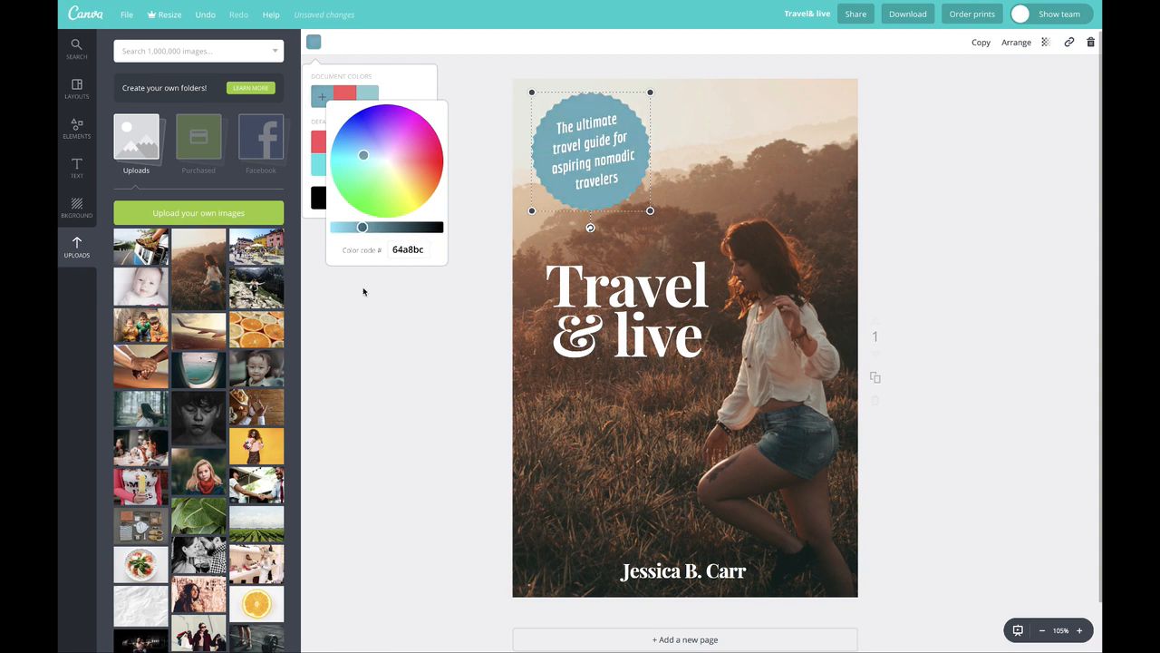
click(363, 291)
click(359, 307)
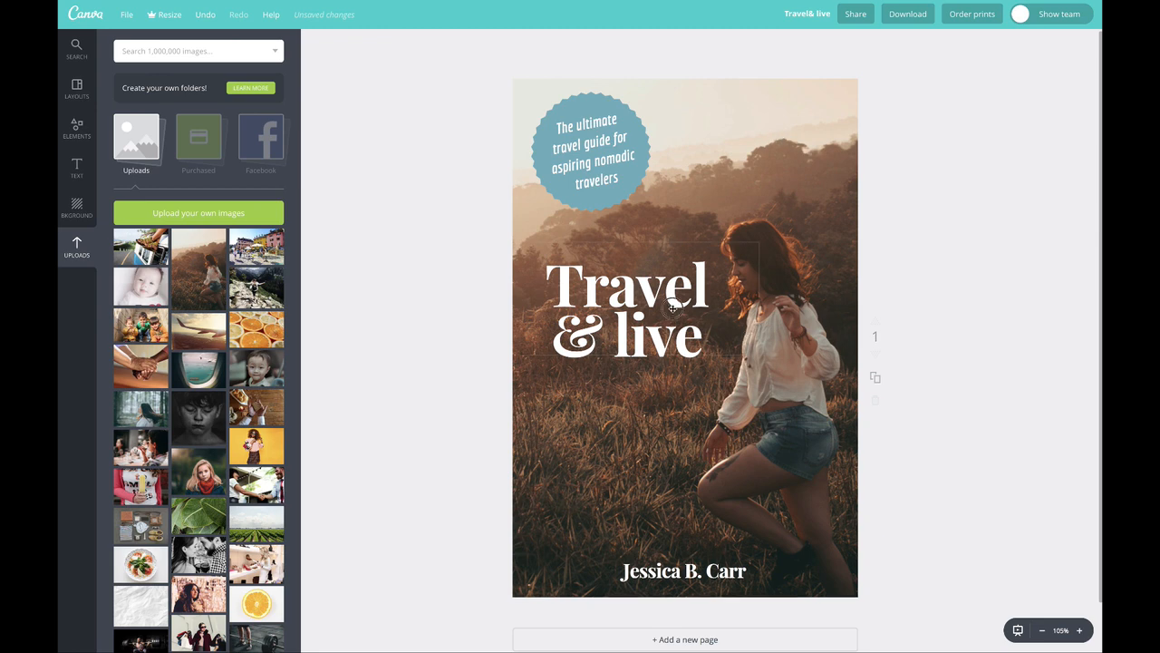
Step: Nudge the title slightly down and left, and try the author name beneath it before centering the name slightly higher at the cover's foot
mouse_move(673, 308)
mouse_down()
mouse_move(682, 319)
mouse_move(673, 313)
mouse_up()
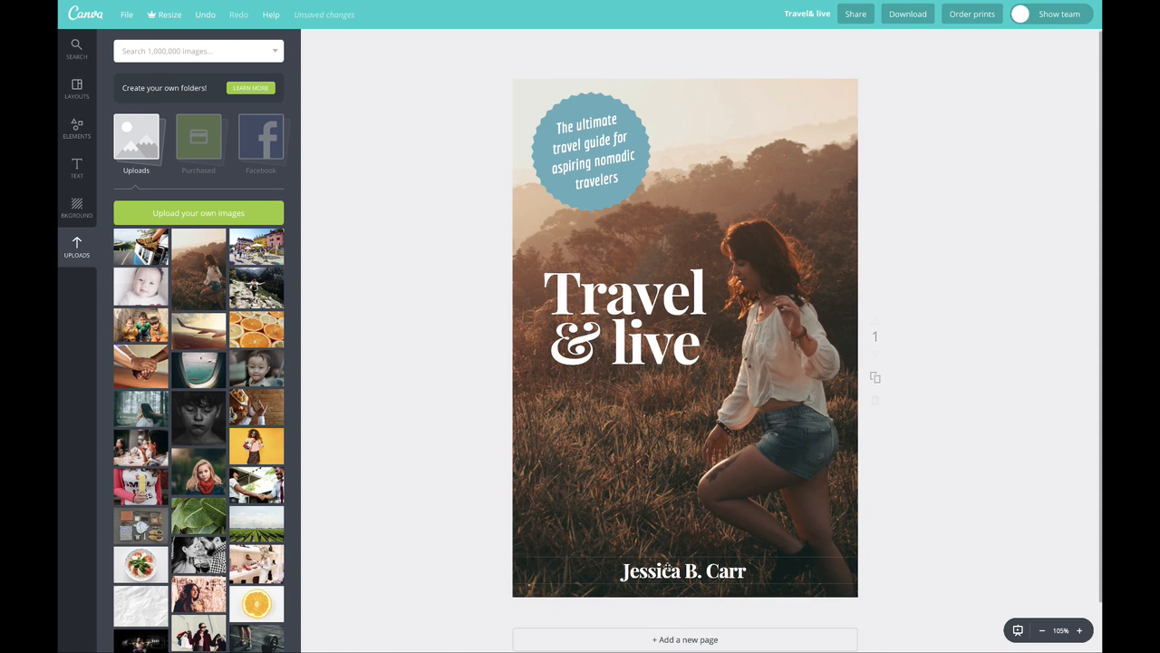
drag(668, 569, 611, 409)
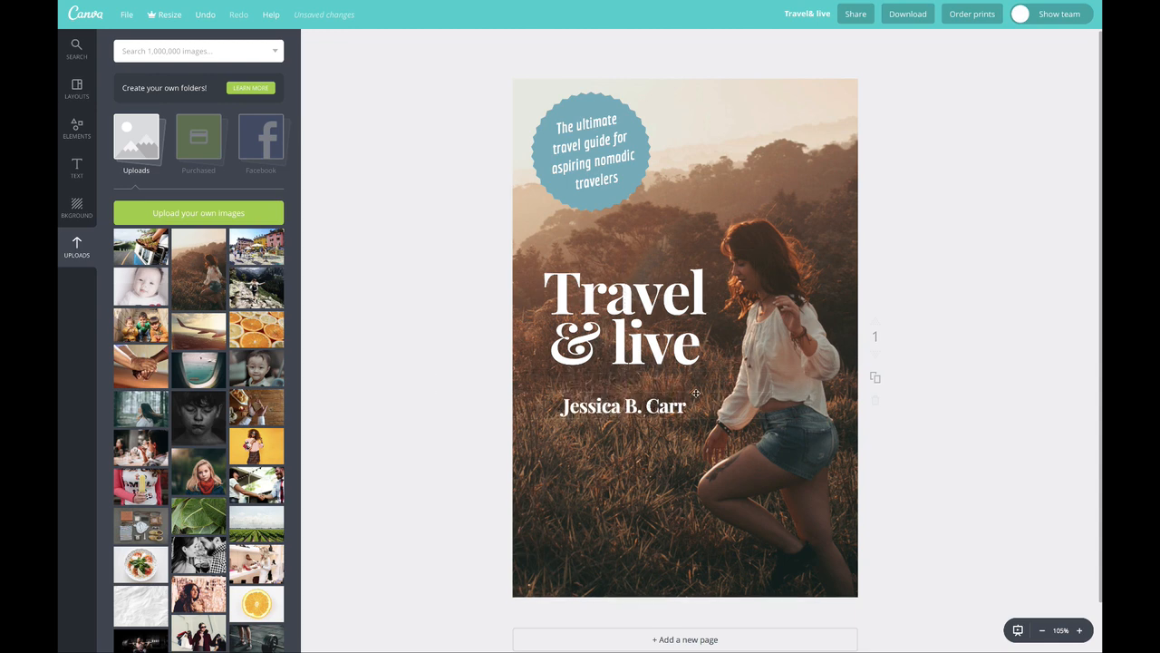
drag(696, 392, 706, 573)
drag(708, 569, 708, 567)
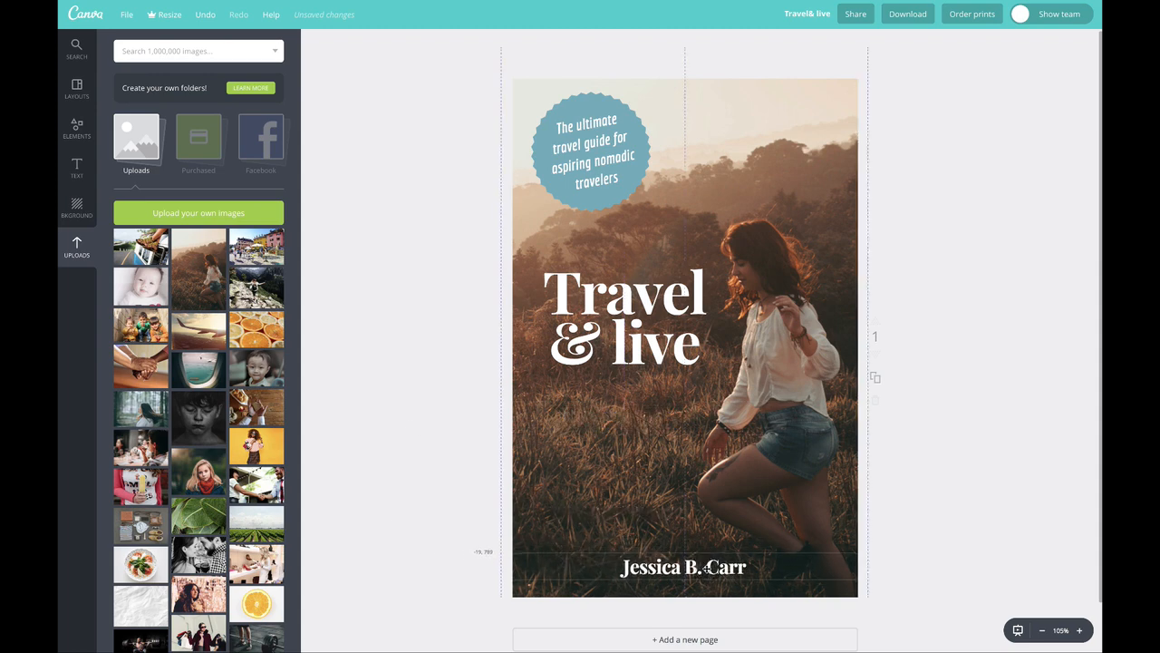
click(444, 322)
Step: Try the Cali filter with contrast -38, the Drama filter and the Edge filter on the background photo, with advanced options shown
click(766, 235)
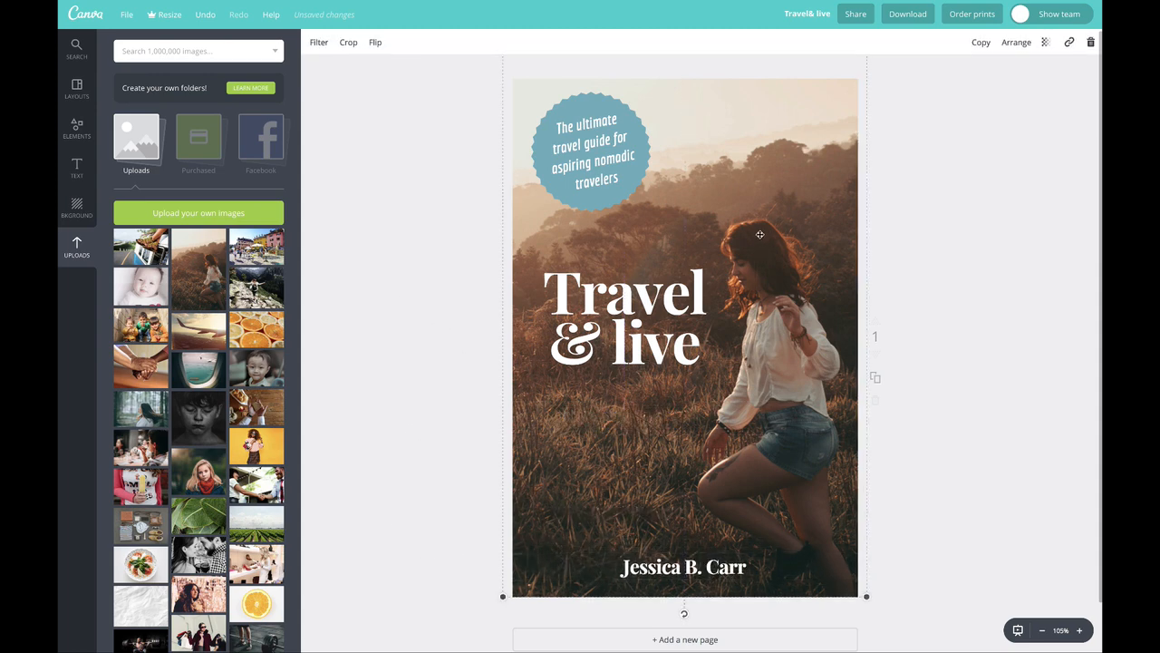
click(317, 46)
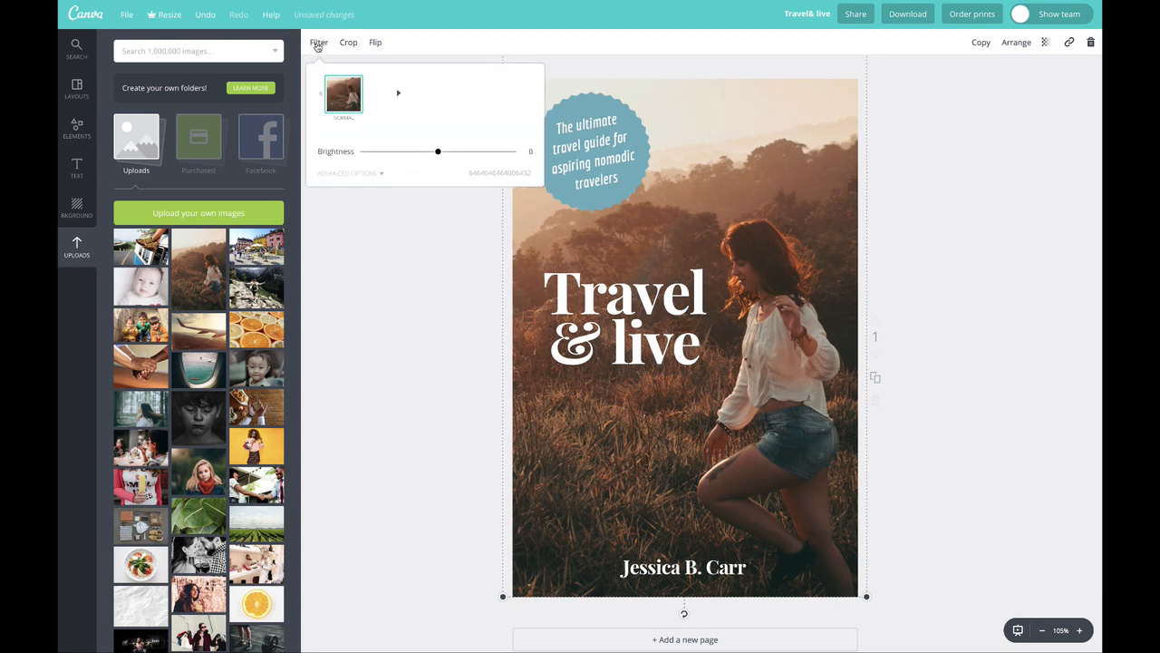
click(336, 174)
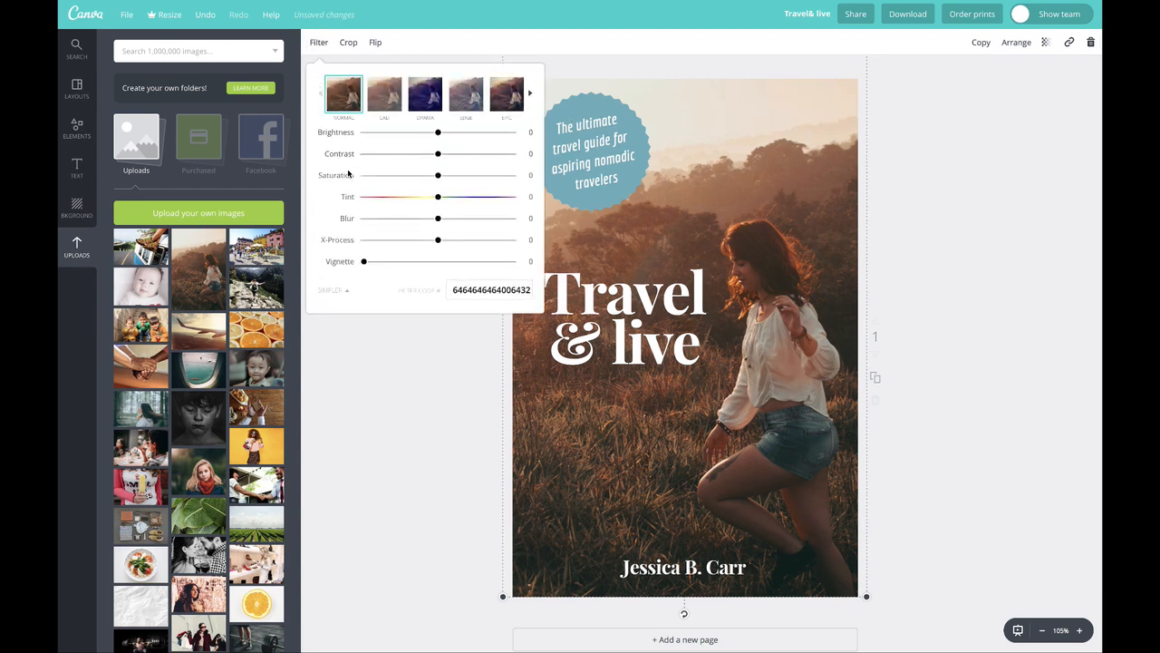
click(391, 97)
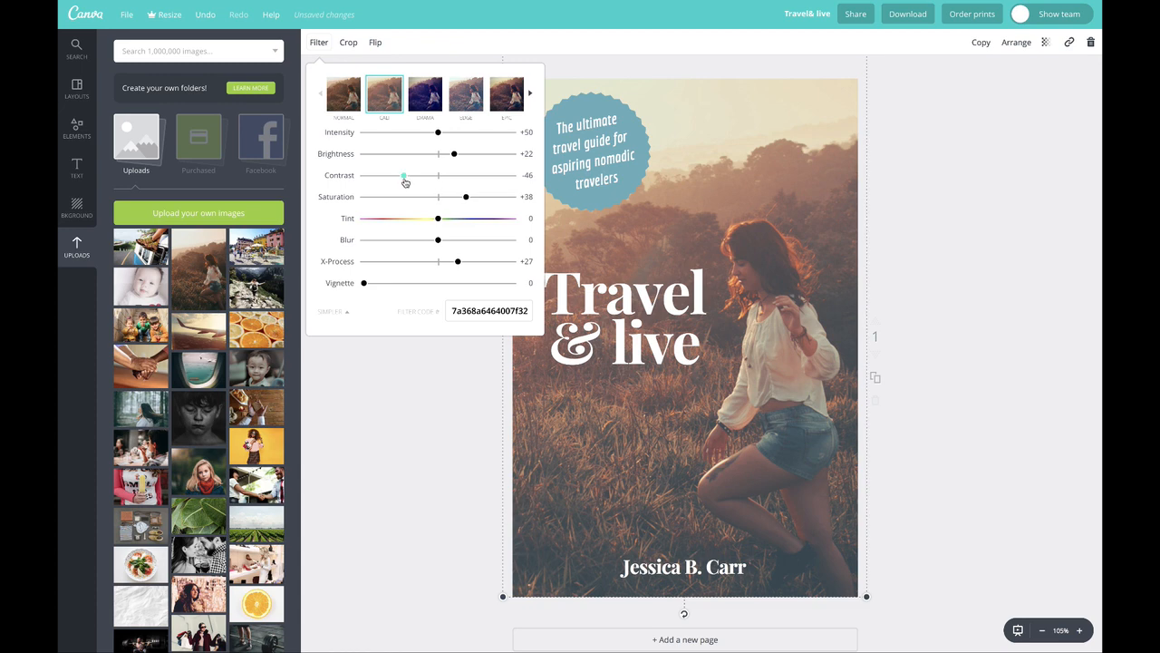
mouse_move(405, 182)
mouse_down()
mouse_move(382, 177)
mouse_move(409, 177)
mouse_up()
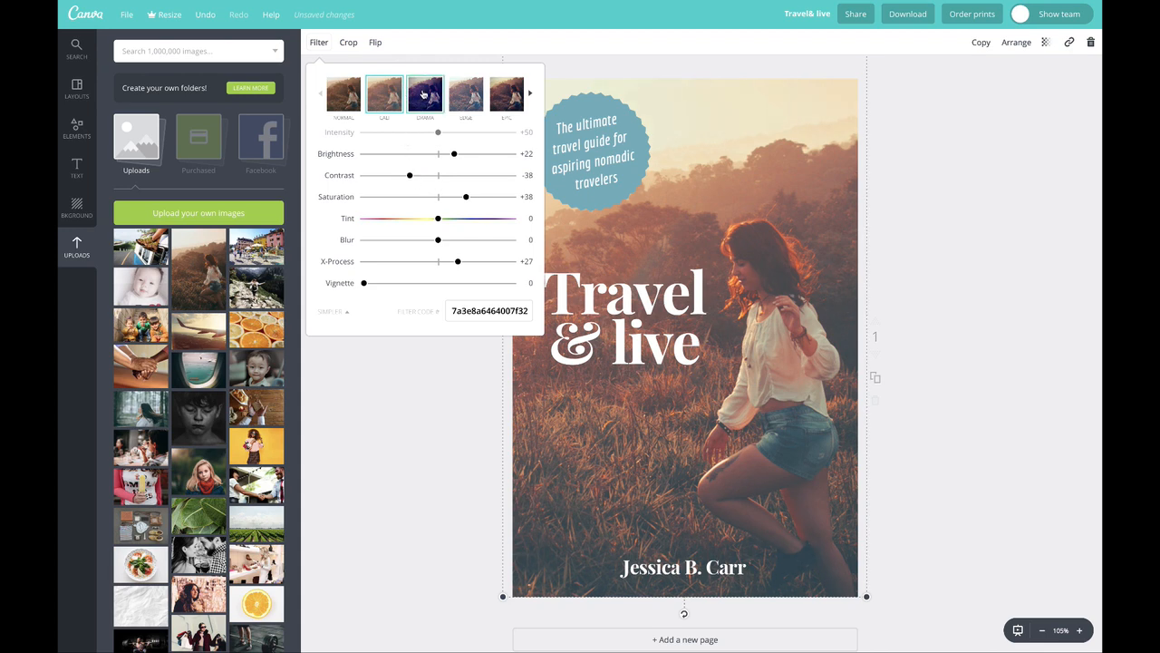
click(436, 95)
click(468, 100)
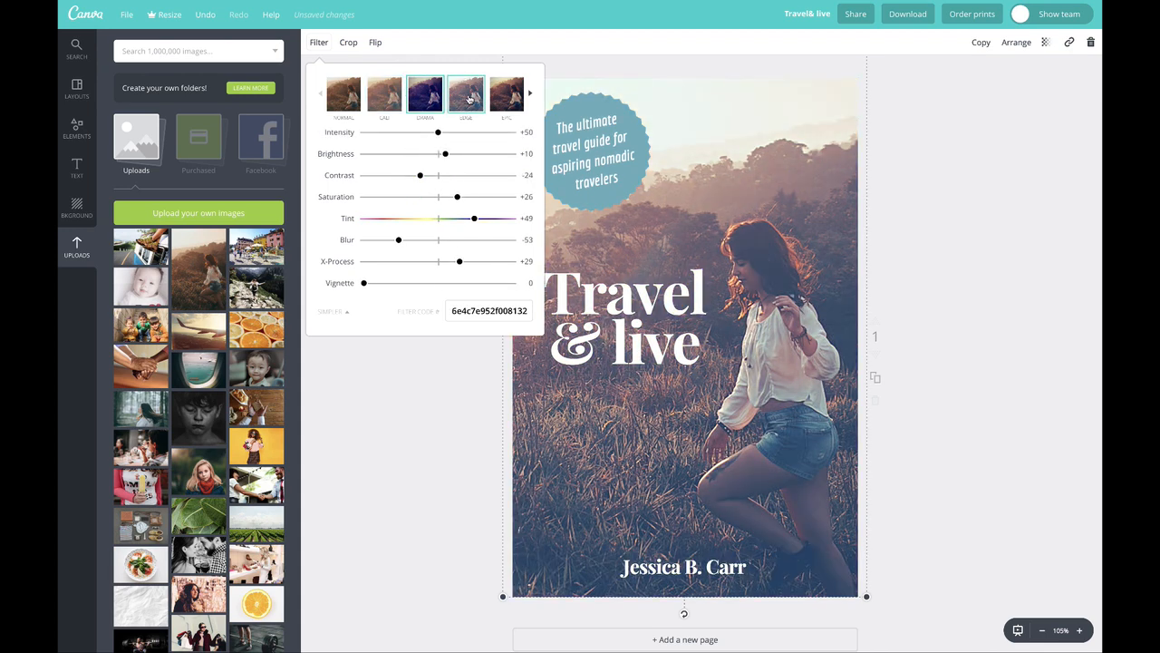
Step: Apply the Epic filter to the photo and set brightness to +37, contrast to -4, saturation to +10 and X-Process to +3
click(505, 100)
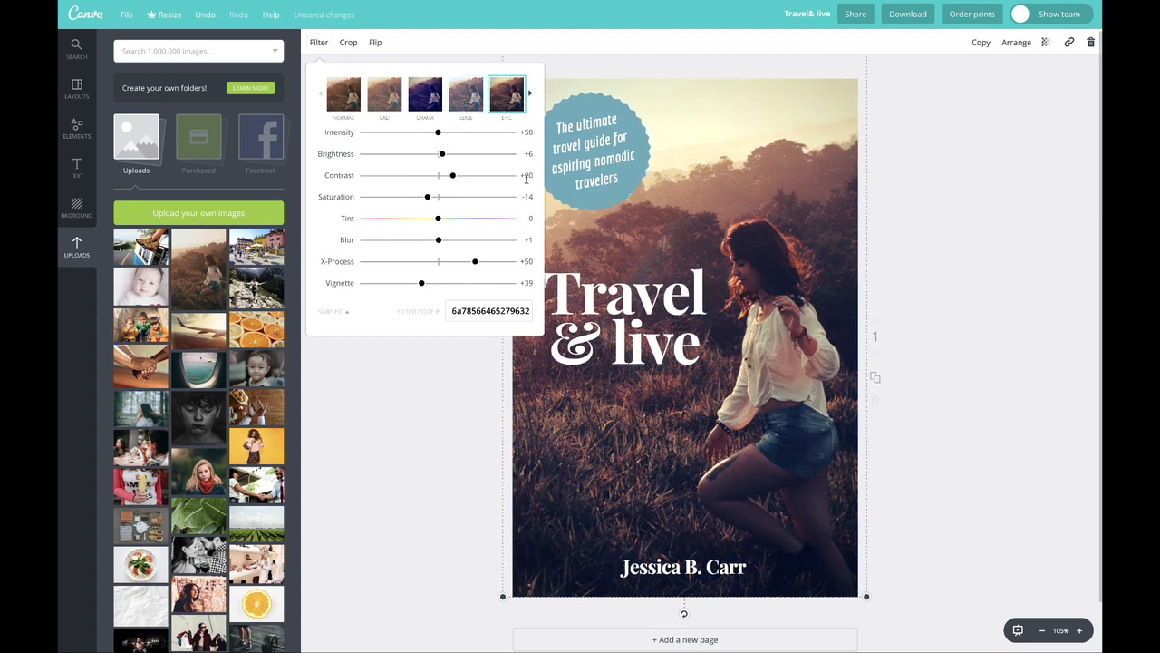
mouse_move(460, 264)
mouse_down()
mouse_move(506, 262)
mouse_move(404, 260)
mouse_move(462, 262)
mouse_up()
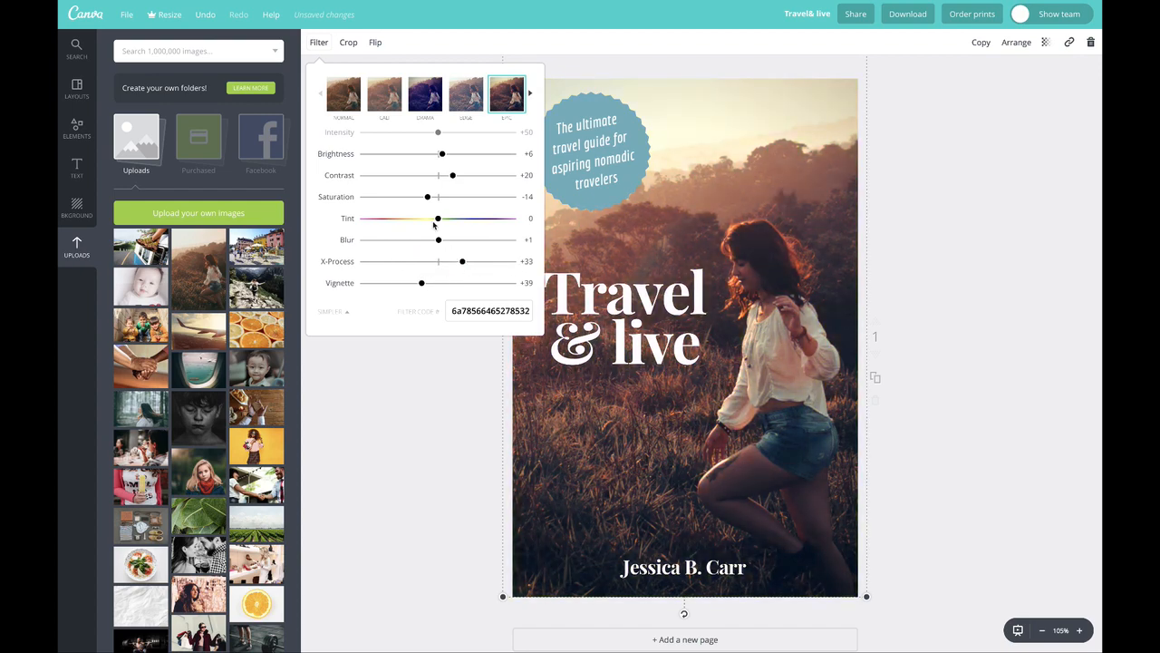
drag(438, 219, 444, 196)
drag(462, 261, 441, 262)
click(393, 389)
click(394, 389)
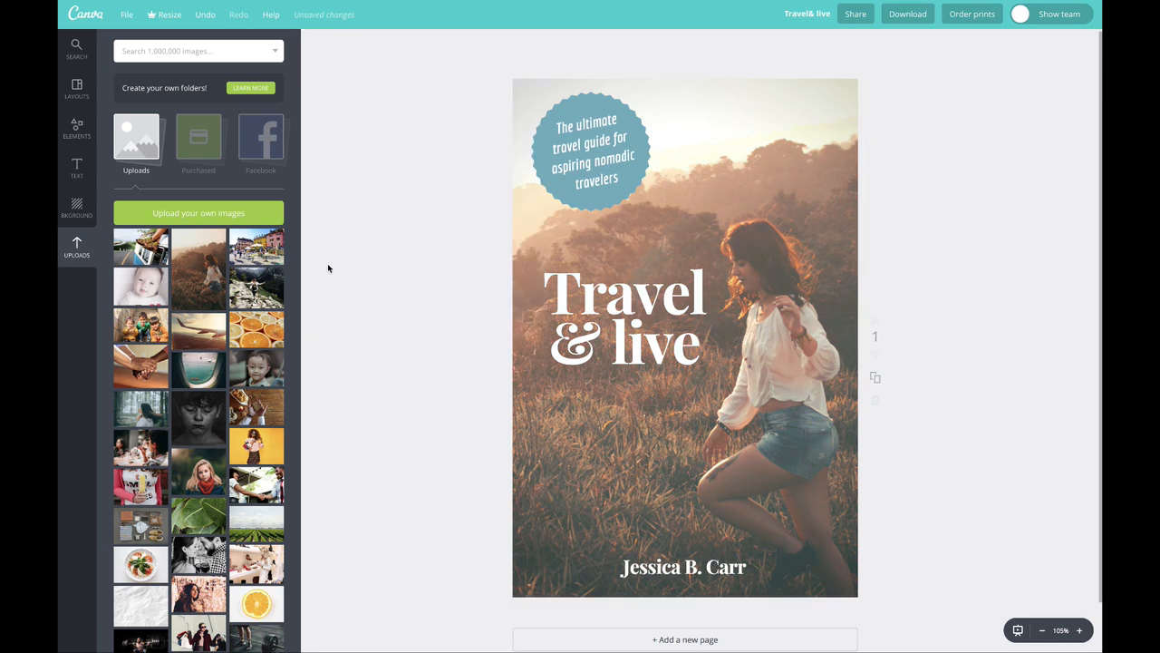
Step: Switch the background photo to the Normal filter for comparison, and undo the switch
click(733, 222)
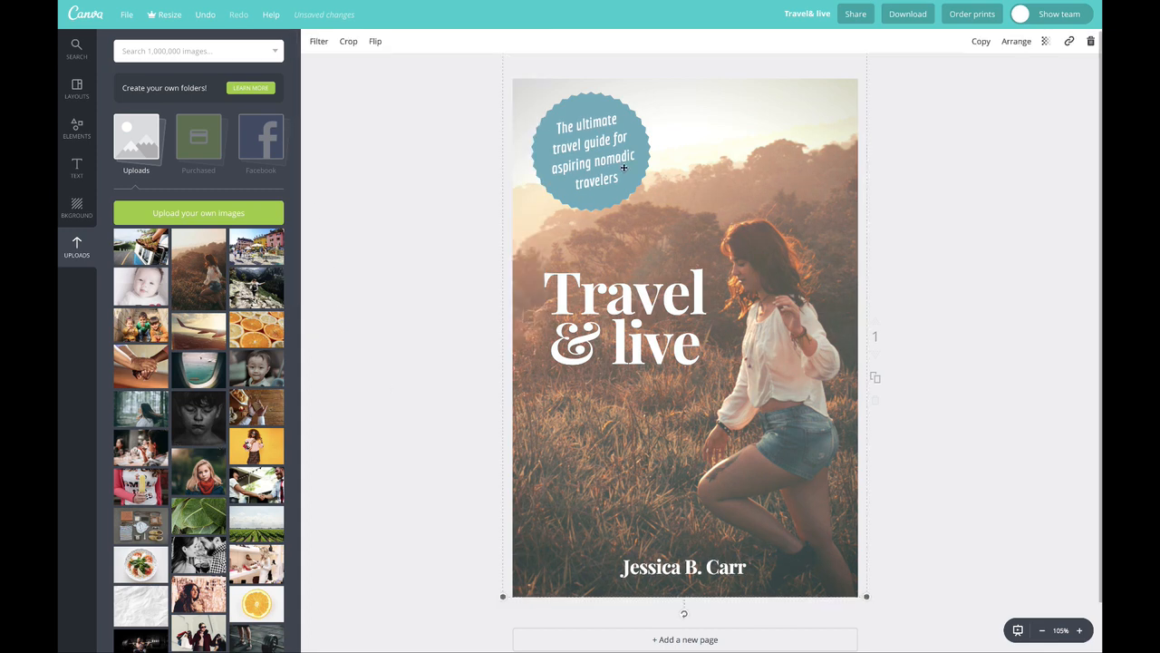
click(323, 44)
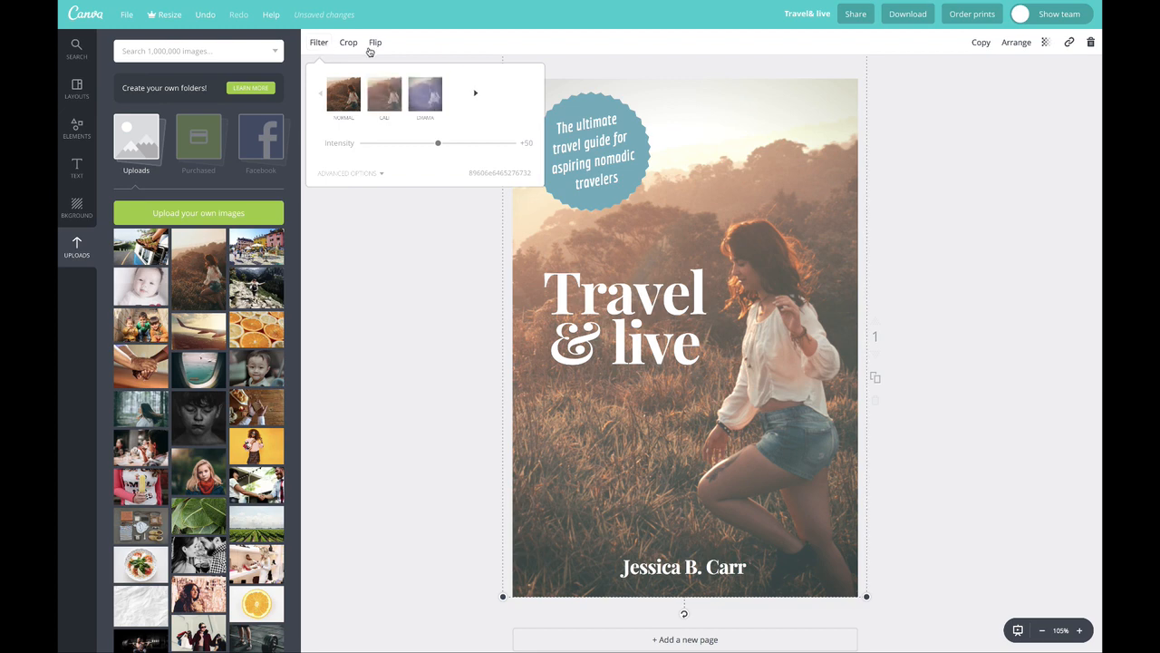
click(344, 95)
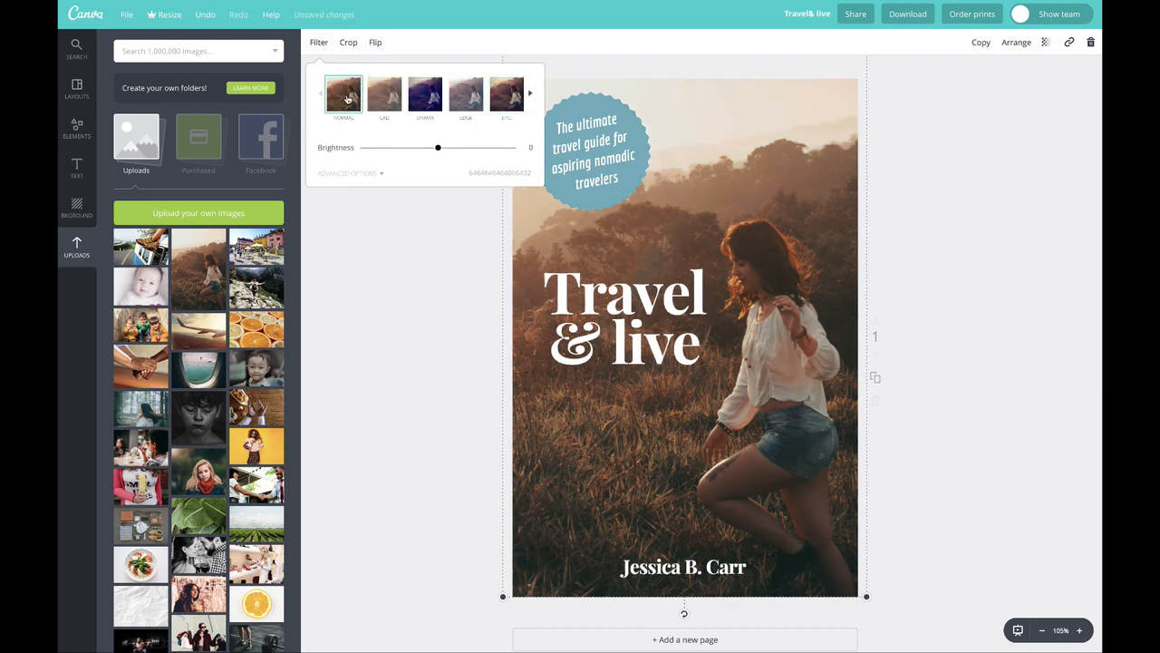
click(401, 262)
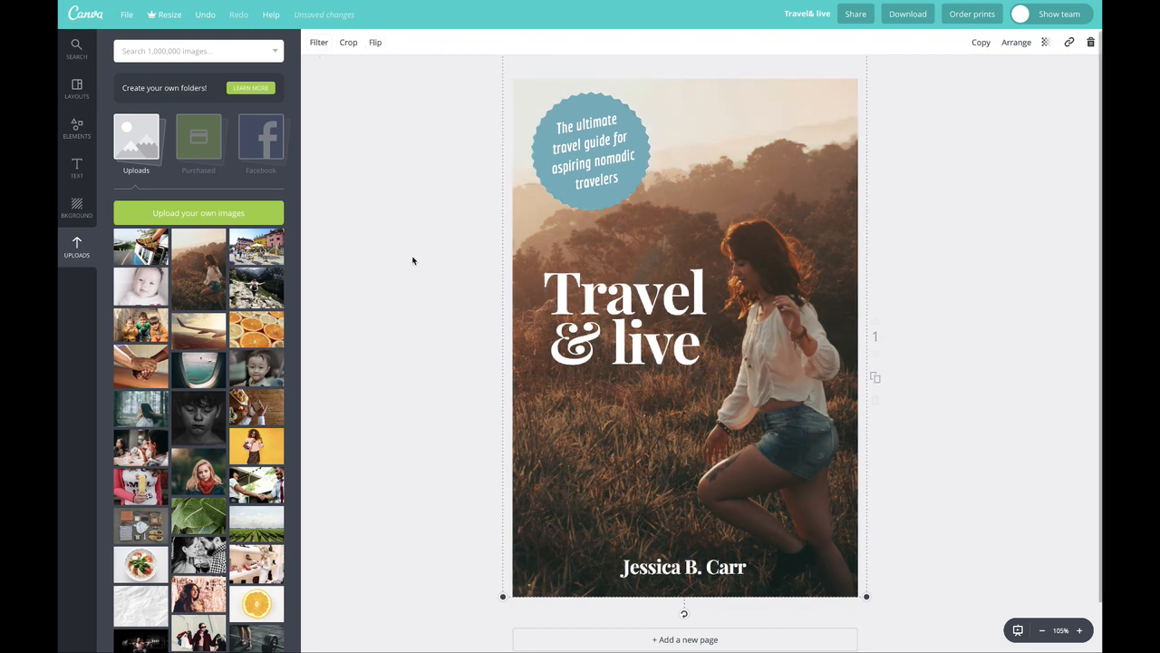
click(411, 261)
Step: Refine the photo's Epic filter by setting brightness to +30 and contrast to +19 and removing the vignette
click(841, 358)
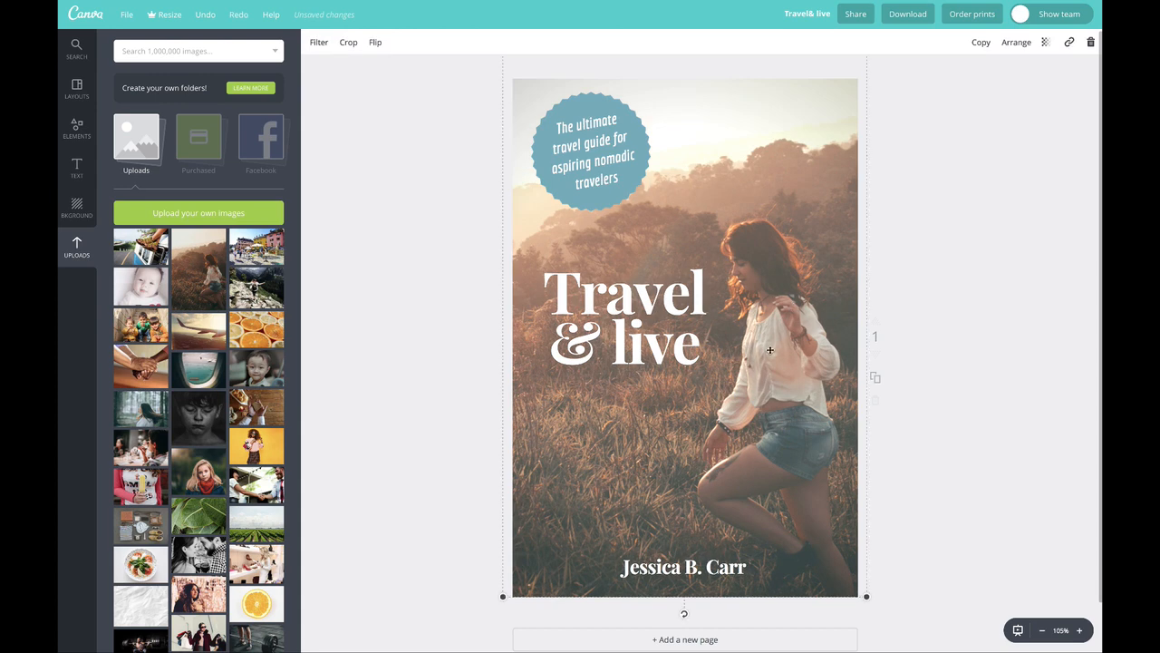
click(319, 42)
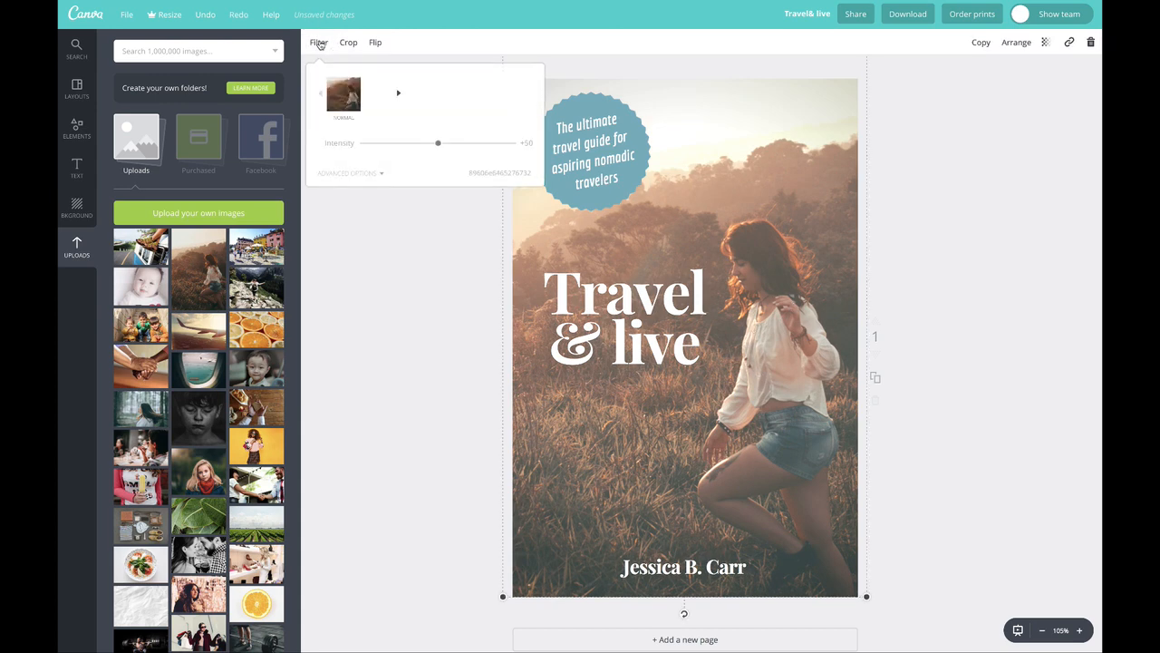
click(348, 178)
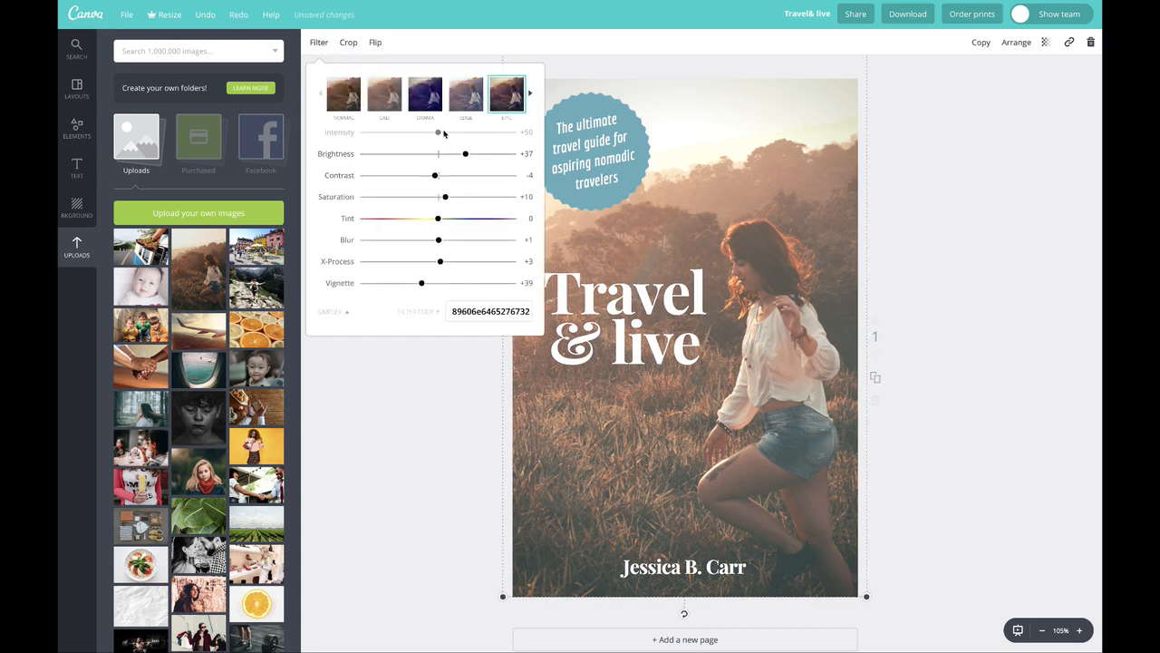
mouse_move(458, 157)
mouse_down()
mouse_move(422, 176)
mouse_move(475, 176)
mouse_move(453, 178)
mouse_up()
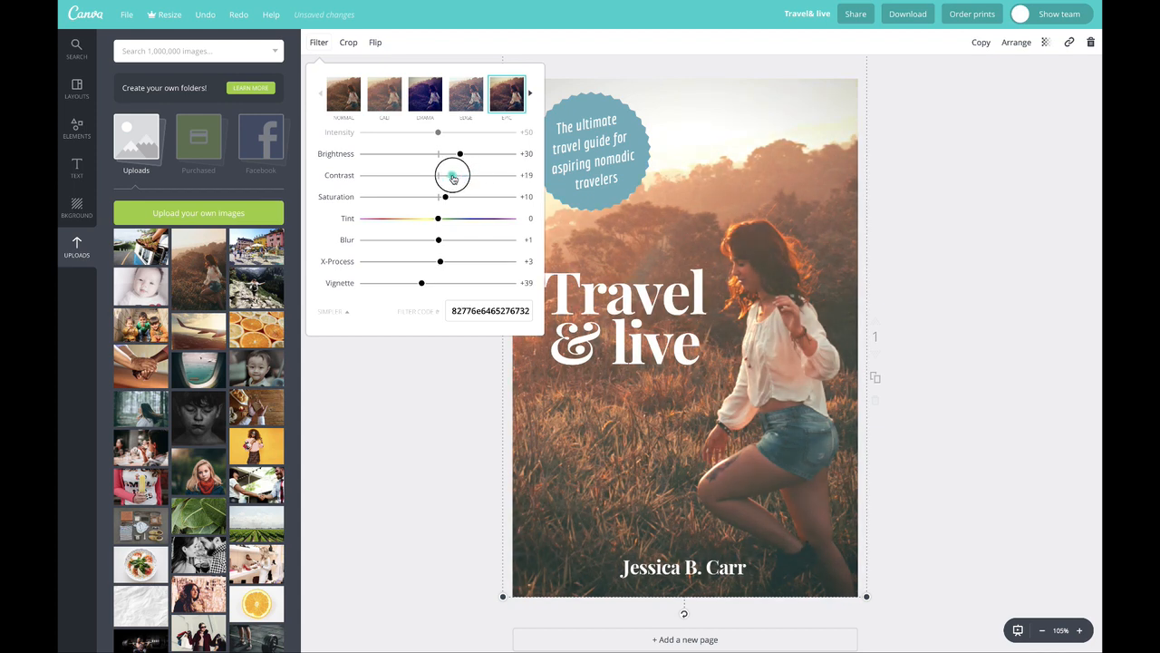
drag(439, 221, 439, 221)
drag(423, 284, 365, 285)
click(407, 435)
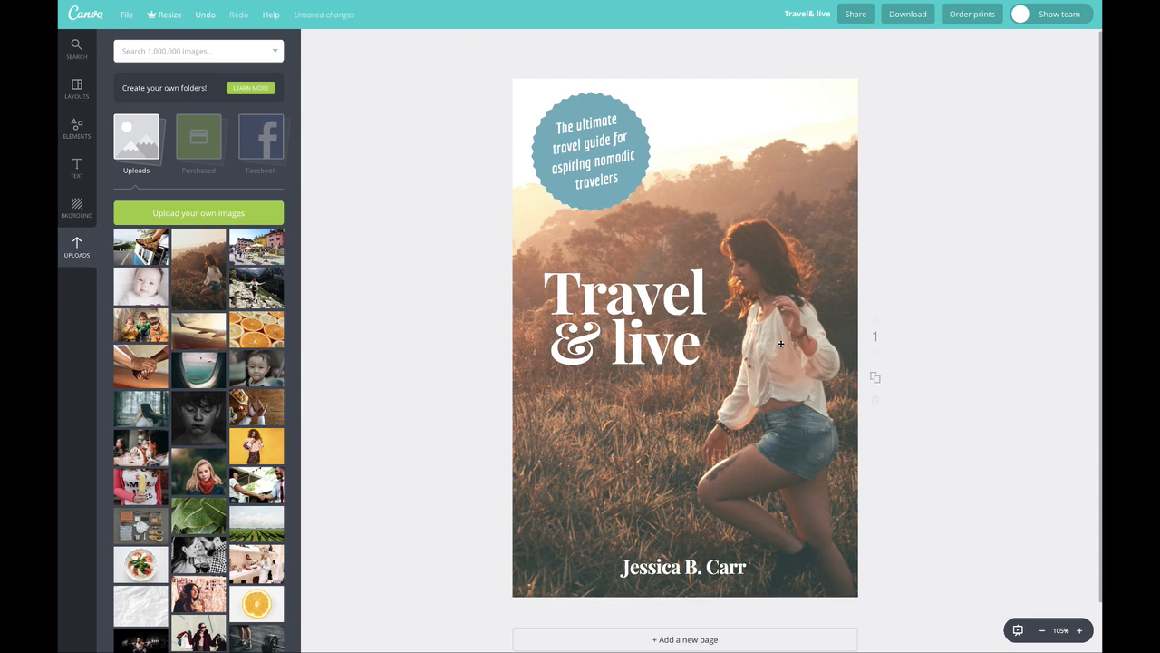
Step: Nudge the background photo so it is centered horizontally on the cover
click(798, 194)
mouse_move(778, 174)
mouse_down()
mouse_move(788, 175)
mouse_move(774, 176)
mouse_up()
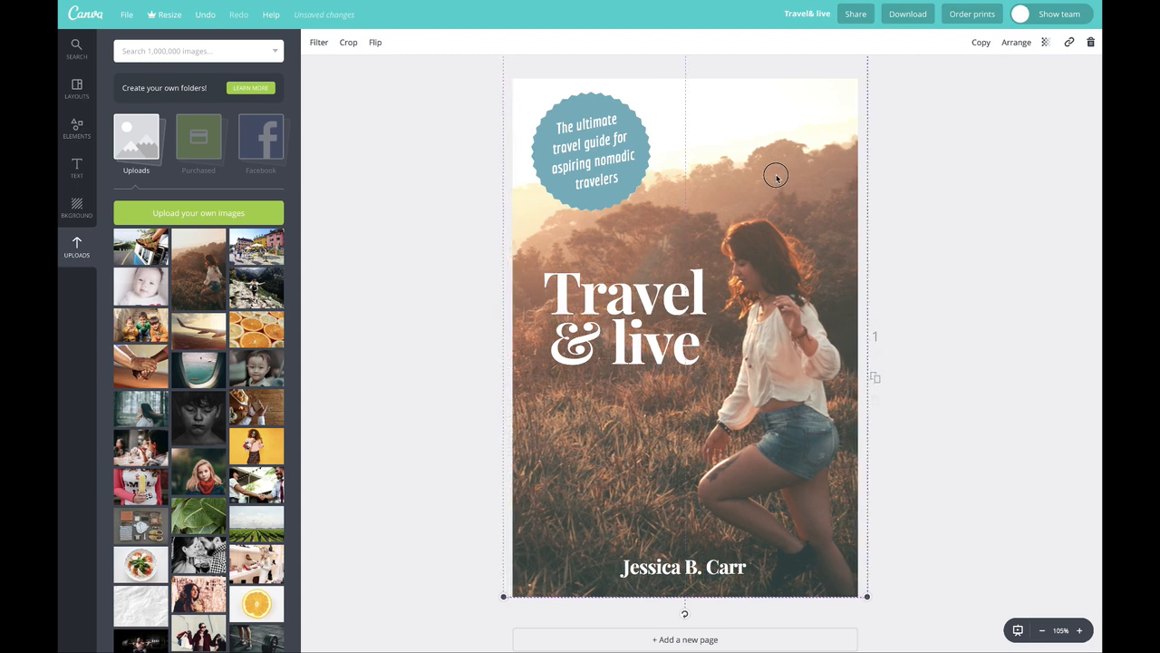
click(944, 334)
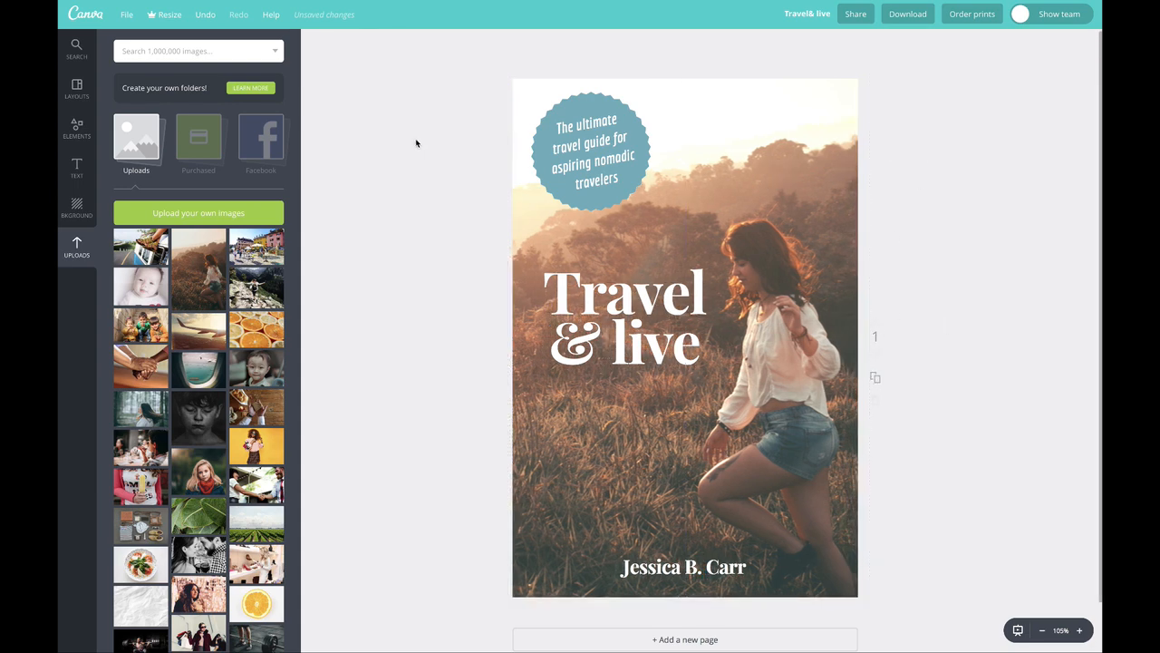
drag(590, 124, 588, 125)
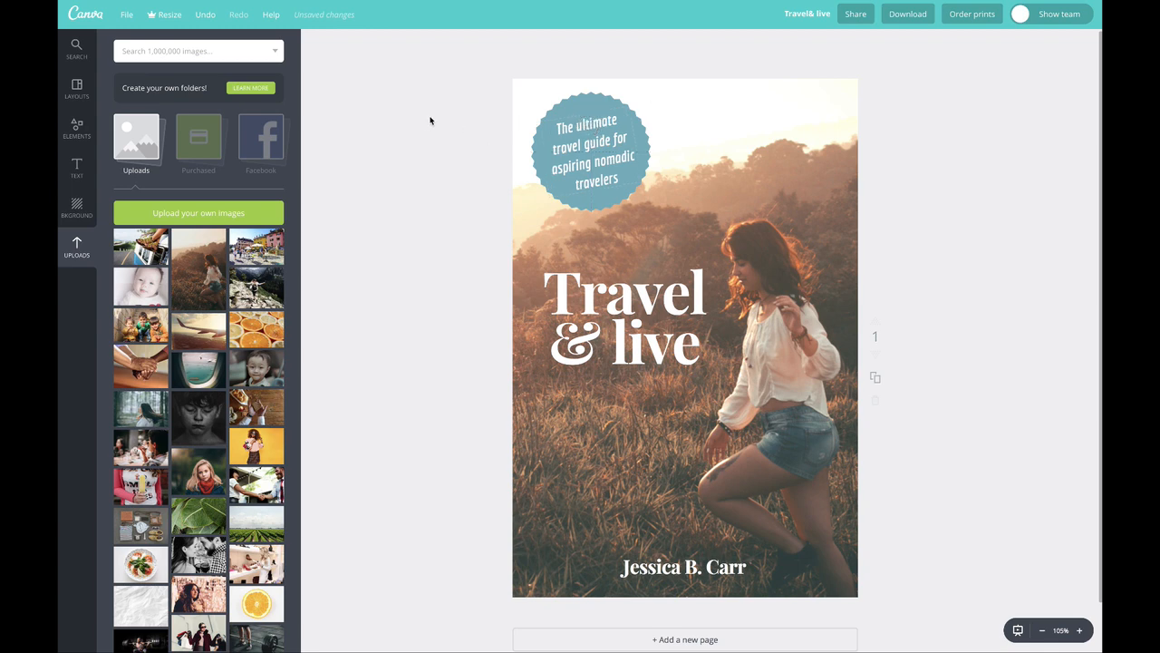